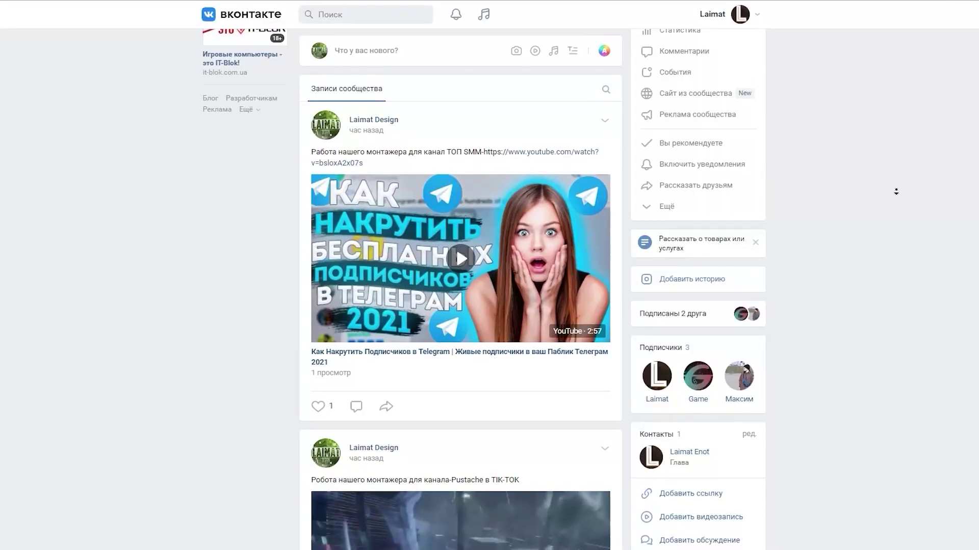
# Step: Look through the posts with sample video editing and thumbnail work in the Laimat Design community feed
pyautogui.scroll(-3, 896, 191)
pyautogui.scroll(-10, 896, 191)
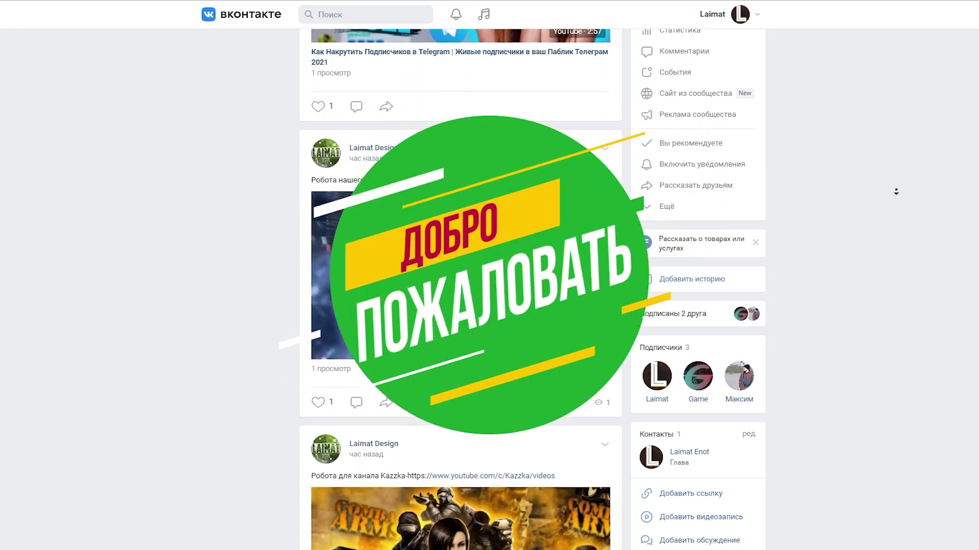
pyautogui.scroll(-11, 896, 191)
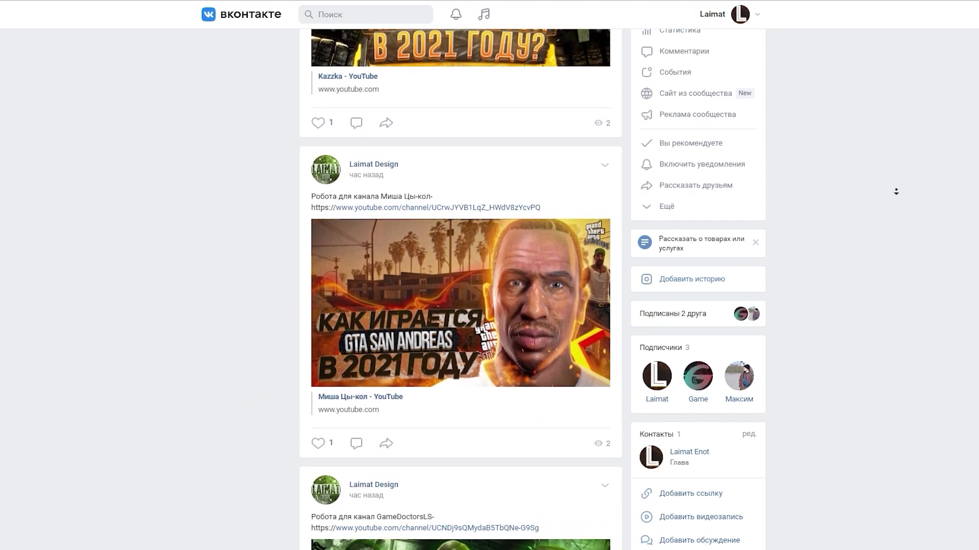
pyautogui.scroll(-11, 895, 192)
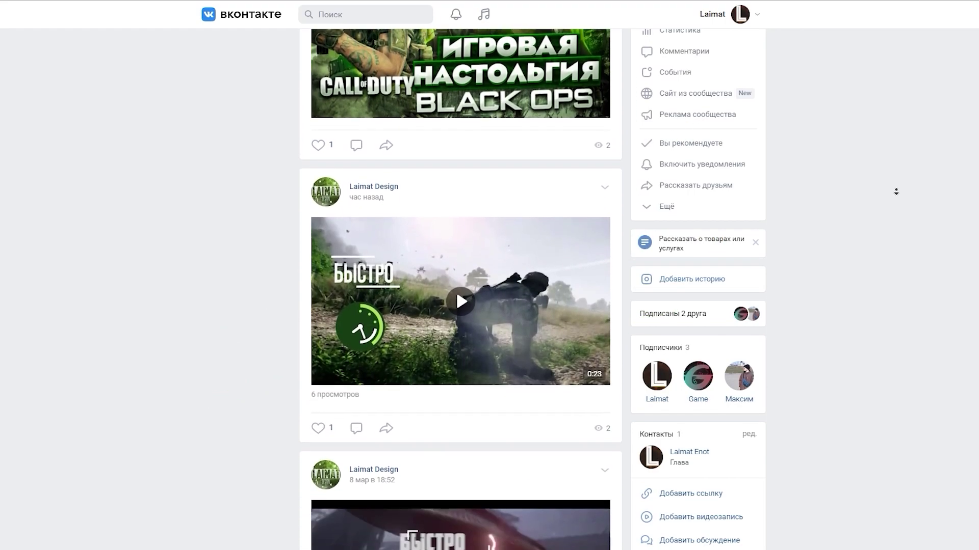
pyautogui.scroll(-3, 895, 192)
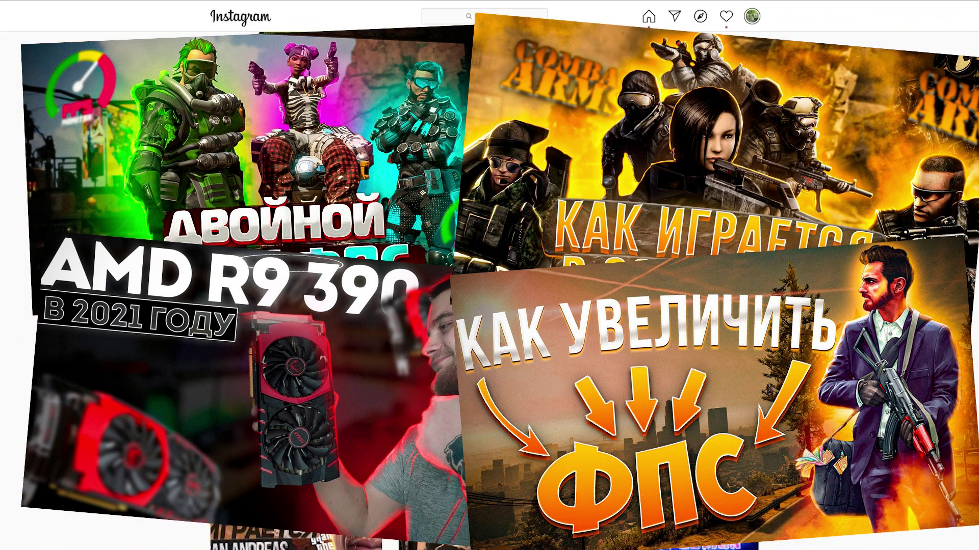
pyautogui.middleClick(897, 123)
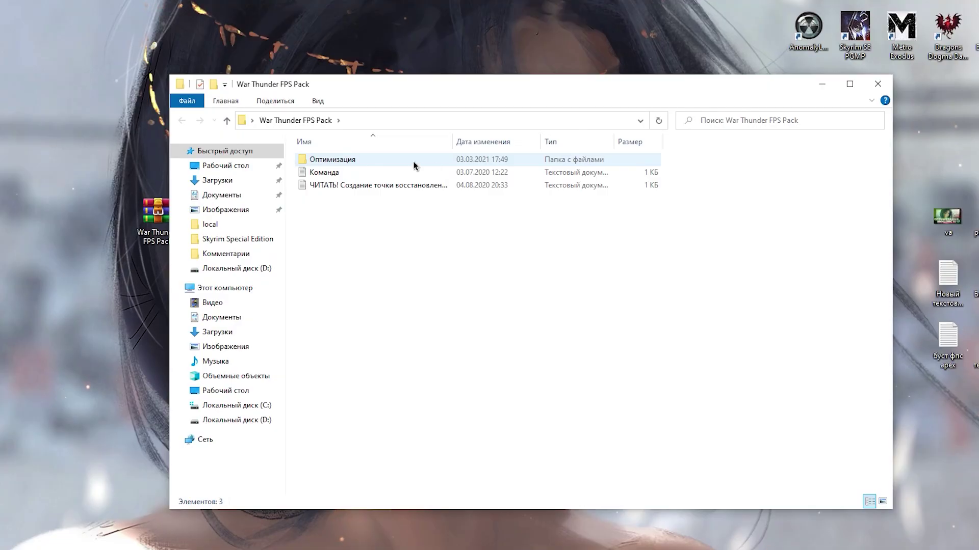
# Step: Copy the powercfg -duplicatescheme command line from the text file Команда in the War Thunder FPS Pack folder
pyautogui.doubleClick(251, 229)
pyautogui.click(376, 180)
pyautogui.moveTo(698, 175); pyautogui.dragTo(308, 188)
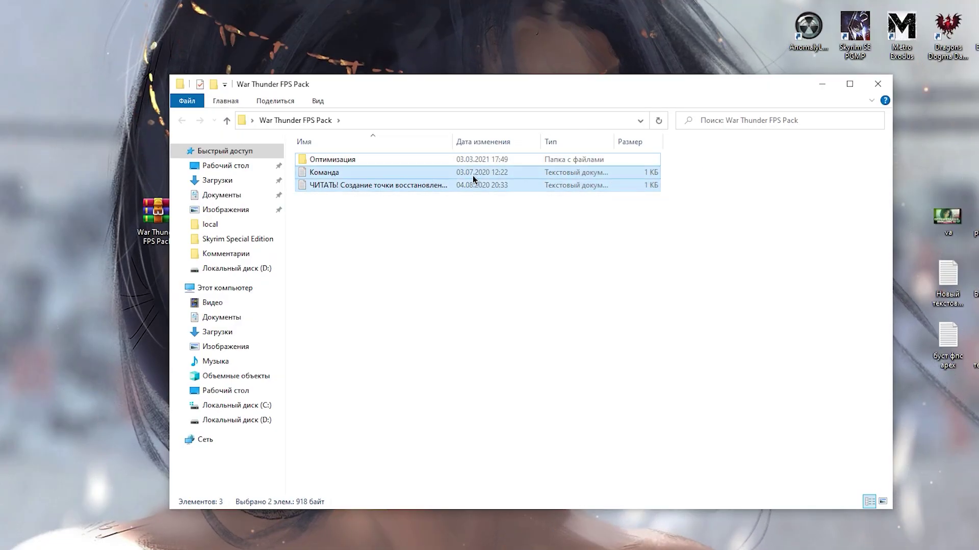
pyautogui.click(392, 173)
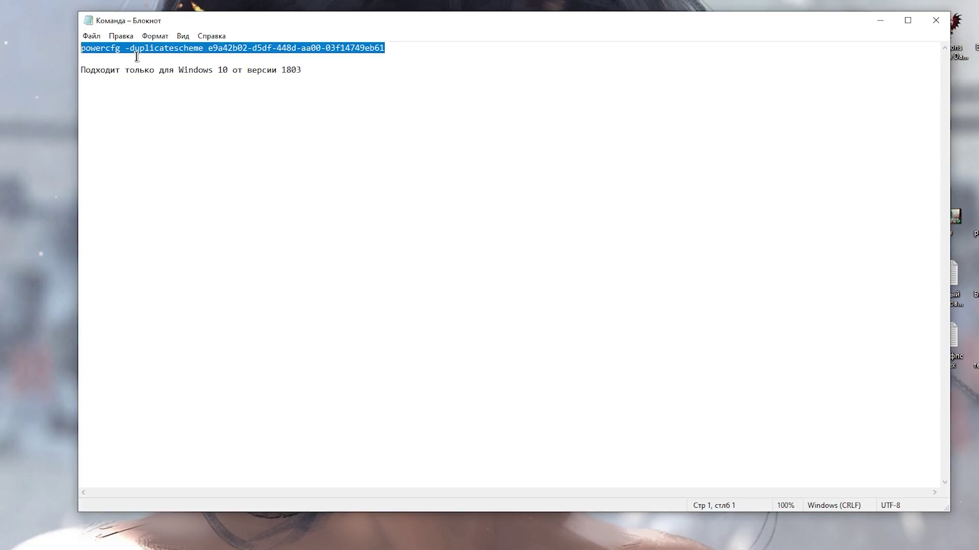
pyautogui.rightClick(134, 50)
pyautogui.click(171, 88)
# Step: Run powercfg -duplicatescheme e9a42b02-d5df-448d-aa00-03f14749eb61 in Windows PowerShell as administrator, and close the console and the command file
pyautogui.rightClick(12, 540)
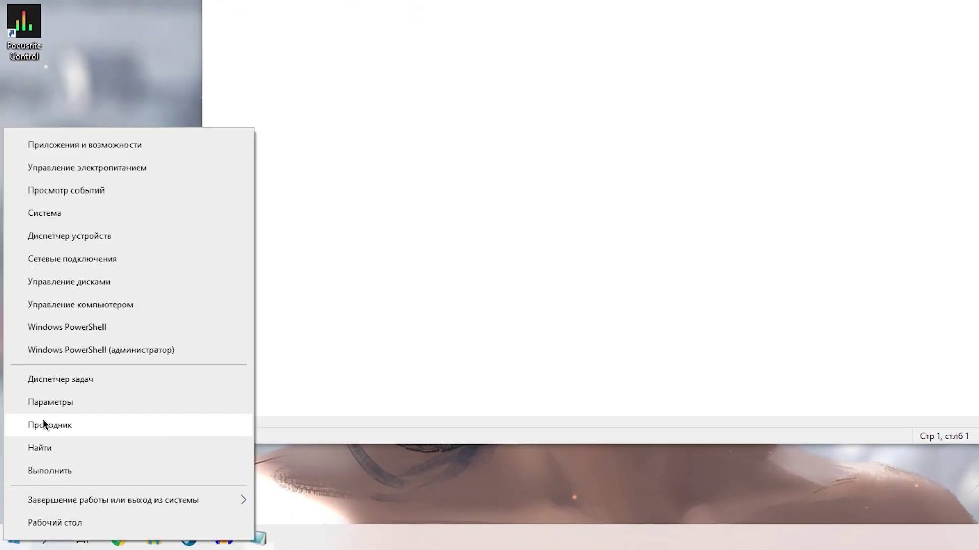
pyautogui.click(121, 356)
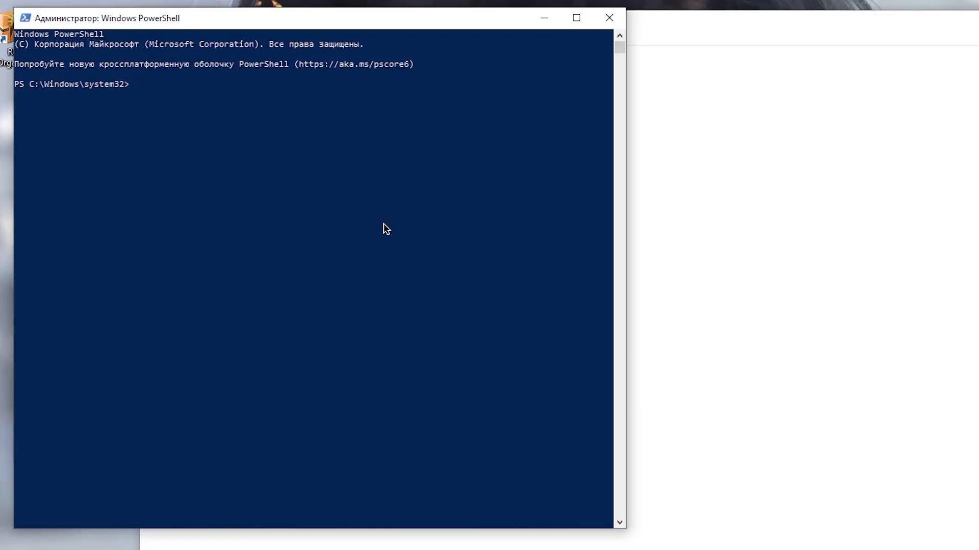
pyautogui.rightClick(383, 224)
pyautogui.press('Return')
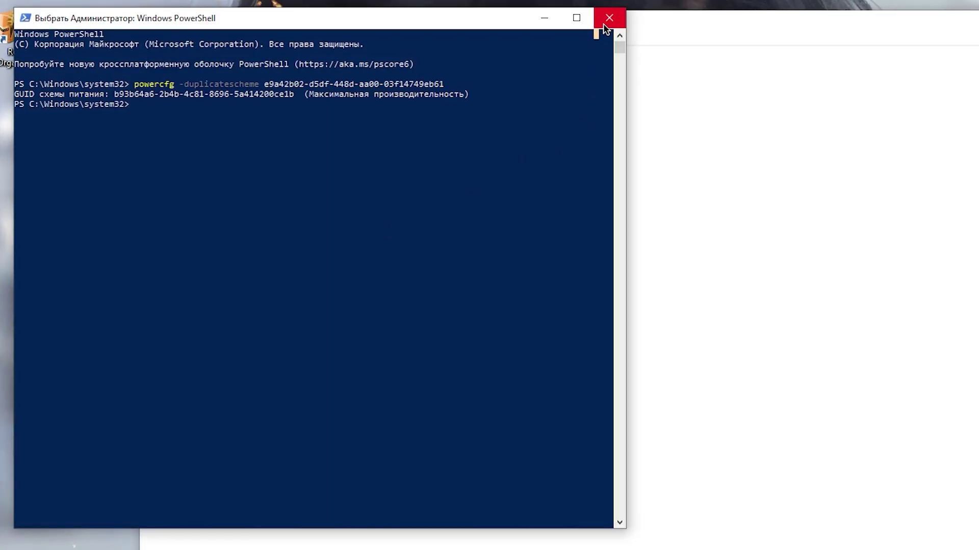
pyautogui.click(604, 25)
pyautogui.hotkey('alt', 'F4')
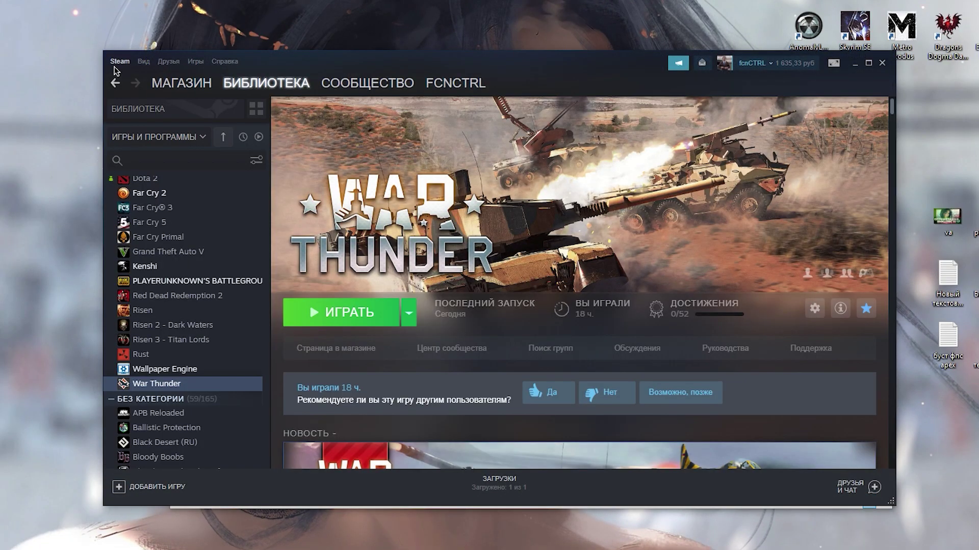
# Step: In Steam's library settings, have "Упрощённый режим" enabled and save the settings
pyautogui.click(117, 62)
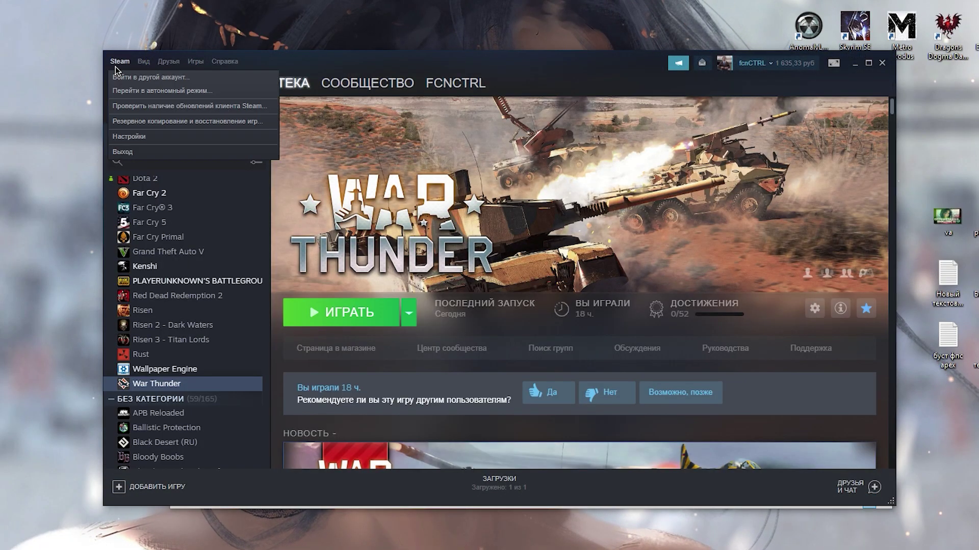
pyautogui.click(134, 139)
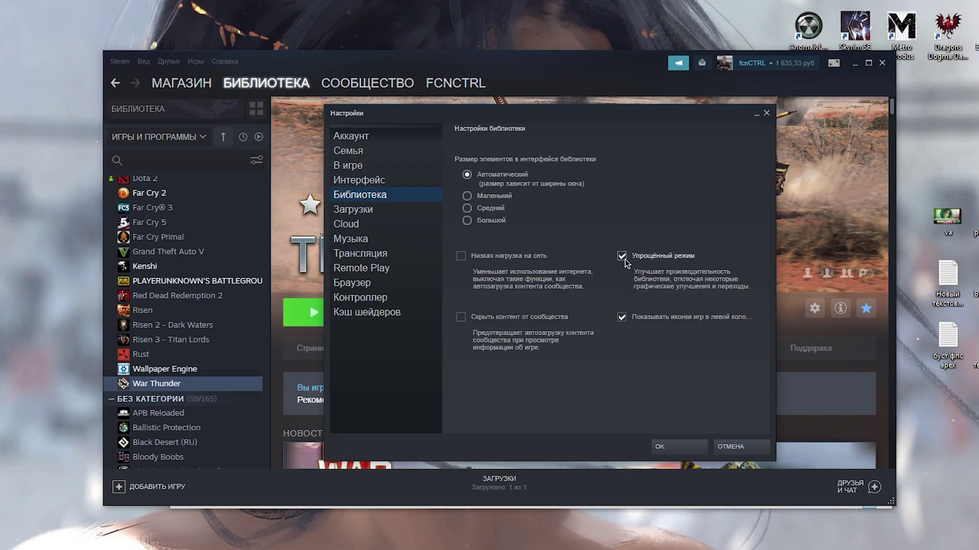
pyautogui.click(678, 446)
# Step: Check the friends list settings, including the animated avatars and avatar frames option, and close them
pyautogui.click(848, 491)
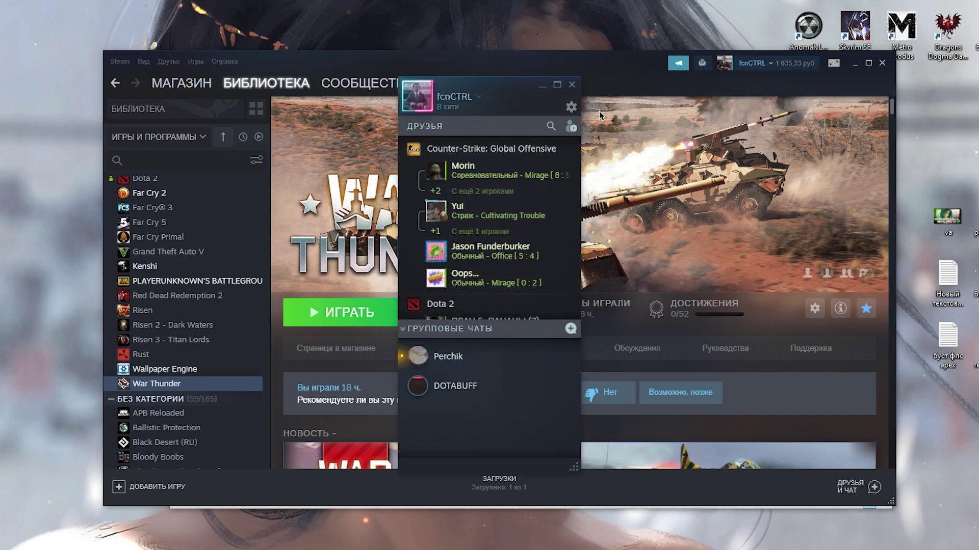
pyautogui.click(570, 105)
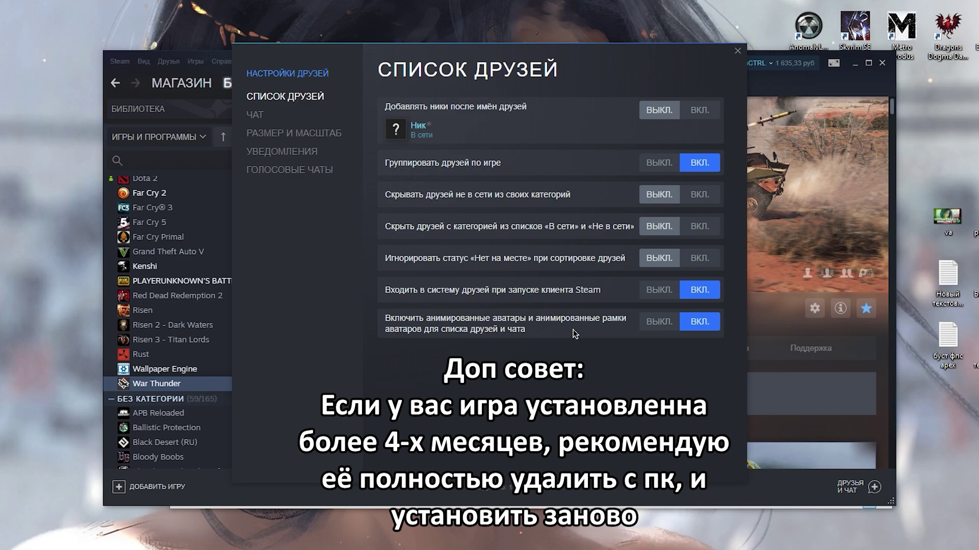
pyautogui.press('Escape')
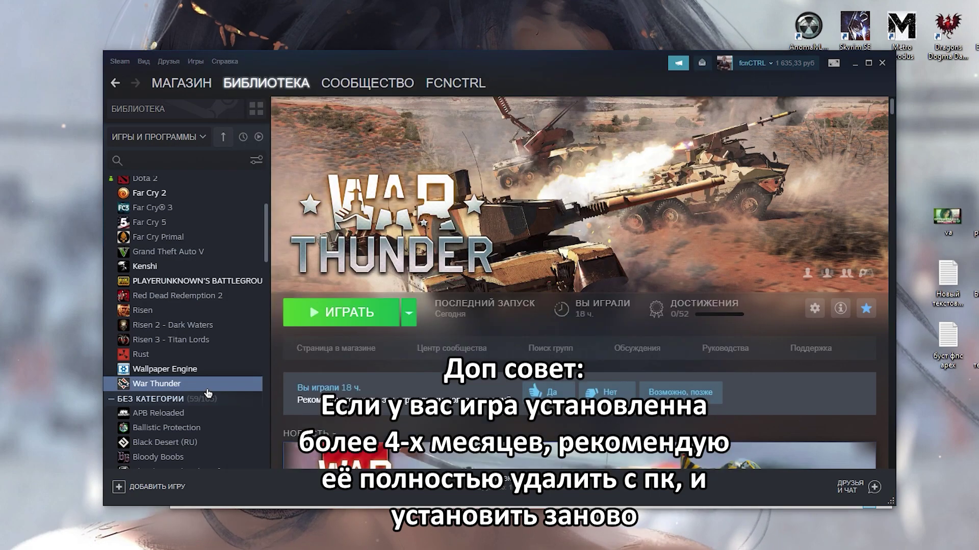
# Step: Open War Thunder's installation folder from the local files section of its Steam properties
pyautogui.rightClick(204, 389)
pyautogui.click(239, 374)
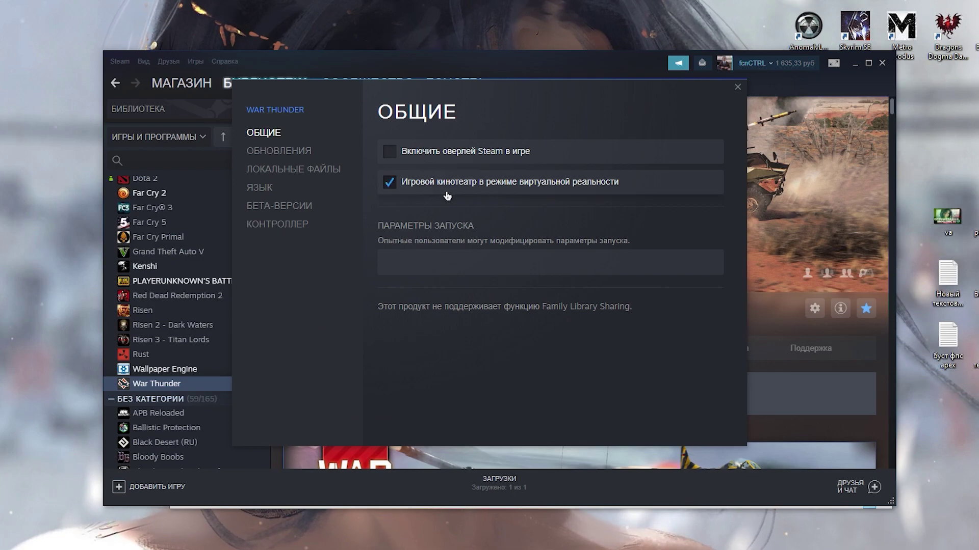
pyautogui.click(290, 172)
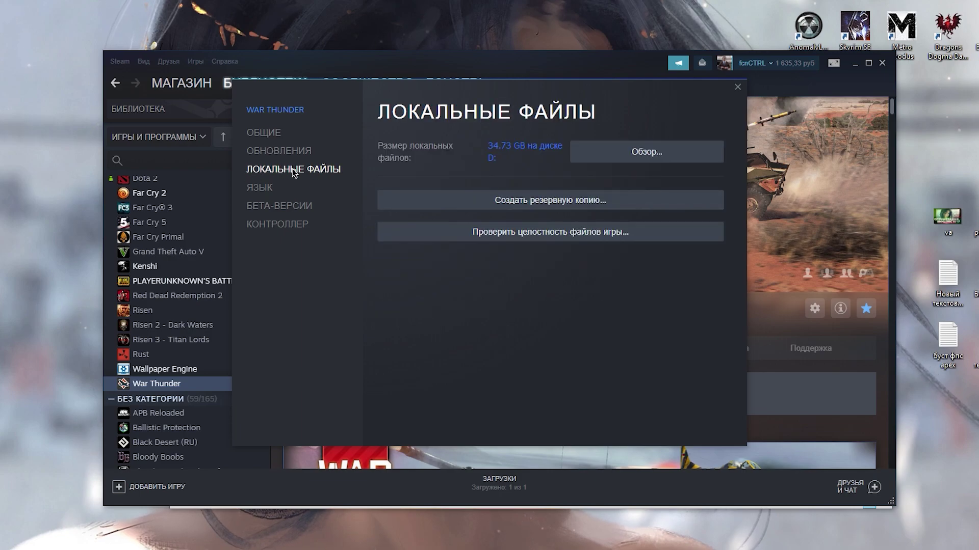
pyautogui.click(656, 167)
pyautogui.click(612, 336)
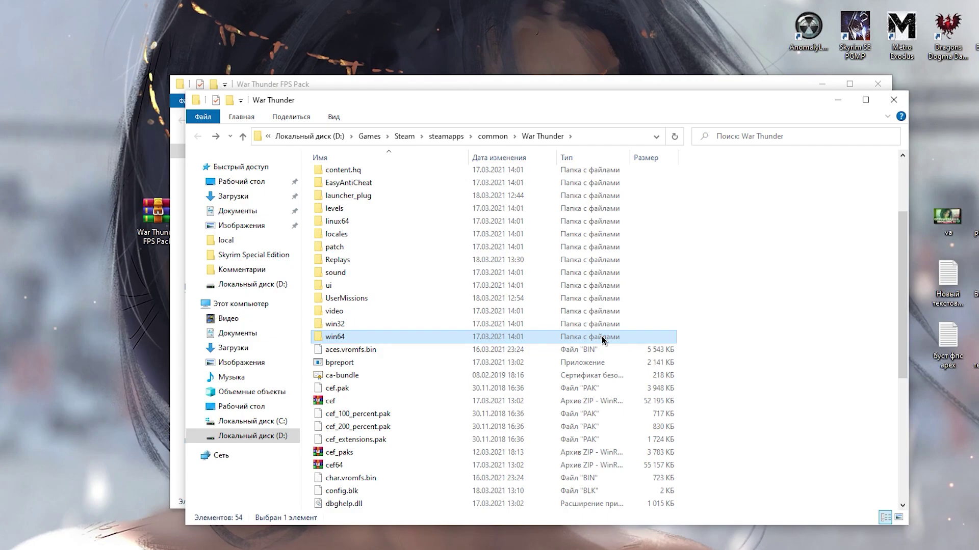
# Step: Locate the aces application in the win32 folder and return to the War Thunder folder
pyautogui.click(347, 328)
pyautogui.doubleClick(346, 328)
pyautogui.click(347, 179)
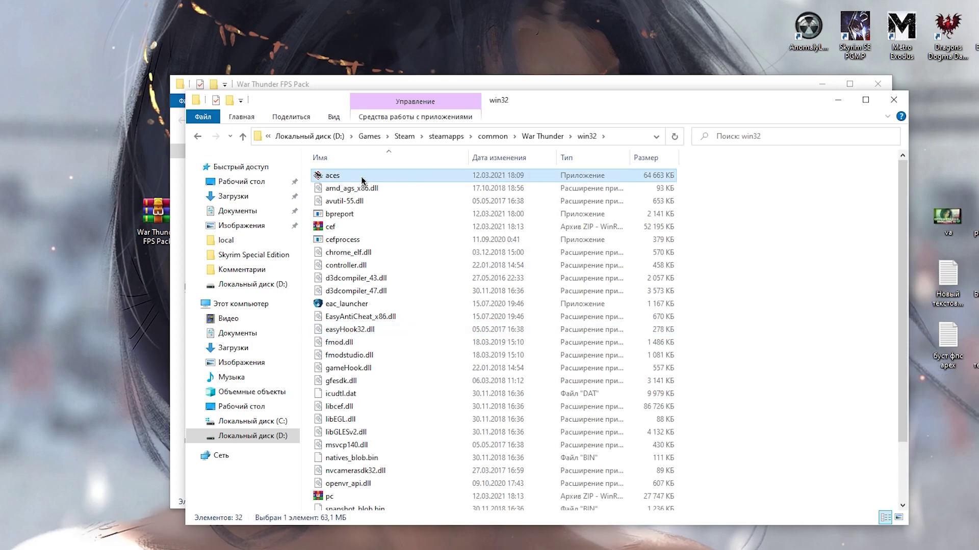
pyautogui.click(197, 136)
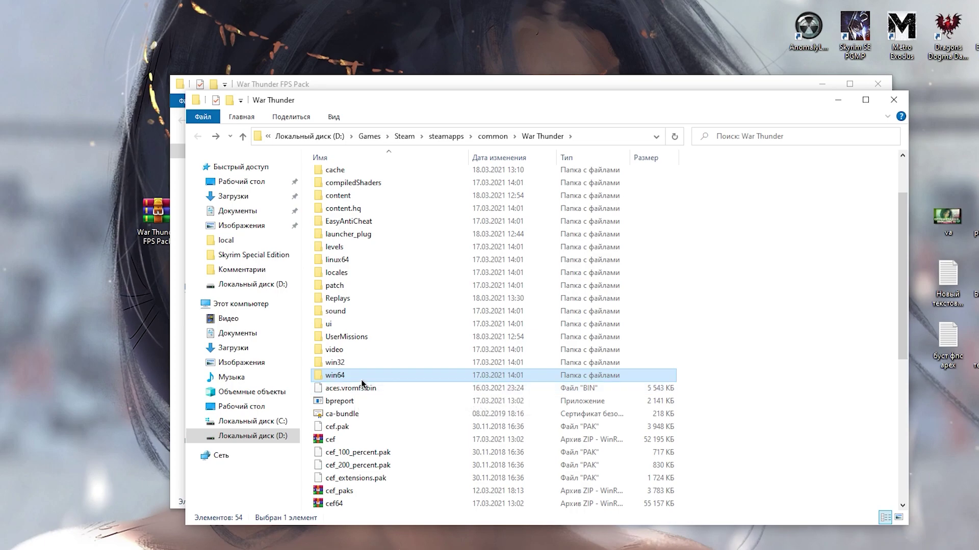
# Step: Turn on "Отключить оптимизацию во весь экран" in the compatibility properties of the aces application in the win64 folder
pyautogui.doubleClick(357, 380)
pyautogui.click(355, 176)
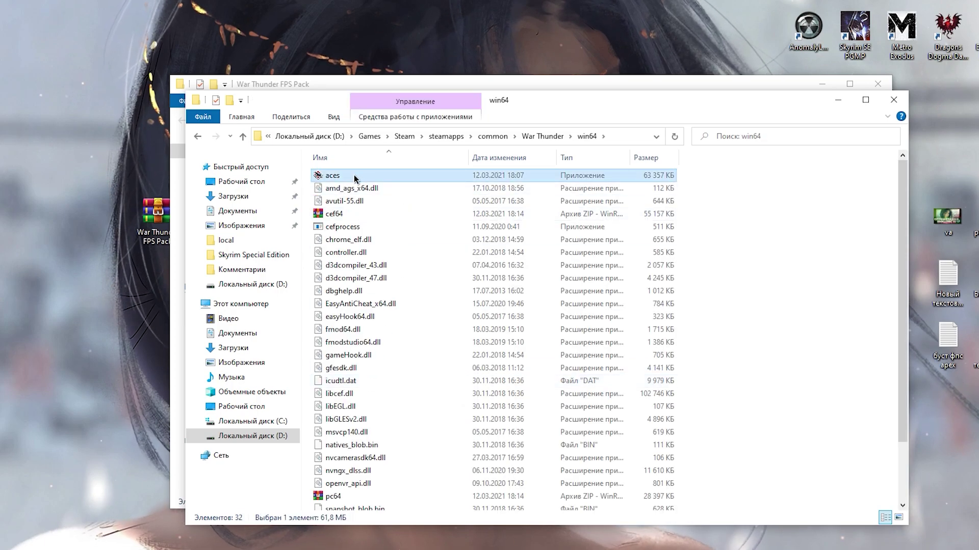
pyautogui.rightClick(354, 175)
pyautogui.click(398, 461)
pyautogui.click(467, 215)
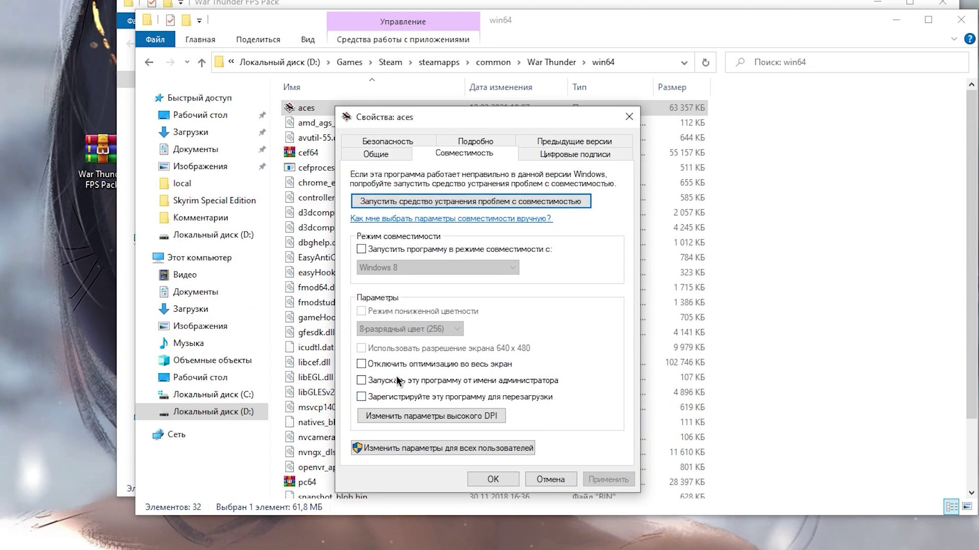
pyautogui.click(405, 395)
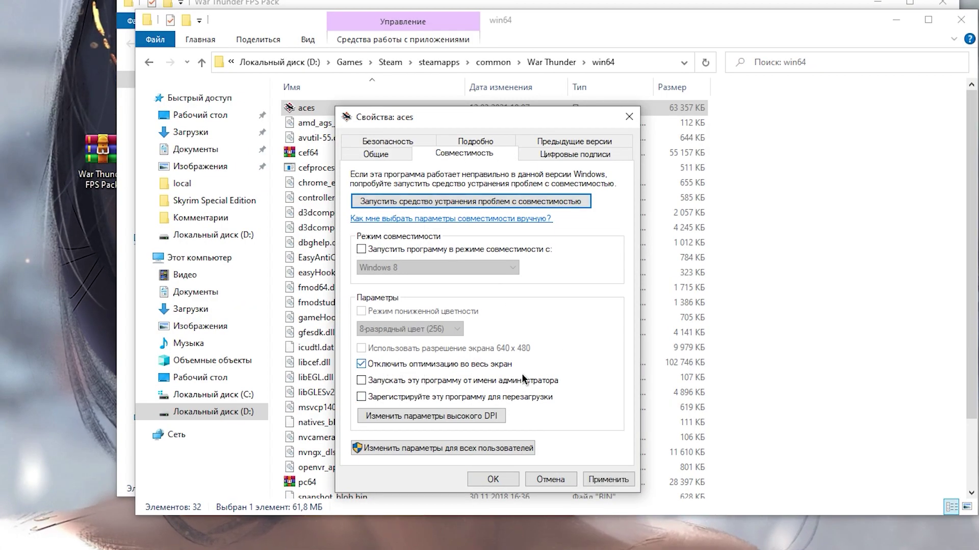
# Step: Override the high-DPI scaling mode of aces with scaling performed by "Приложение", and save its properties
pyautogui.click(402, 417)
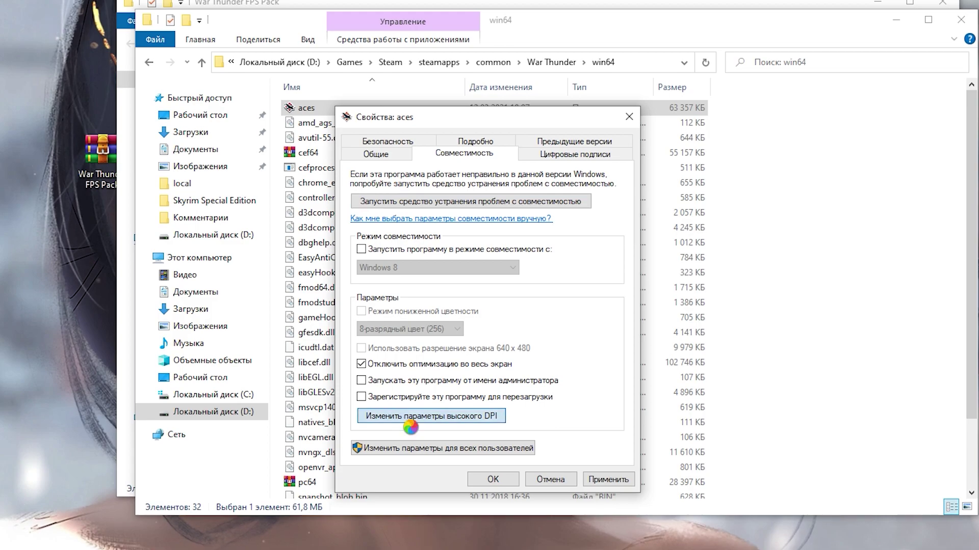
pyautogui.click(427, 398)
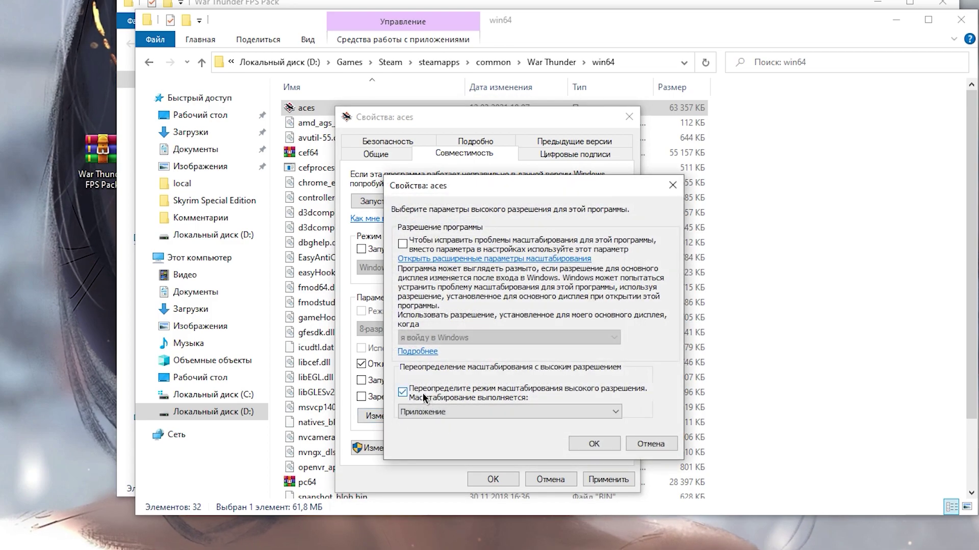
pyautogui.click(594, 444)
pyautogui.click(493, 478)
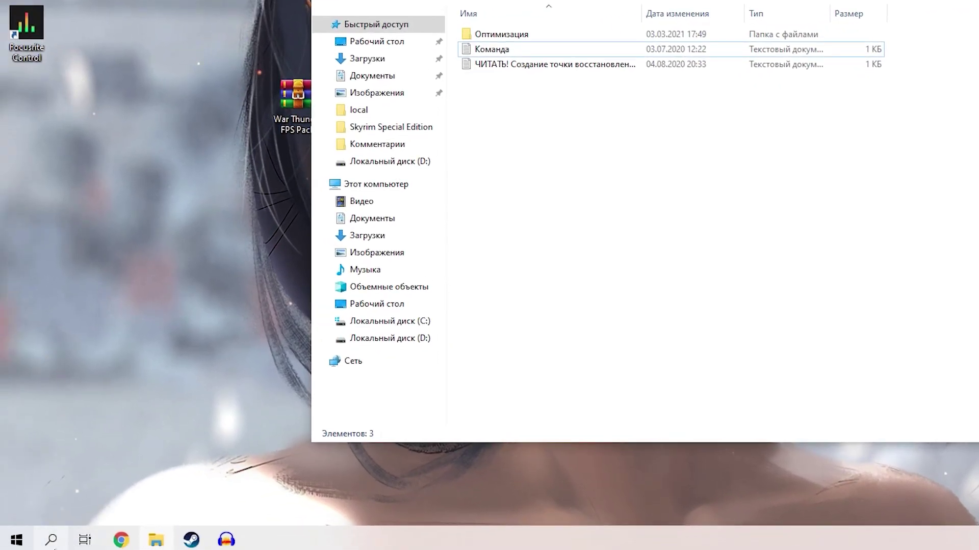
# Step: Search Windows for "настр", open "Настройки графики" and switch on hardware-accelerated GPU scheduling
pyautogui.click(51, 541)
pyautogui.write('настр')
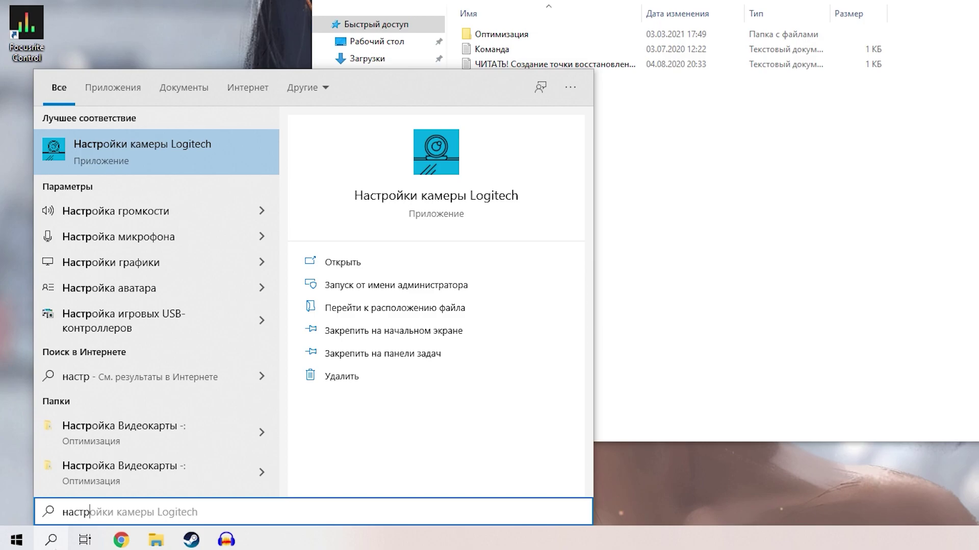
pyautogui.click(261, 262)
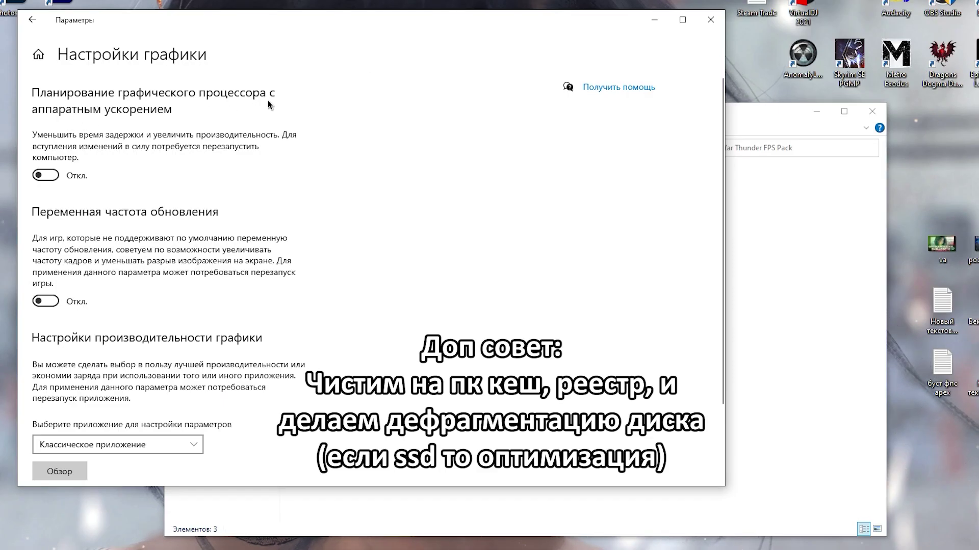
pyautogui.click(53, 175)
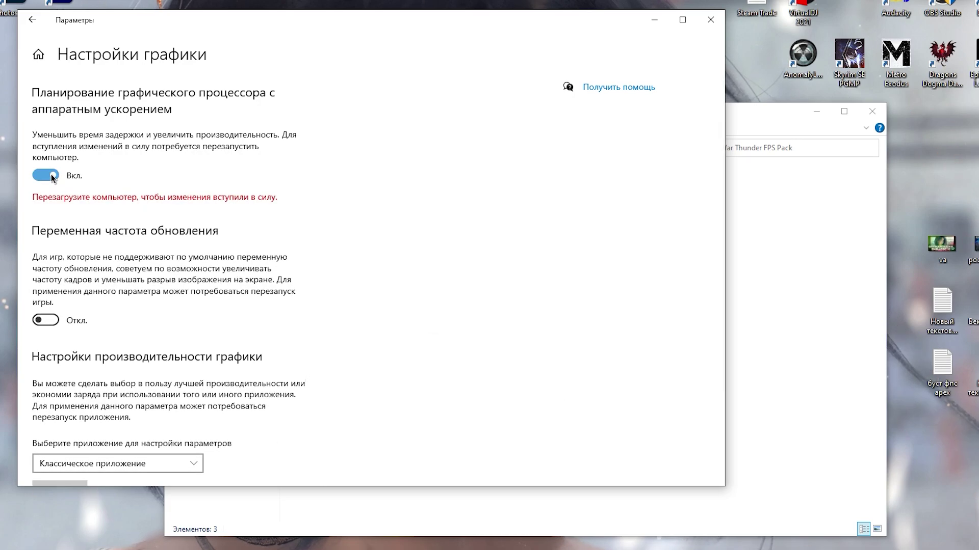
# Step: Add the aces application from War Thunder's win64 folder in the Steam library as a classic app in the graphics performance settings
pyautogui.scroll(-3, 59, 306)
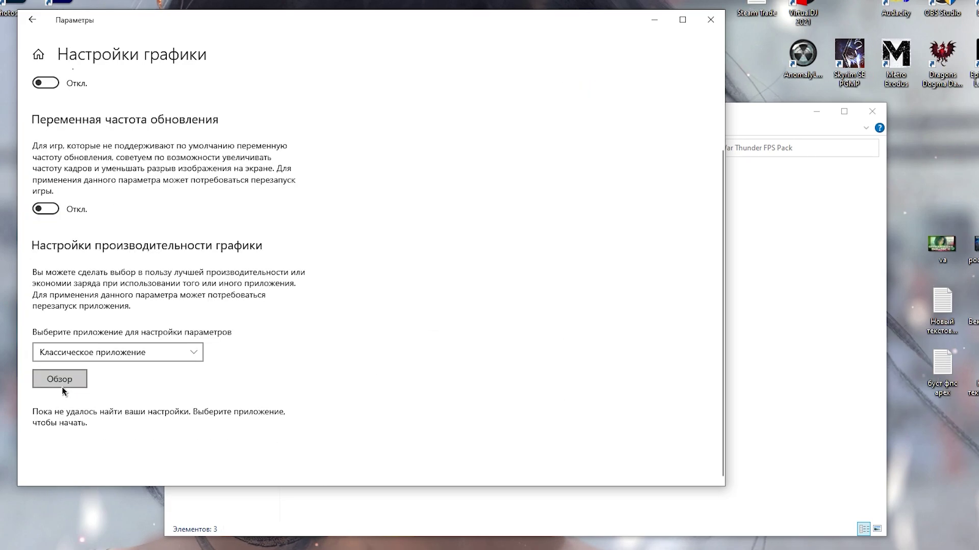
pyautogui.click(50, 384)
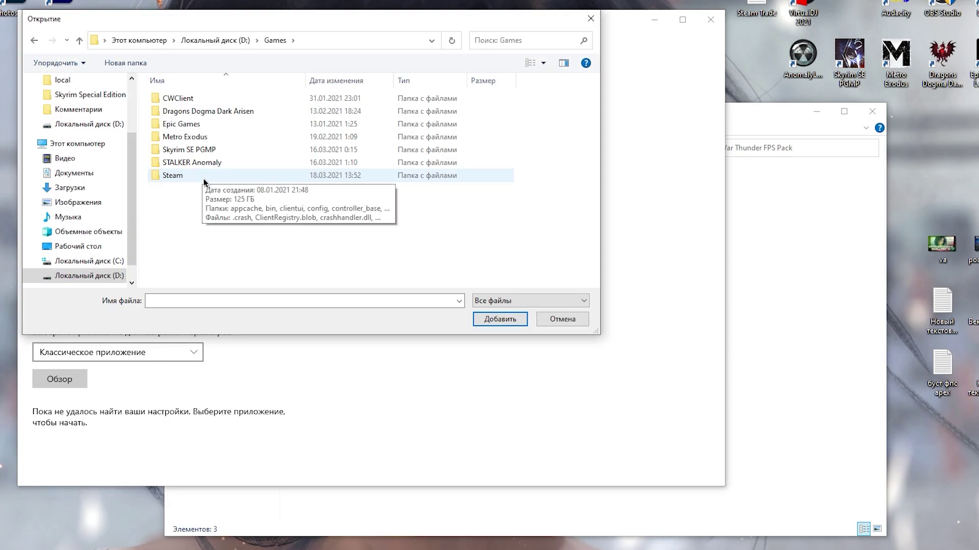
pyautogui.doubleClick(203, 176)
pyautogui.scroll(-2, 203, 214)
pyautogui.doubleClick(197, 247)
pyautogui.doubleClick(202, 100)
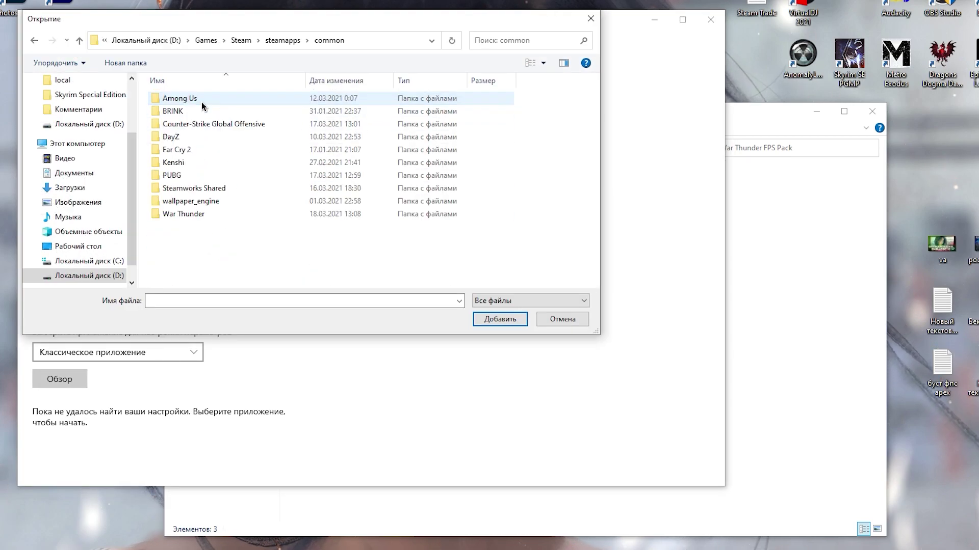
pyautogui.doubleClick(202, 216)
pyautogui.scroll(-4, 214, 214)
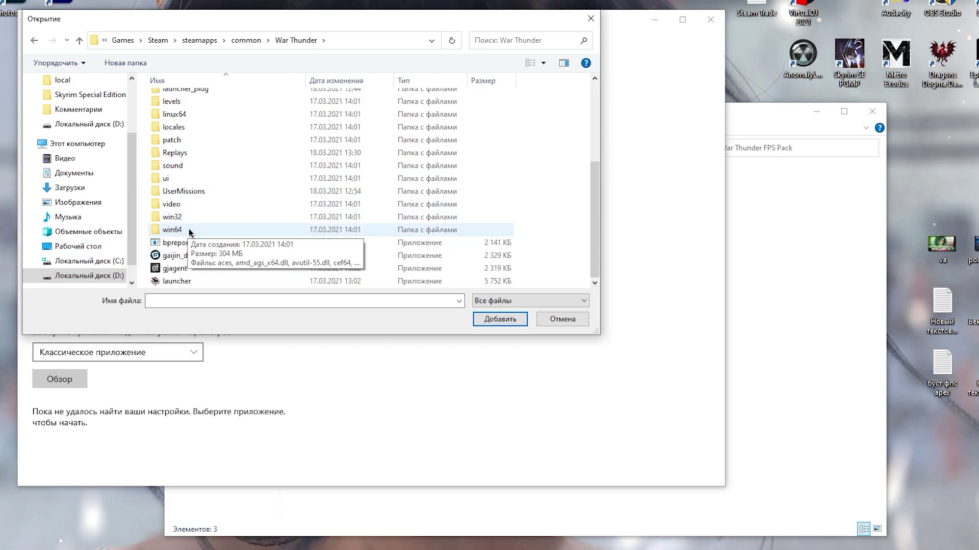
pyautogui.doubleClick(171, 230)
pyautogui.click(372, 100)
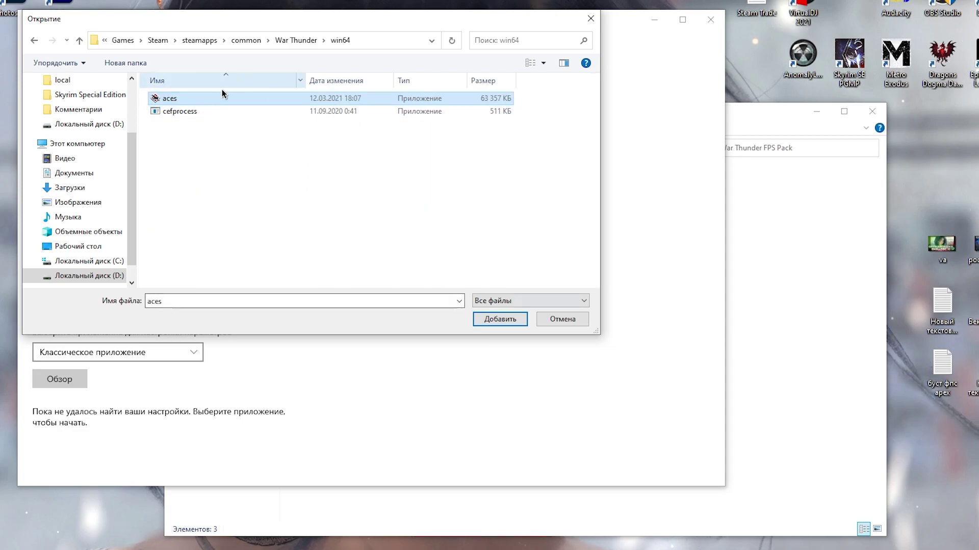
pyautogui.click(513, 324)
# Step: Set the graphics preference of War Thunder Client to "Высокая производительность", save it, and close the settings window
pyautogui.scroll(-2, 379, 355)
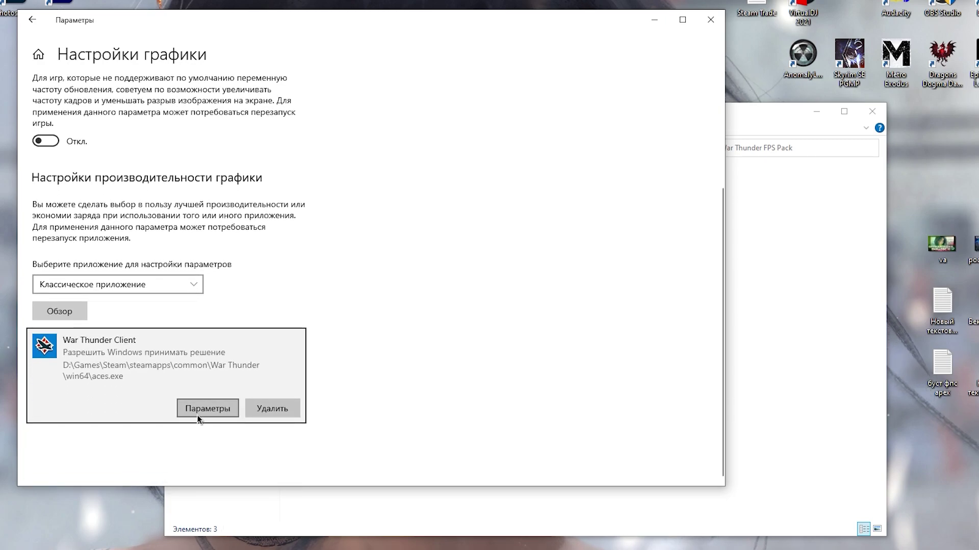
pyautogui.click(207, 409)
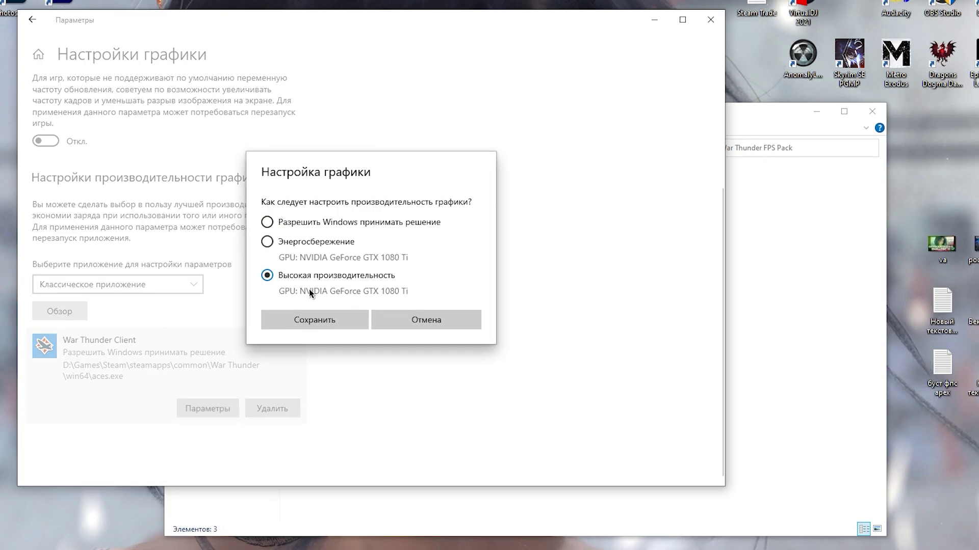
pyautogui.click(349, 317)
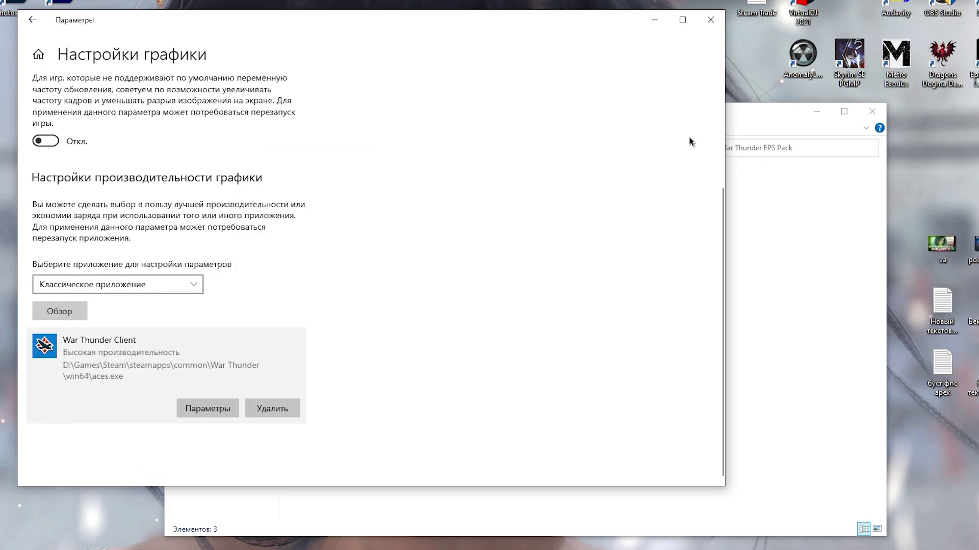
pyautogui.click(712, 19)
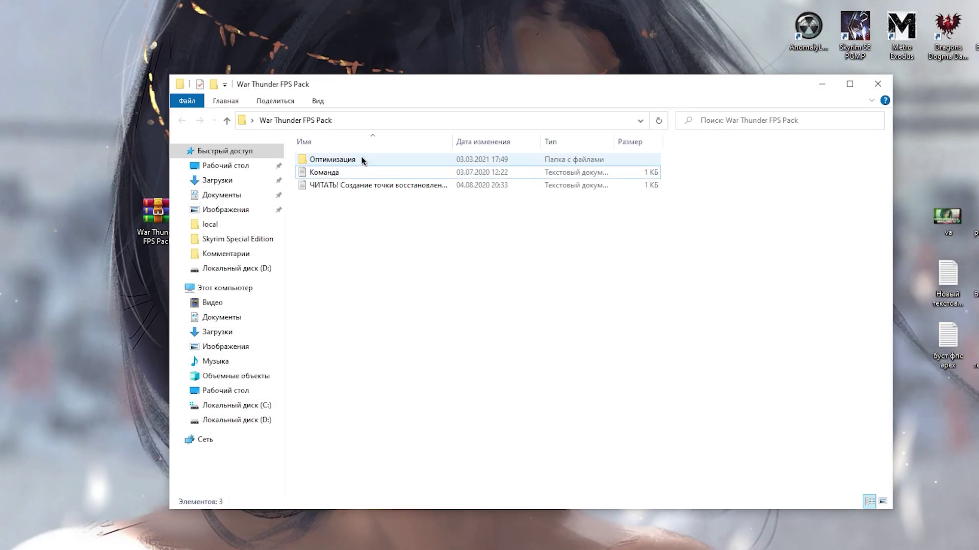
# Step: Look through the "Оптимизация" folder of the War Thunder FPS Pack and open its "Настройка Видеокарты" folder
pyautogui.doubleClick(362, 161)
pyautogui.moveTo(699, 160); pyautogui.dragTo(517, 210)
pyautogui.click(375, 224)
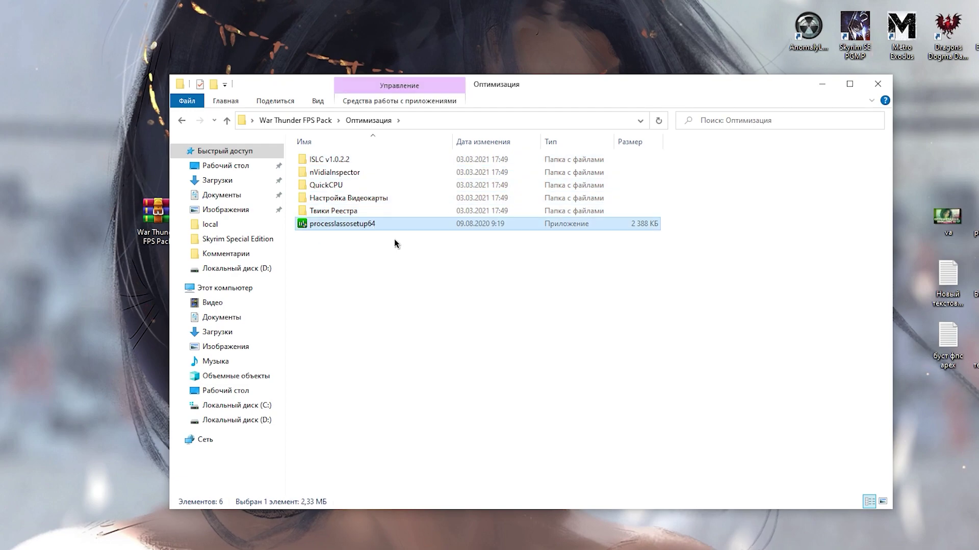
pyautogui.doubleClick(372, 198)
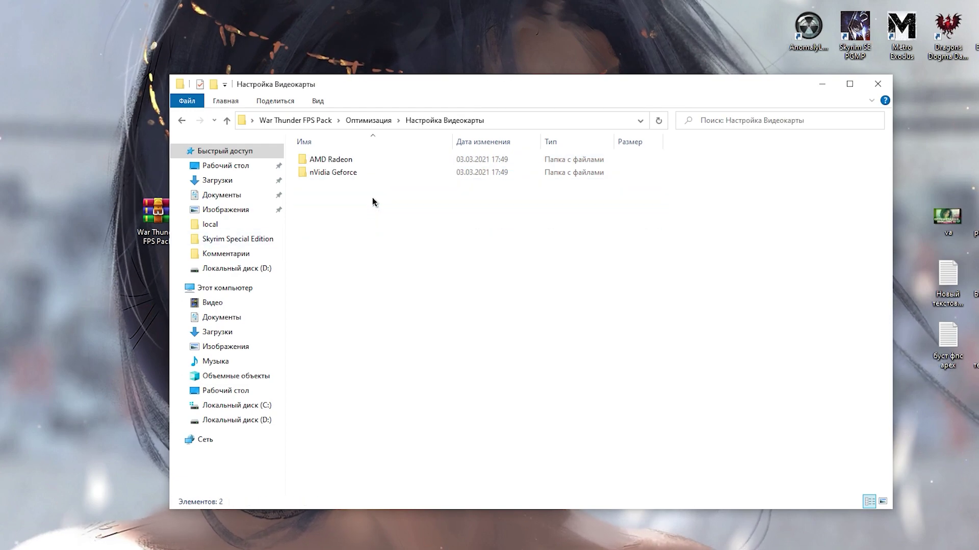
# Step: View the first AMD Radeon setup images, starting with amd 1, and return to the "Настройка Видеокарты" folder
pyautogui.doubleClick(359, 160)
pyautogui.click(323, 200)
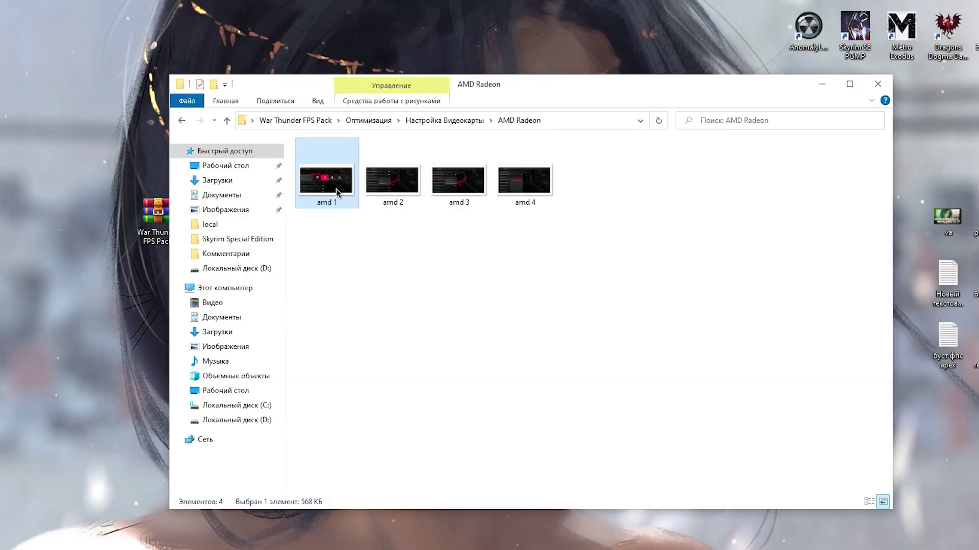
pyautogui.doubleClick(335, 188)
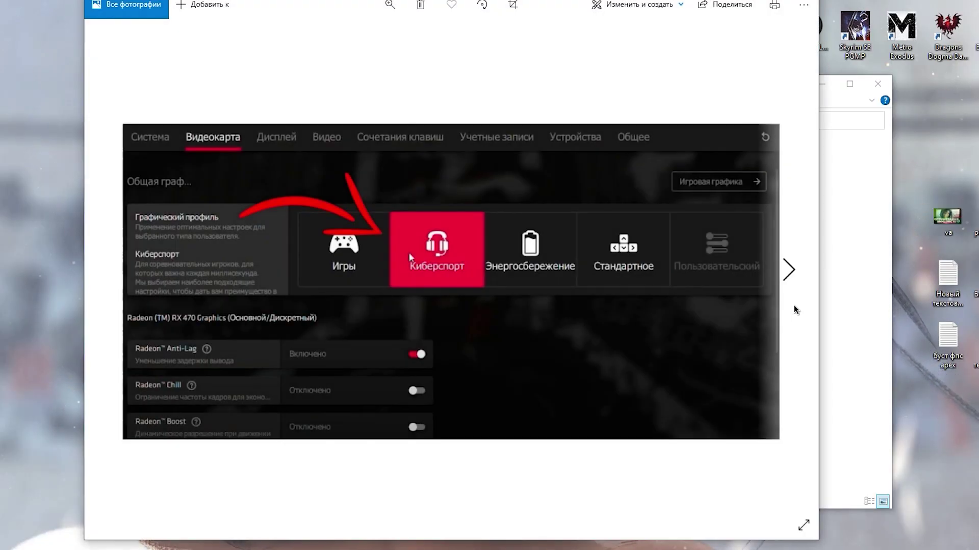
pyautogui.click(799, 288)
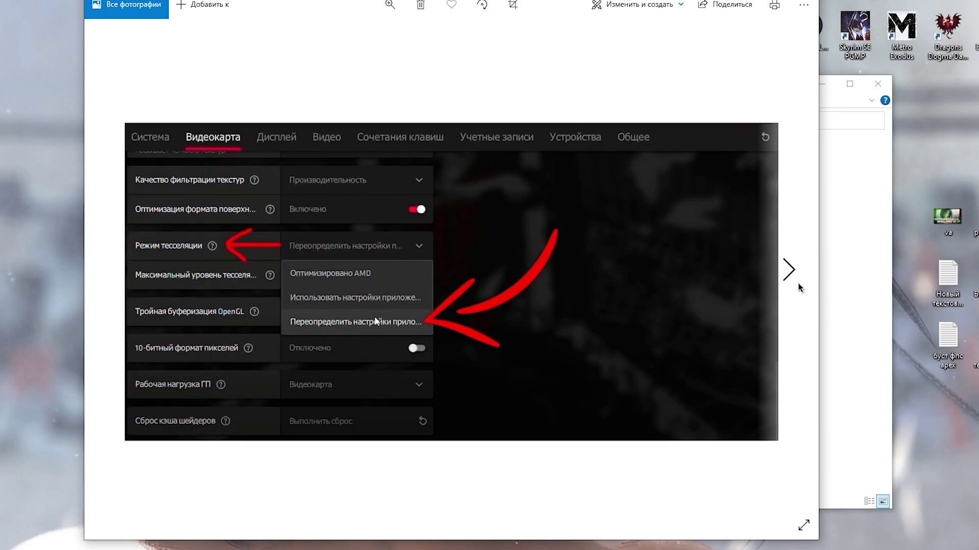
pyautogui.hotkey('alt', 'F4')
pyautogui.click(433, 121)
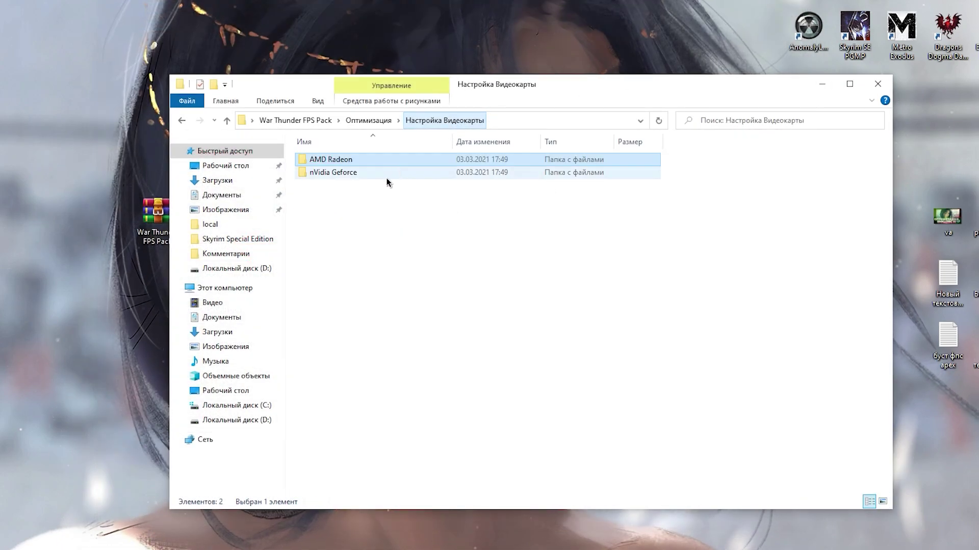
# Step: View the NVIDIA control panel setup images in the nVidia Geforce folder, starting with nvidia 1, and close the viewer
pyautogui.doubleClick(378, 175)
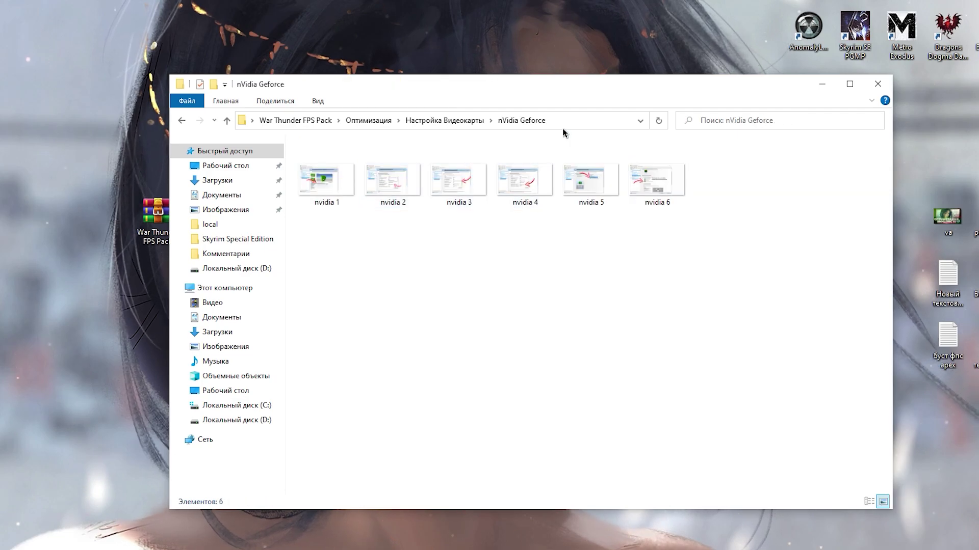
pyautogui.doubleClick(304, 191)
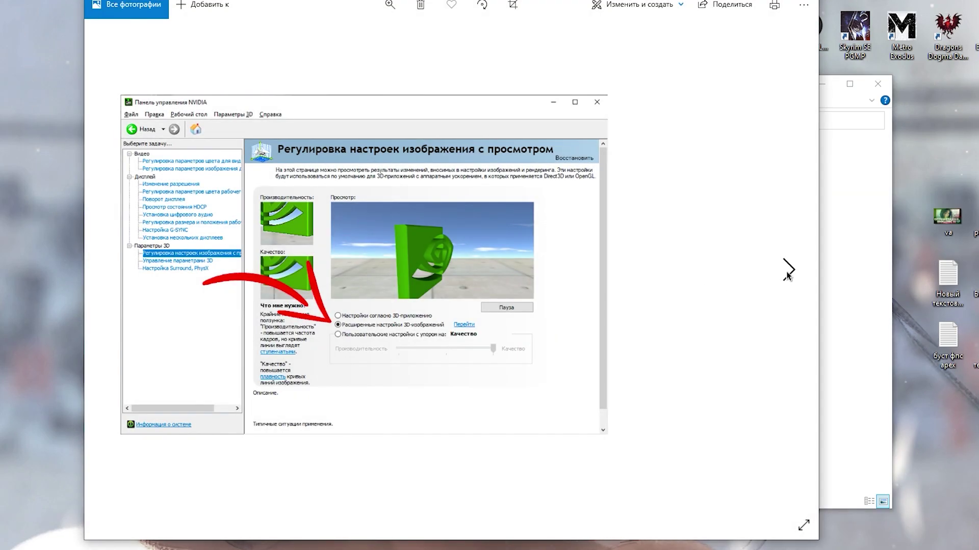
pyautogui.click(787, 276)
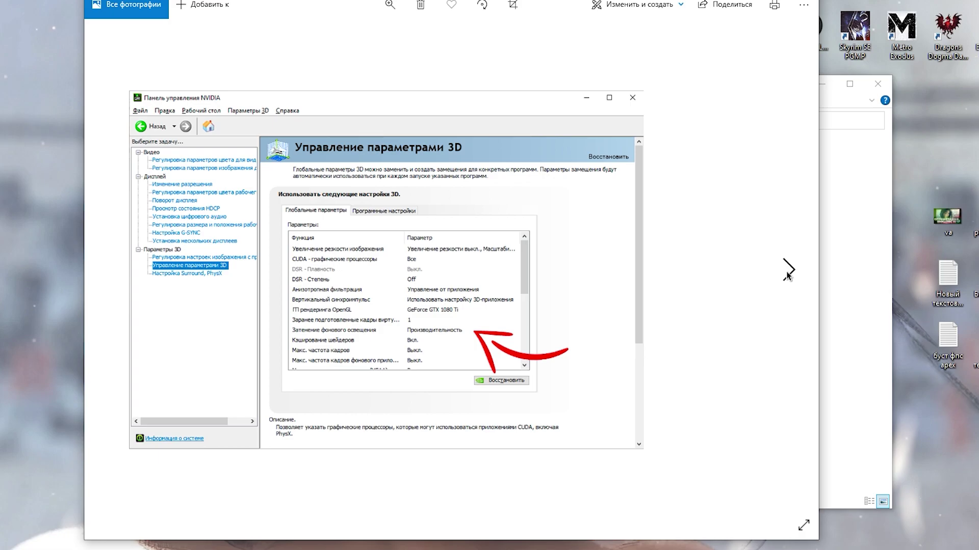
pyautogui.click(788, 275)
pyautogui.click(787, 275)
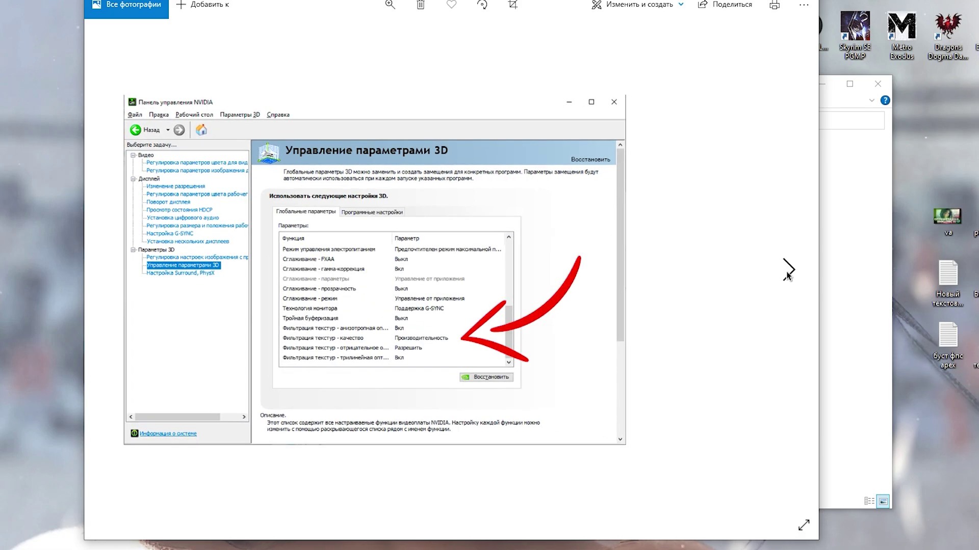
pyautogui.hotkey('alt', 'F4')
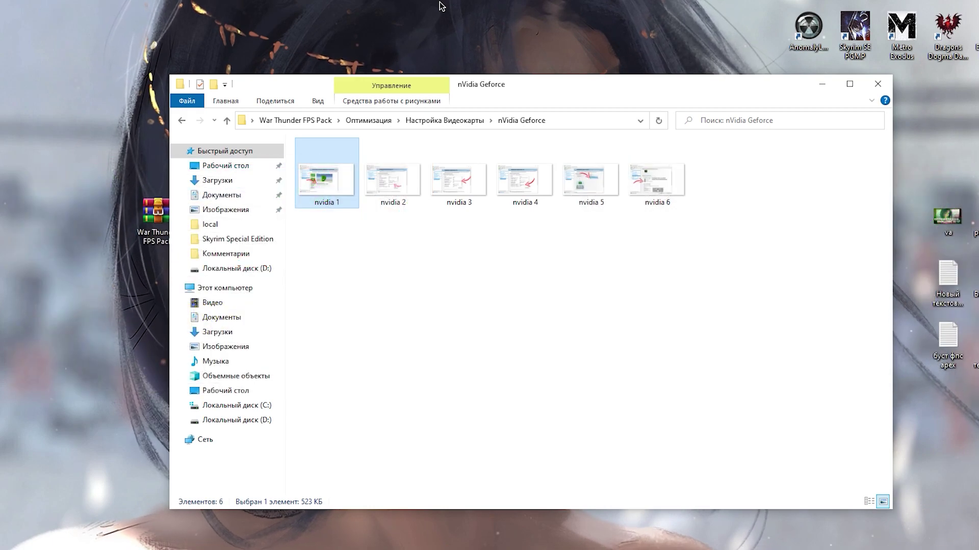
# Step: Open the "Твики Реестра" folder inside "Оптимизация" and look over its five registry files
pyautogui.click(368, 120)
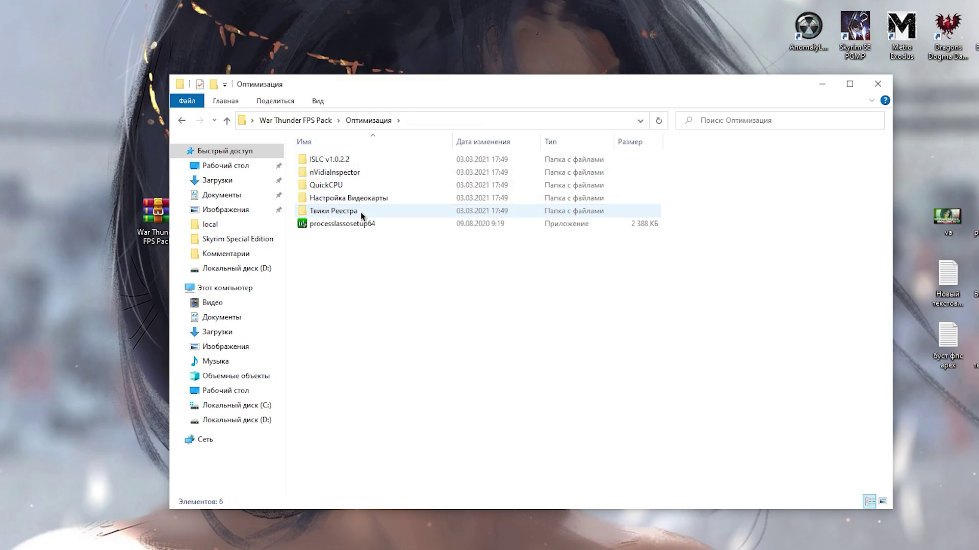
pyautogui.doubleClick(381, 212)
pyautogui.moveTo(690, 151); pyautogui.dragTo(572, 213)
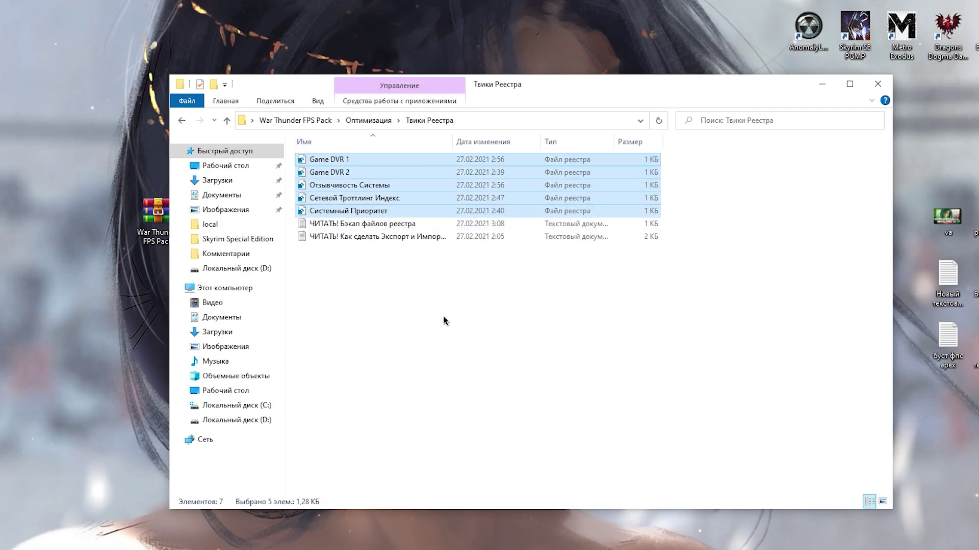
pyautogui.click(521, 301)
pyautogui.moveTo(690, 152); pyautogui.dragTo(603, 216)
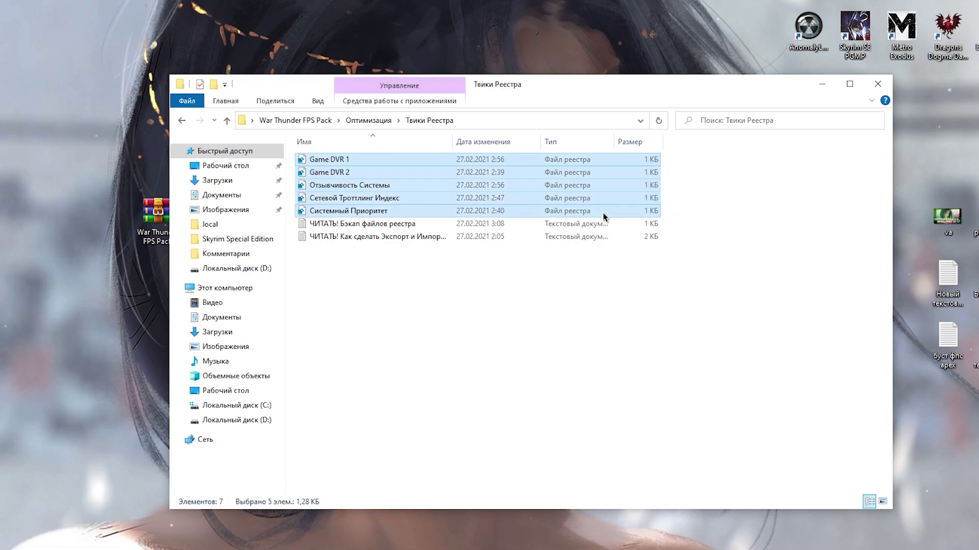
pyautogui.click(697, 251)
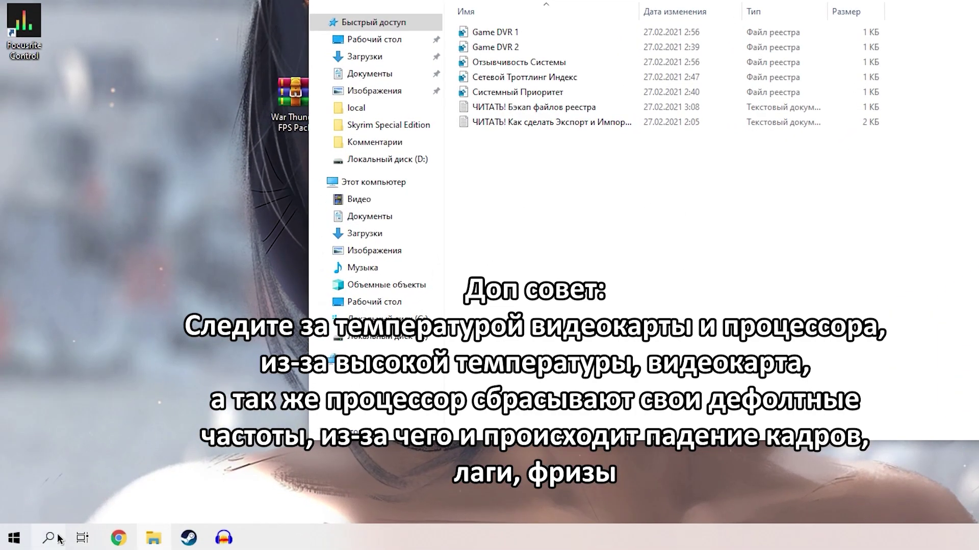
# Step: Search Windows for the Registry Editor and open it
pyautogui.click(50, 539)
pyautogui.write('r')
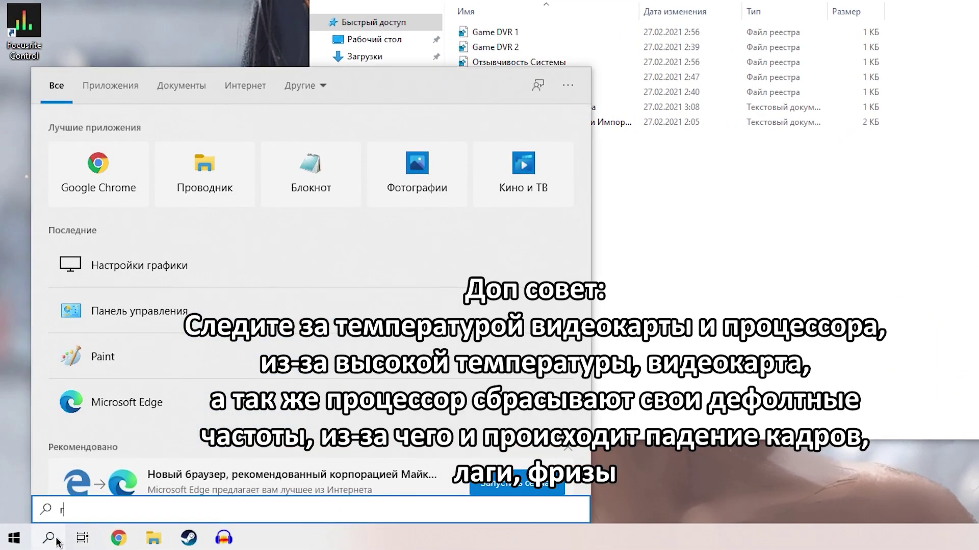
pyautogui.write('ege')
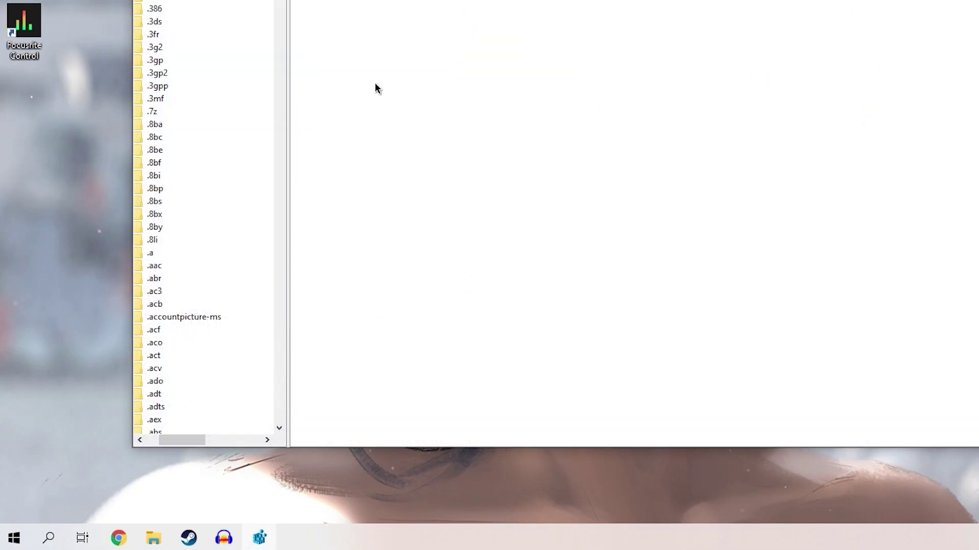
# Step: Export the HKEY_CLASSES_ROOT branch as a backup registry file named 321321 on drive C
pyautogui.click(23, 81)
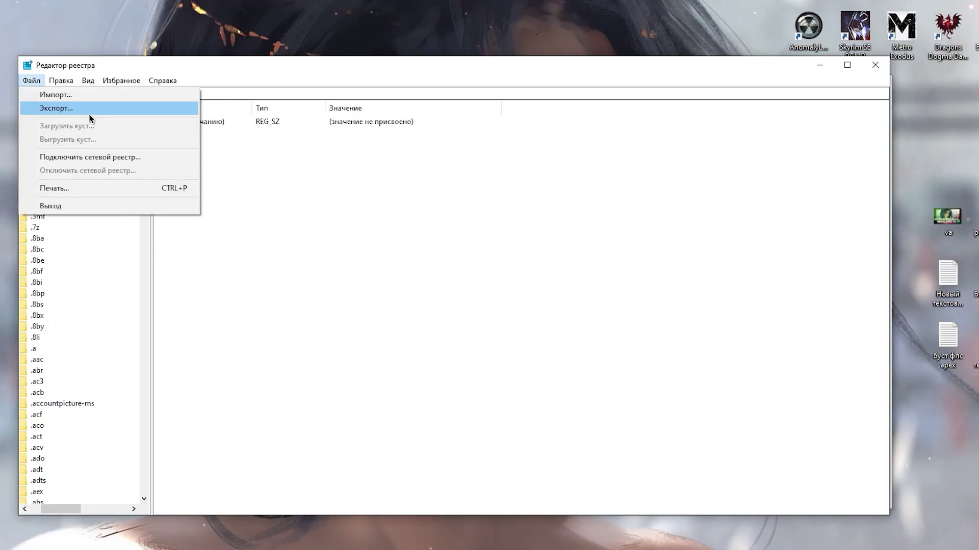
pyautogui.click(88, 113)
pyautogui.write('123')
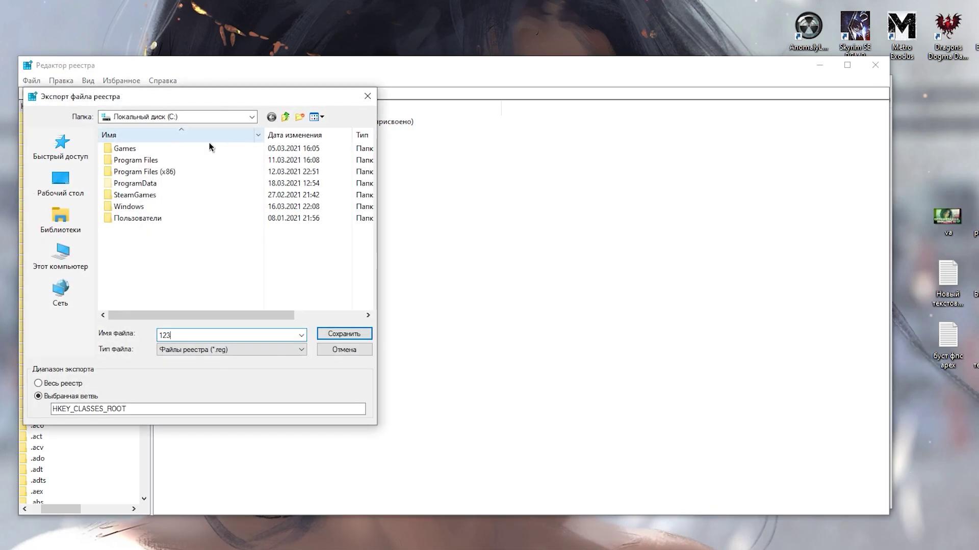
pyautogui.doubleClick(196, 336)
pyautogui.write('321321')
pyautogui.click(341, 336)
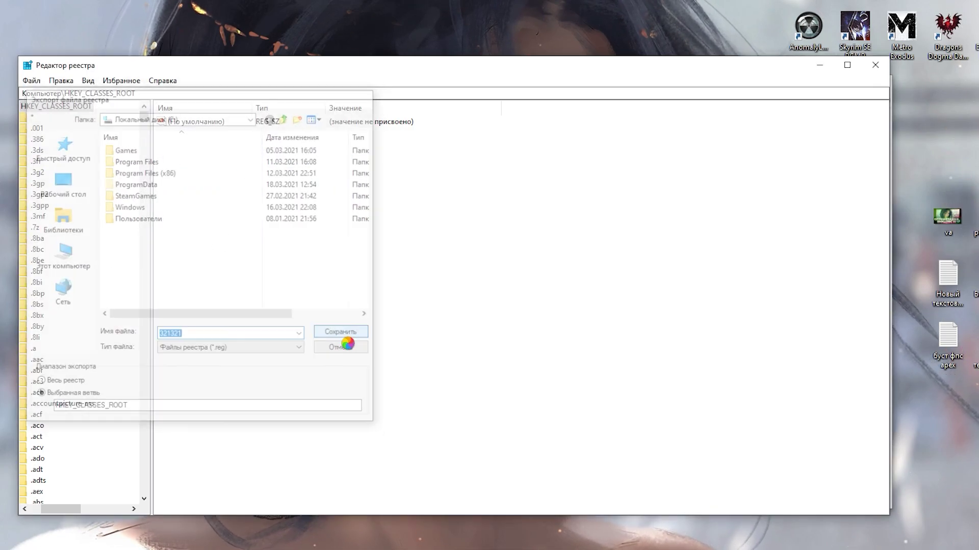
# Step: Open the registry import dialog and select the exported 321321 file on drive C
pyautogui.click(32, 81)
pyautogui.click(52, 95)
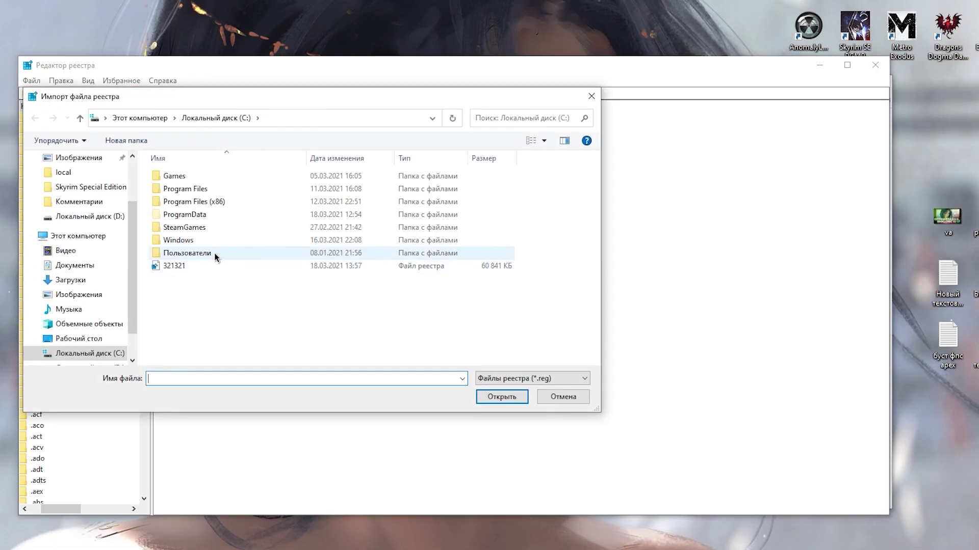
pyautogui.click(197, 266)
# Step: Locate the "ЧИТАТЬ!" text files in "Твики Реестра" and the restore-point instructions in the War Thunder FPS Pack folder
pyautogui.moveTo(406, 307); pyautogui.dragTo(375, 222)
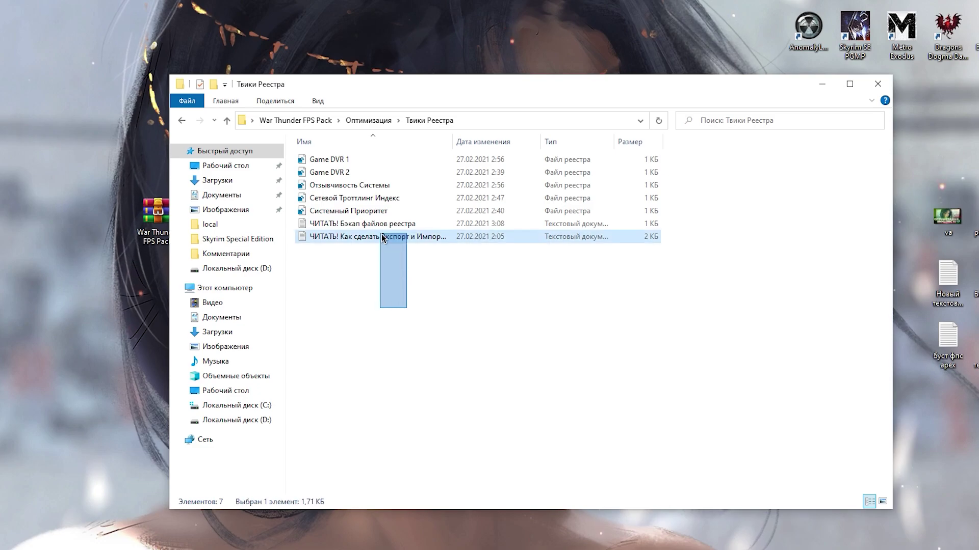
pyautogui.moveTo(395, 294); pyautogui.dragTo(379, 235)
pyautogui.hotkey('alt', 'Up')
pyautogui.hotkey('alt', 'Up')
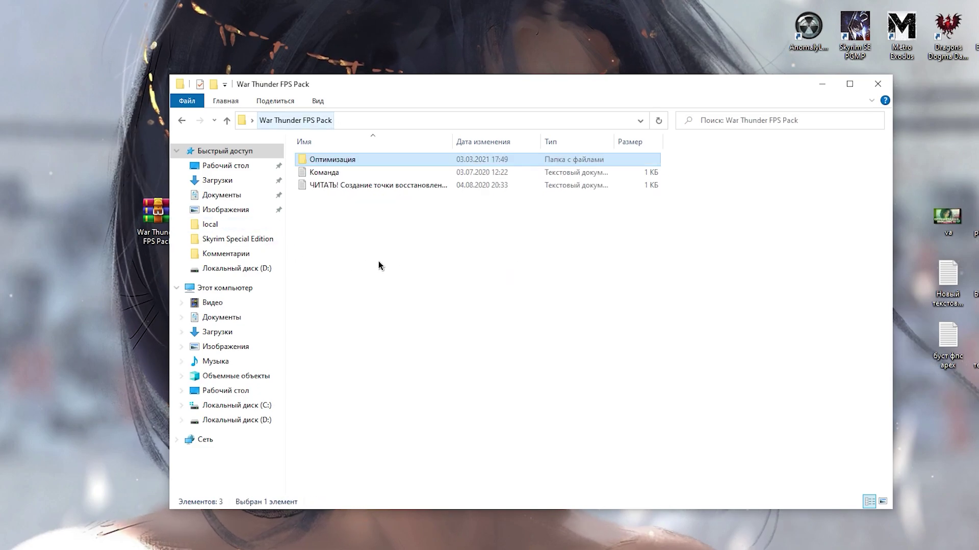
pyautogui.click(328, 184)
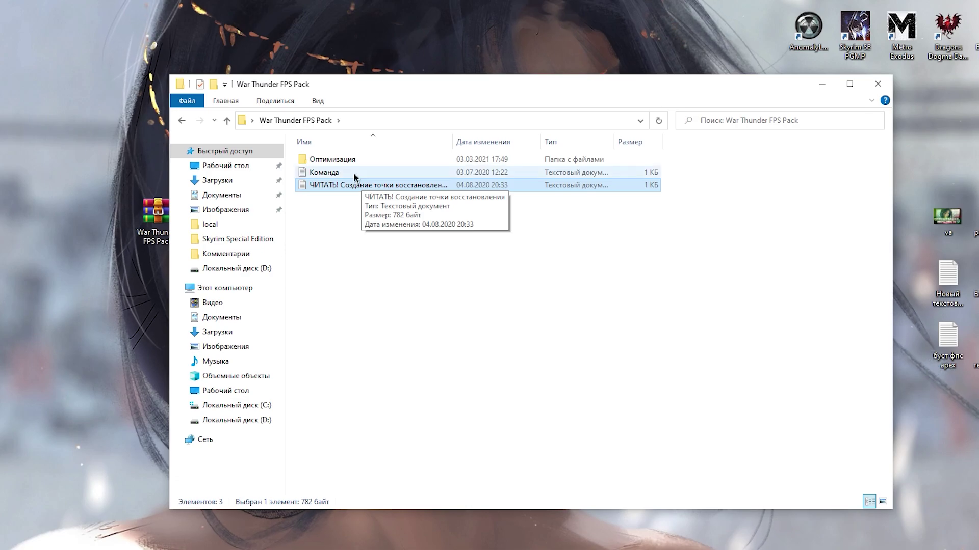
# Step: Reopen the "Твики Реестра" folder inside "Оптимизация" and select the Game DVR 1 and Game DVR 2 registry files
pyautogui.doubleClick(335, 160)
pyautogui.doubleClick(339, 211)
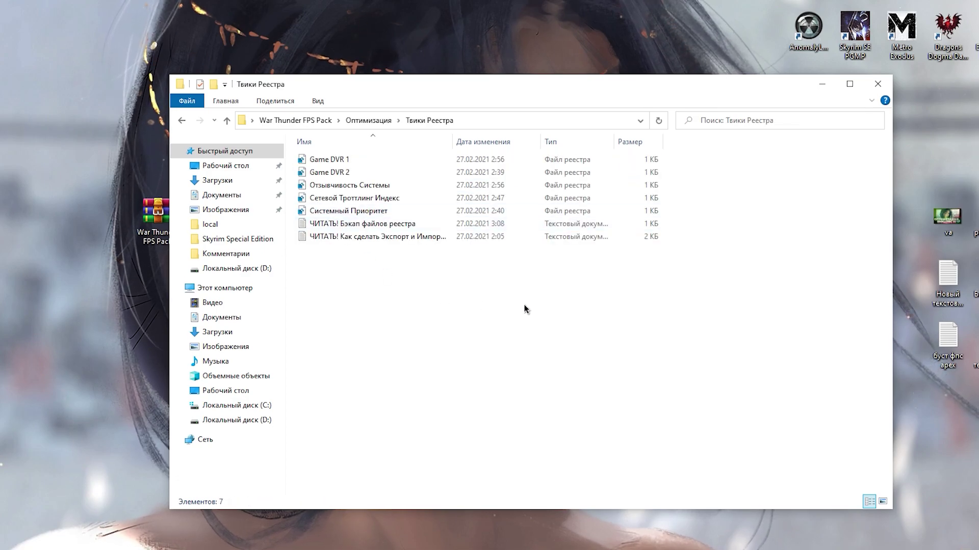
pyautogui.moveTo(665, 154); pyautogui.dragTo(641, 176)
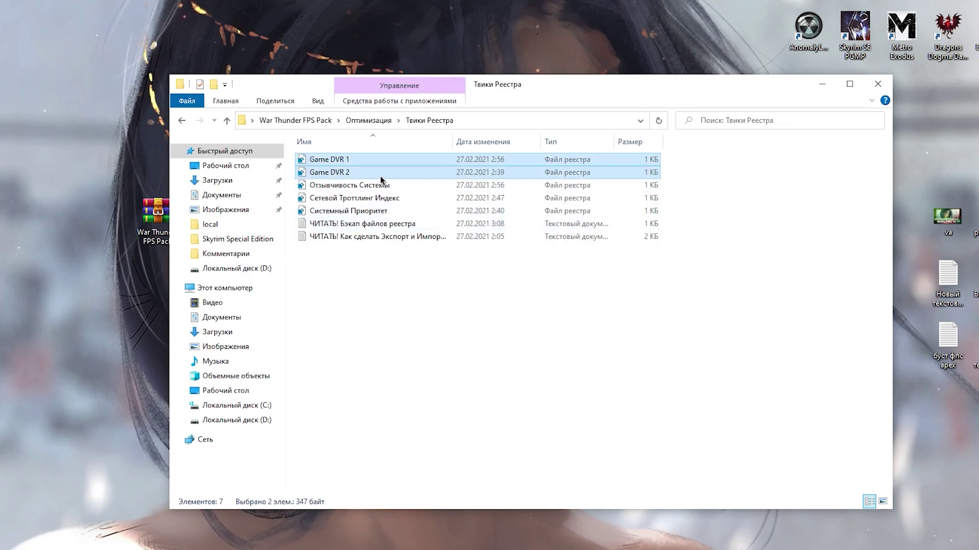
# Step: Bring up the merge option ("Слияние") for the Game DVR 1 and Game DVR 2 registry files without applying it
pyautogui.click(355, 161)
pyautogui.rightClick(354, 161)
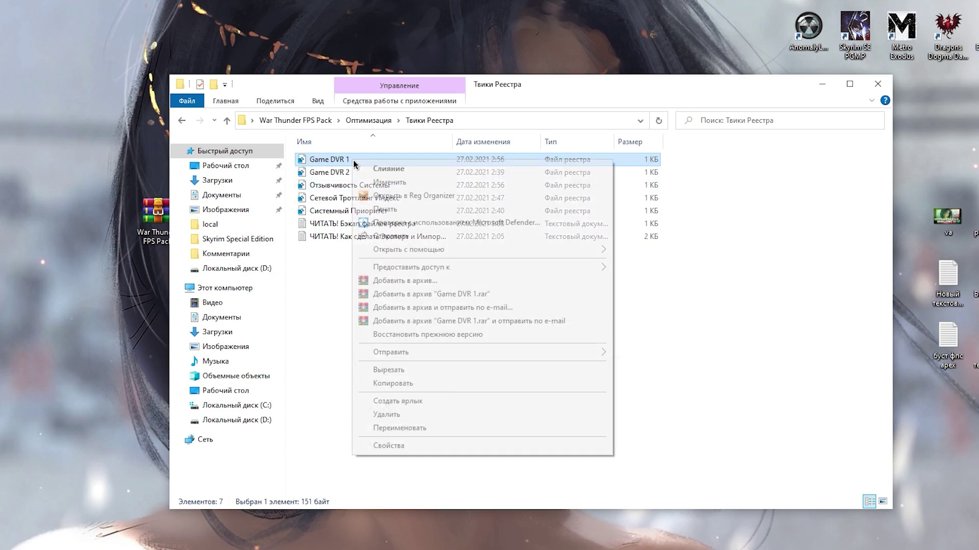
pyautogui.click(350, 174)
pyautogui.rightClick(356, 177)
pyautogui.click(712, 191)
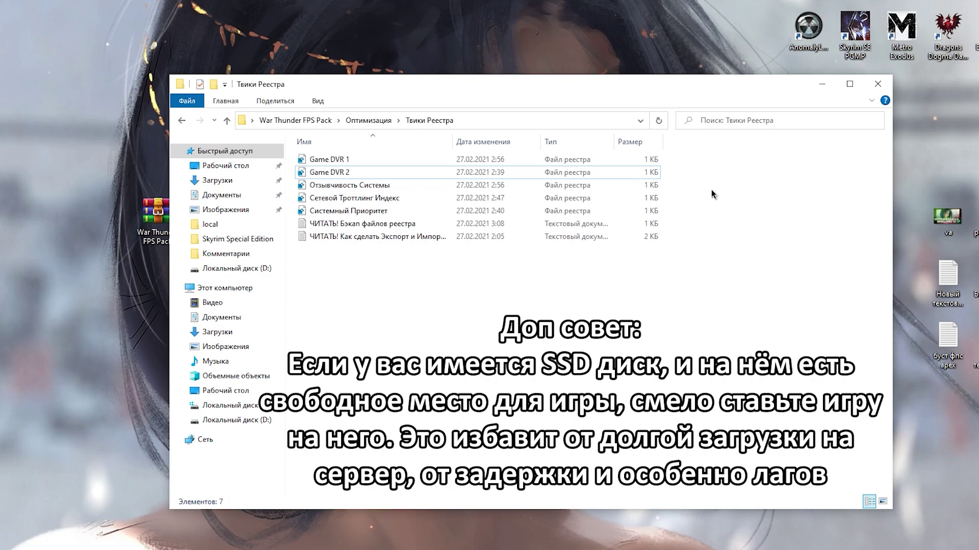
pyautogui.moveTo(682, 154); pyautogui.dragTo(632, 172)
pyautogui.click(532, 187)
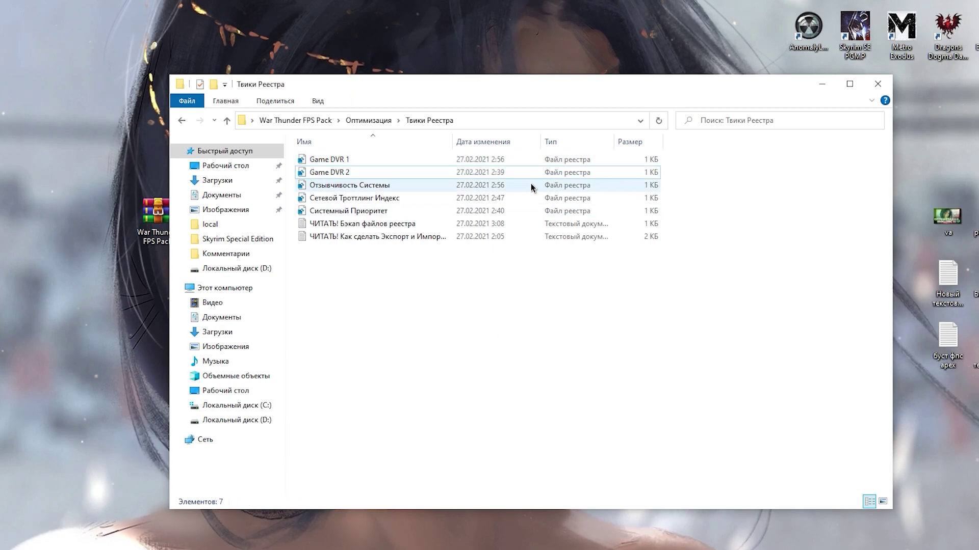
# Step: Bring up the merge option ("Слияние") for the "Отзывчивость Системы", "Сетевой Троттлинг Индекс" and "Системный Приоритет" registry files
pyautogui.click(333, 190)
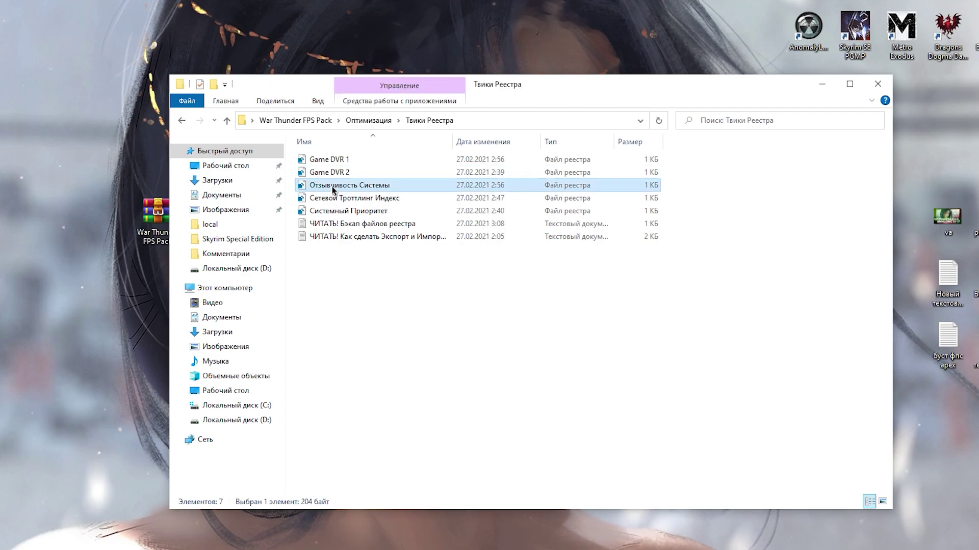
pyautogui.rightClick(406, 185)
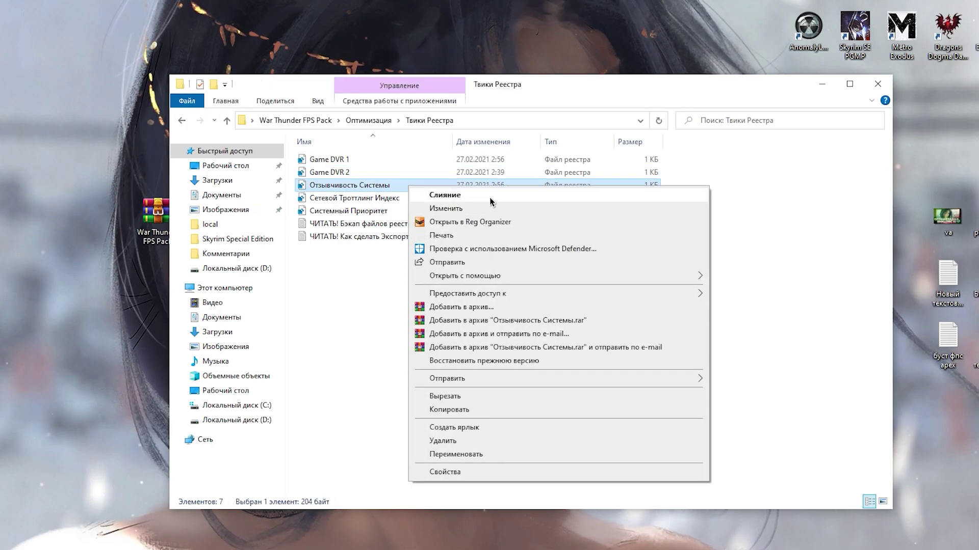
pyautogui.click(421, 197)
pyautogui.click(402, 201)
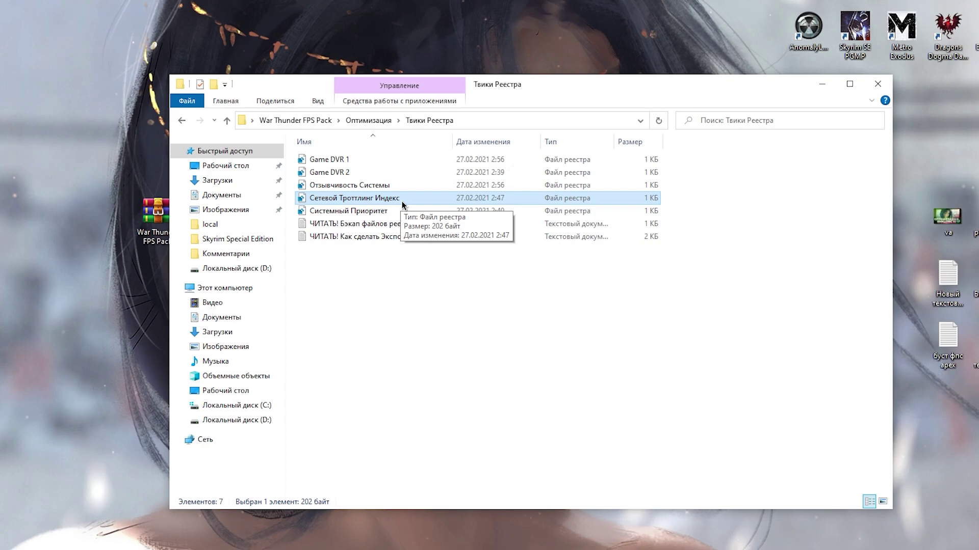
pyautogui.rightClick(402, 204)
pyautogui.click(391, 214)
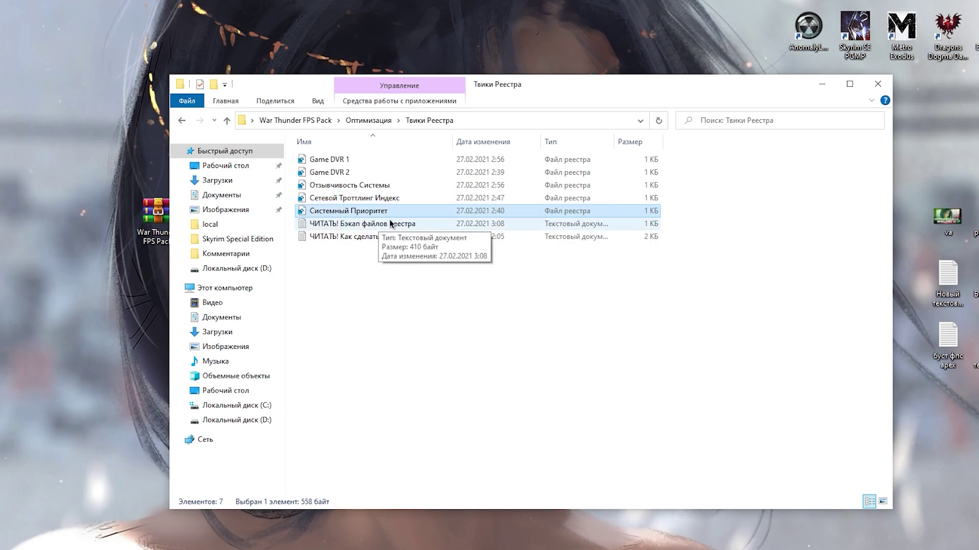
pyautogui.rightClick(448, 214)
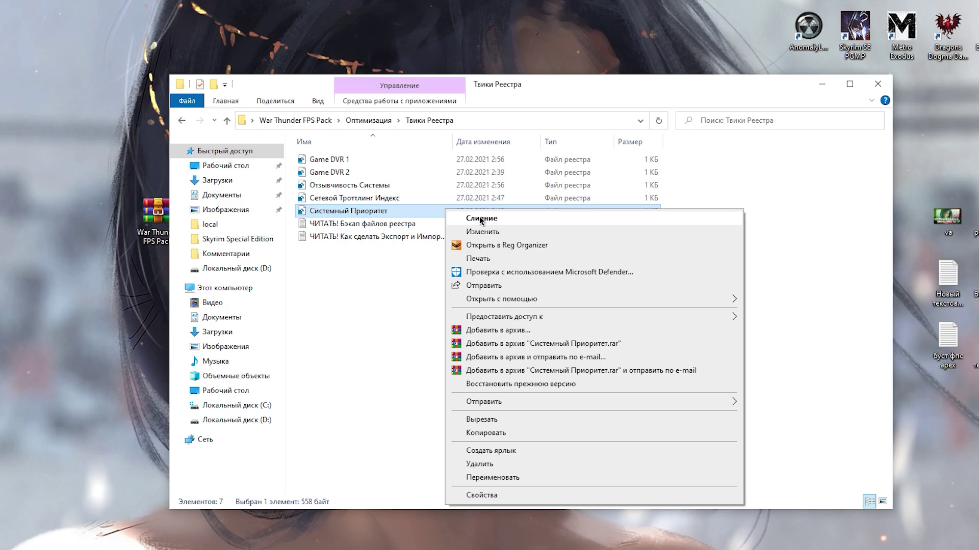
pyautogui.click(411, 211)
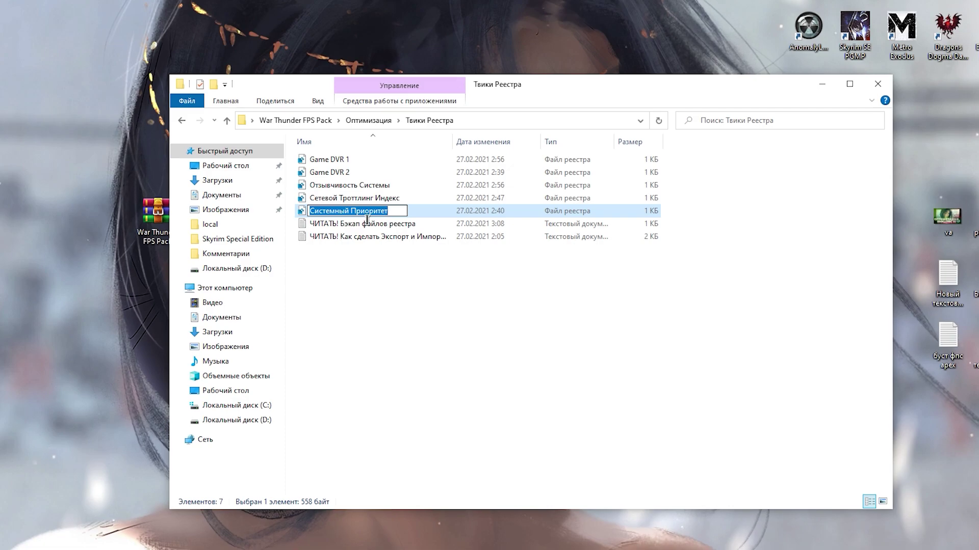
pyautogui.press('Escape')
# Step: Open the nVidiaInspector folder inside "Оптимизация" and locate the nvidiaInspector application and the "для amd RADEON MOD" file
pyautogui.press('BackSpace')
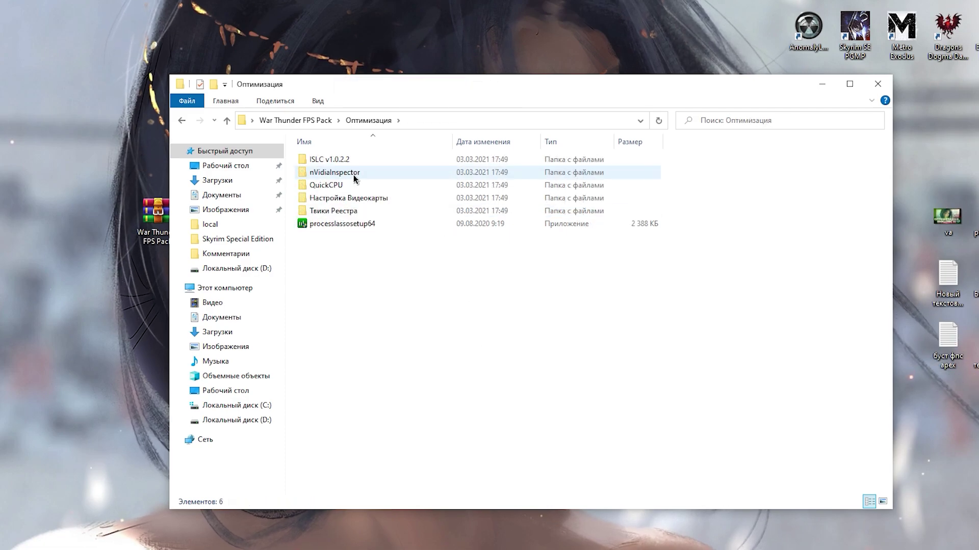
pyautogui.doubleClick(336, 172)
pyautogui.press('n')
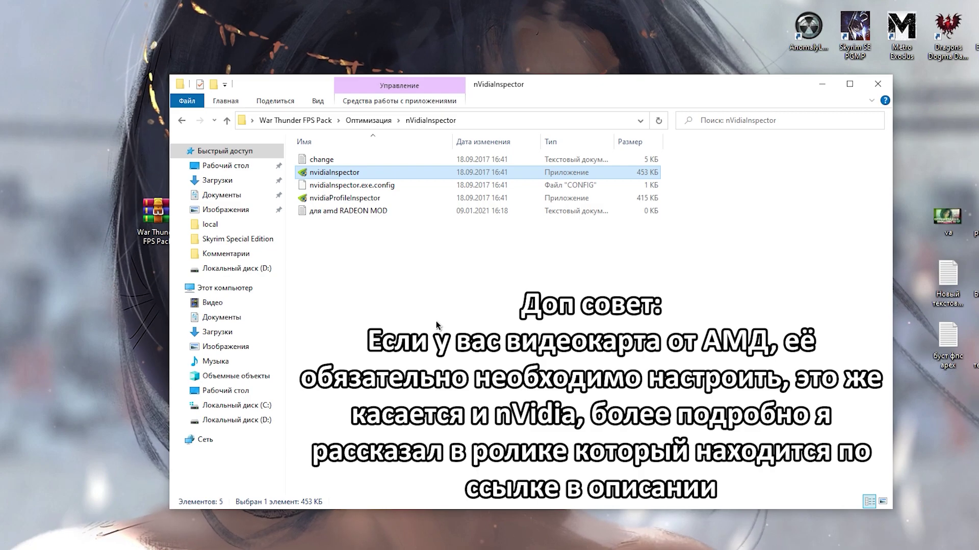
pyautogui.click(394, 300)
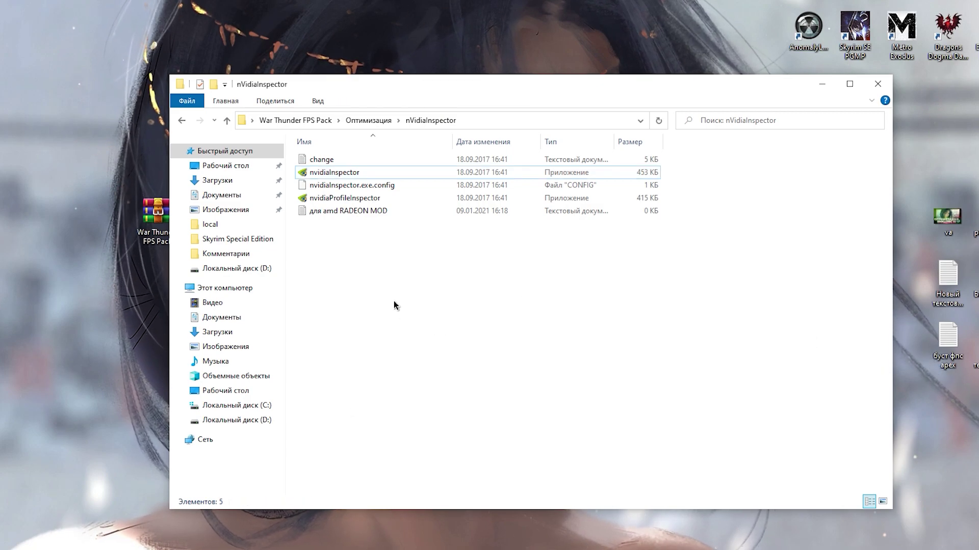
pyautogui.click(343, 175)
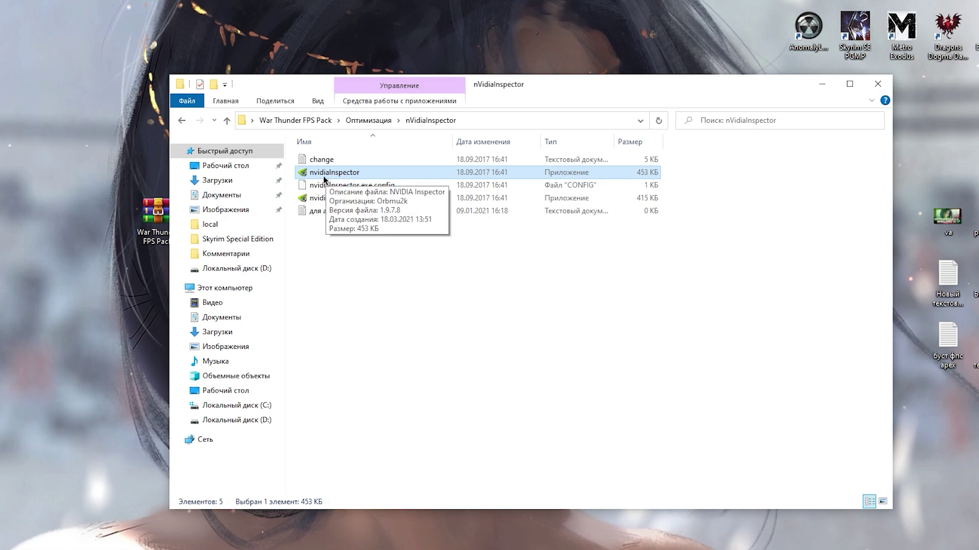
pyautogui.click(318, 214)
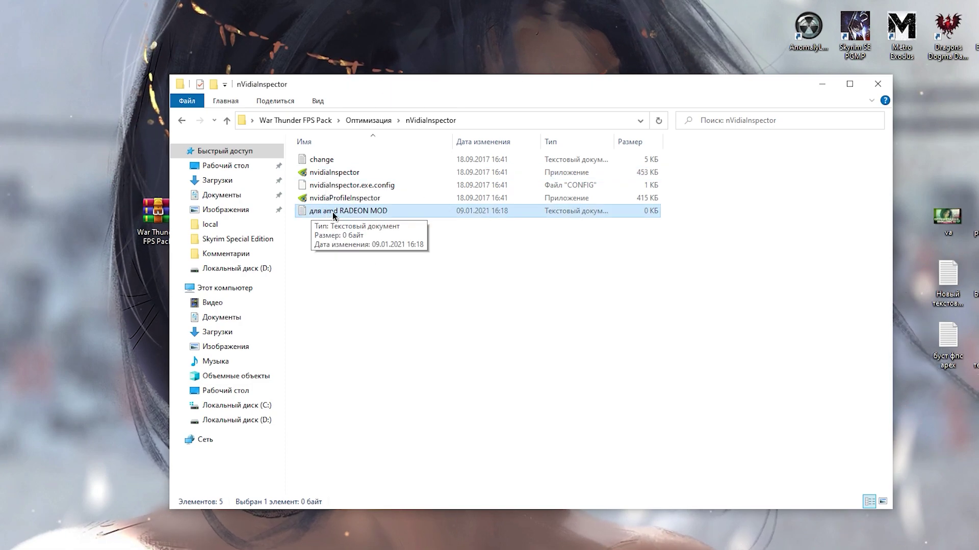
# Step: Launch NVIDIA Profile Inspector from the nVidiaInspector folder and look over the base profile's sync, antialiasing and texture filtering settings
pyautogui.click(405, 176)
pyautogui.doubleClick(405, 173)
pyautogui.click(427, 353)
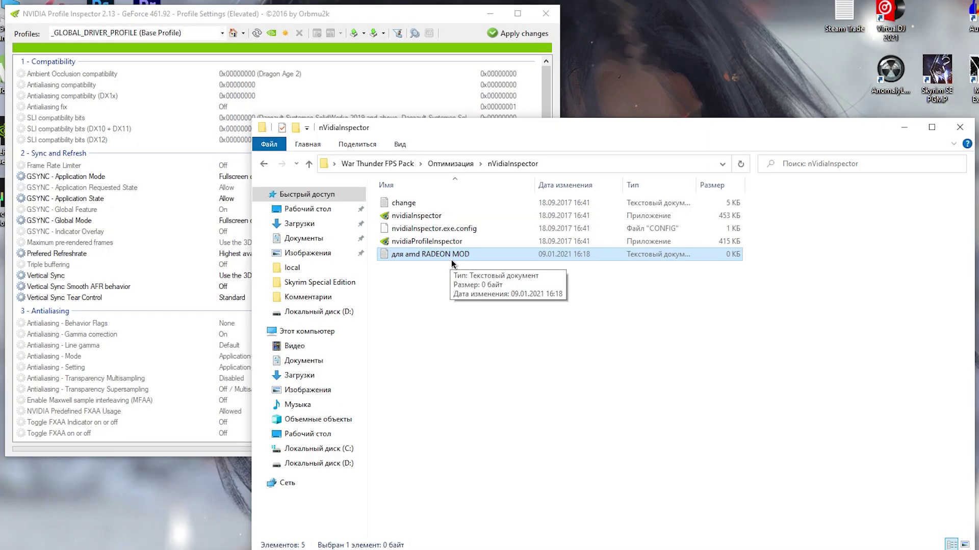
pyautogui.click(228, 218)
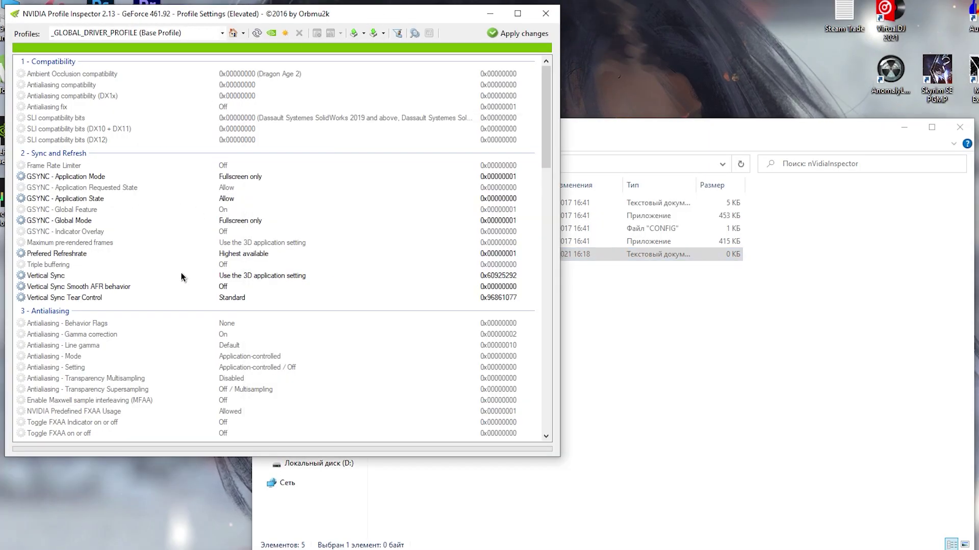
pyautogui.scroll(-3, 100, 371)
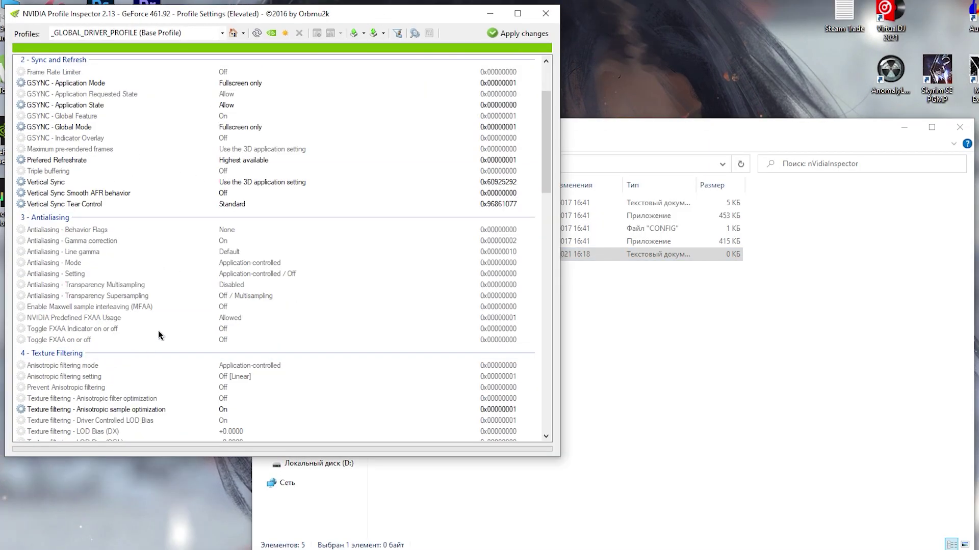
pyautogui.scroll(3, 217, 367)
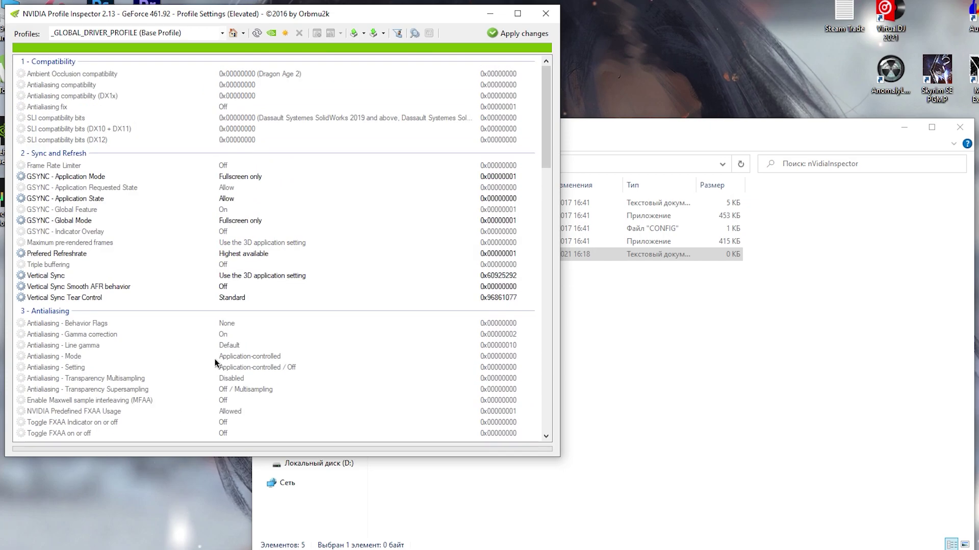
# Step: Find and load the War Thunder driver profile
pyautogui.click(218, 35)
pyautogui.write('war')
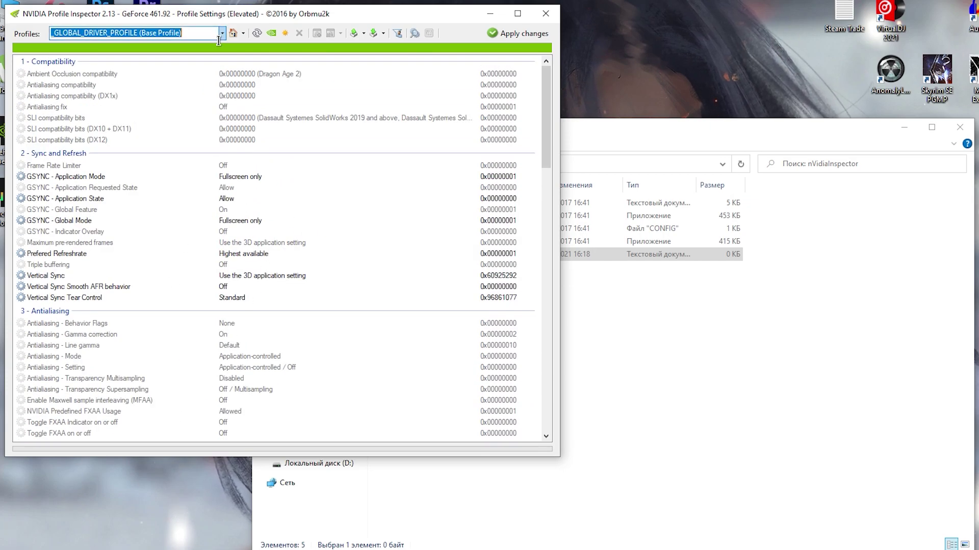
pyautogui.write(' t')
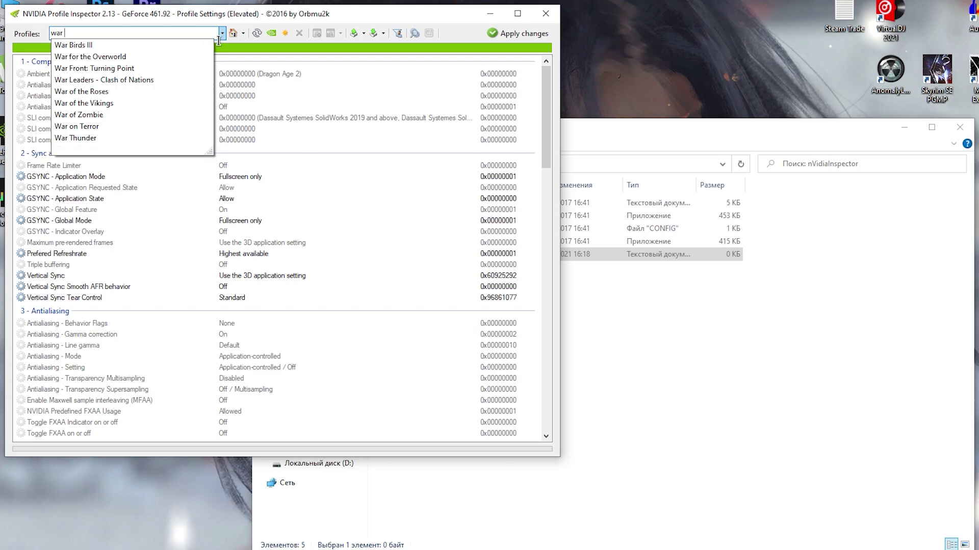
pyautogui.press('Return')
# Step: Set "Antialiasing - Transparency Supersampling" to 0x00000008 AA_MODE_REPLAY_MODE_ALL in the War Thunder profile
pyautogui.moveTo(547, 133); pyautogui.dragTo(554, 182)
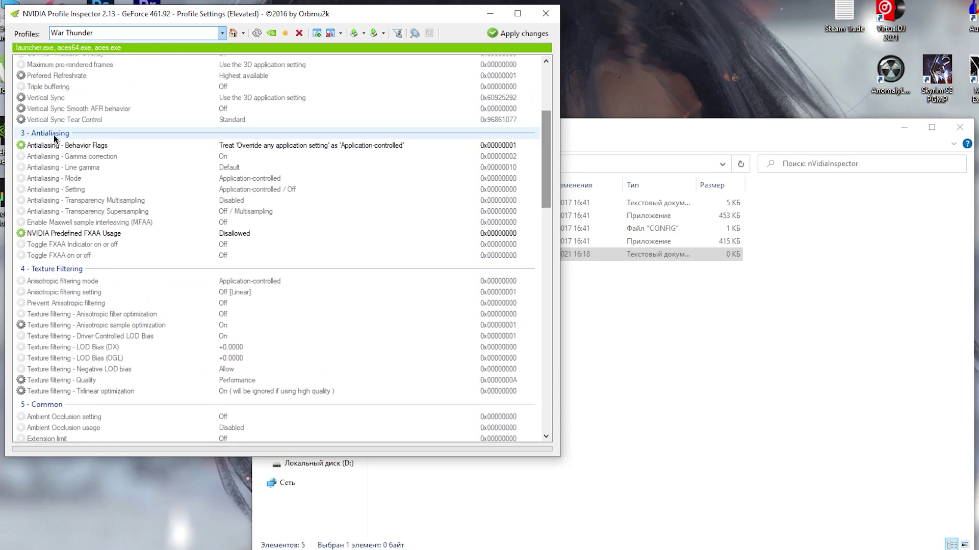
pyautogui.click(69, 216)
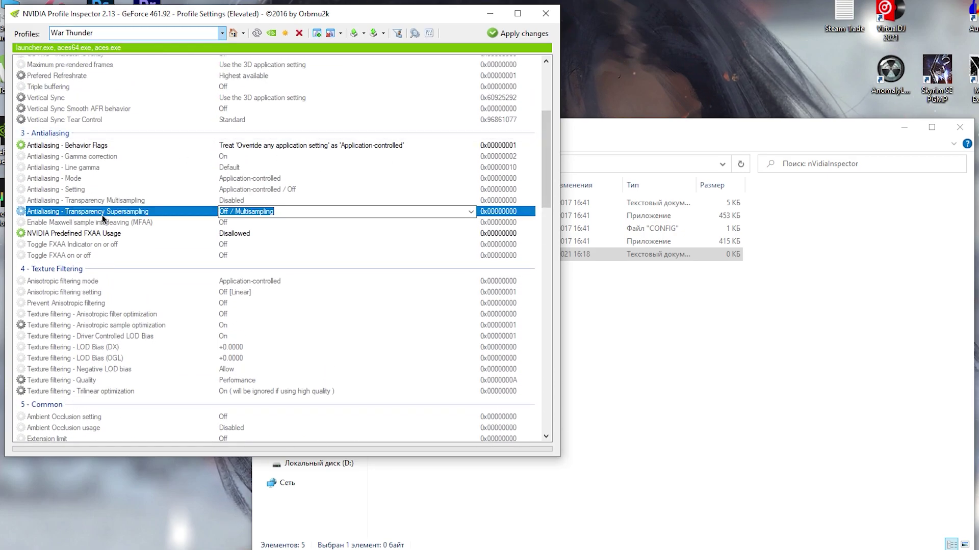
pyautogui.click(470, 213)
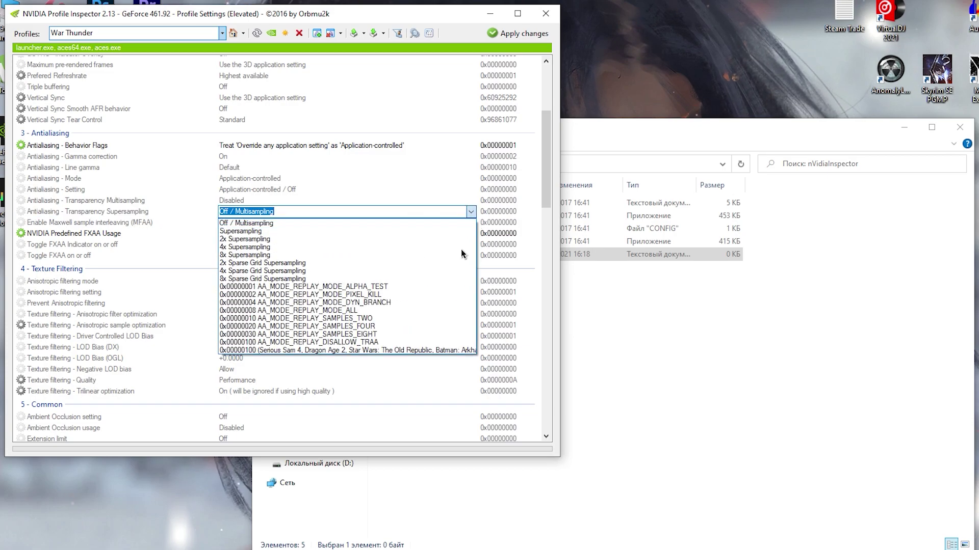
pyautogui.click(310, 310)
# Step: Set "Texture filtering - Quality" to High performance
pyautogui.moveTo(546, 188); pyautogui.dragTo(546, 229)
pyautogui.click(263, 218)
pyautogui.click(264, 218)
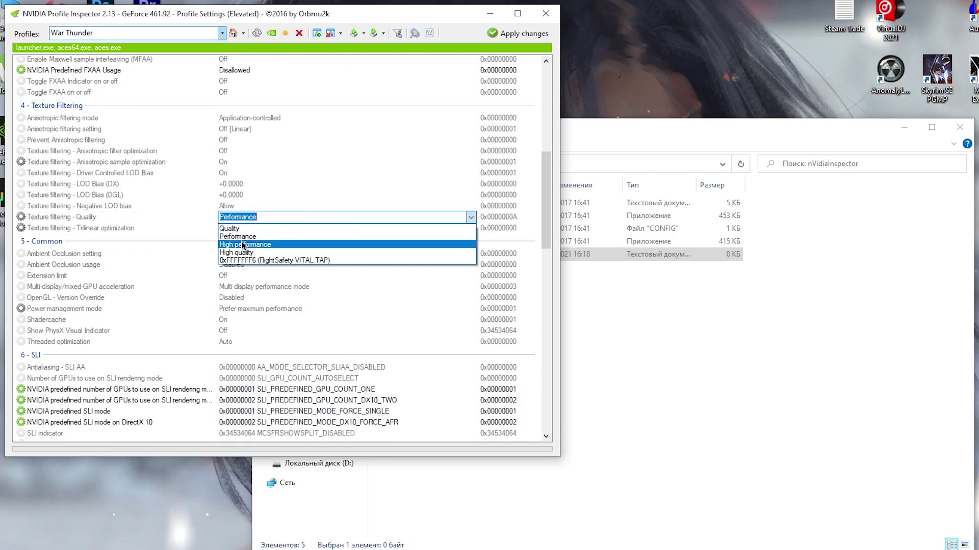
pyautogui.click(239, 244)
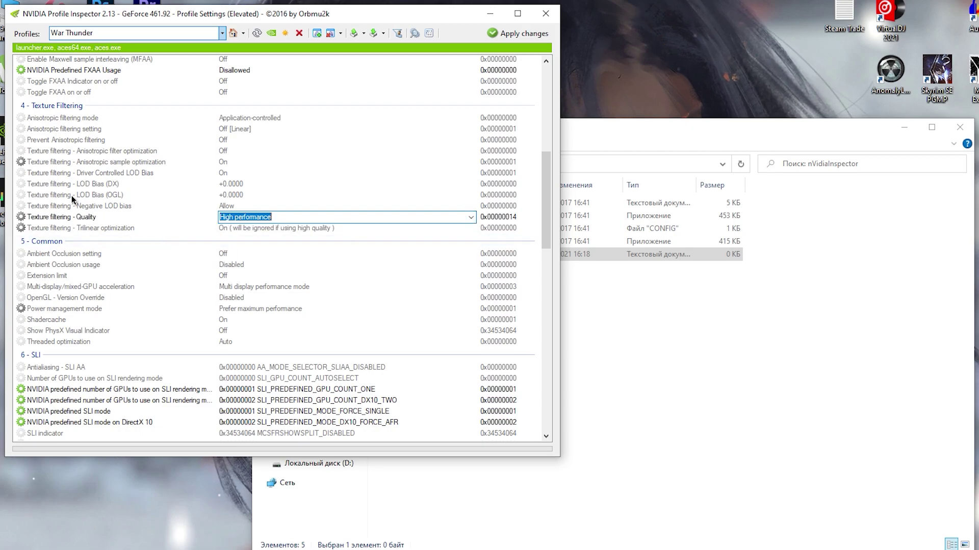
# Step: Set both "Texture filtering - LOD Bias (DX)" and "Texture filtering - LOD Bias (OGL)" to +1.2500
pyautogui.click(503, 185)
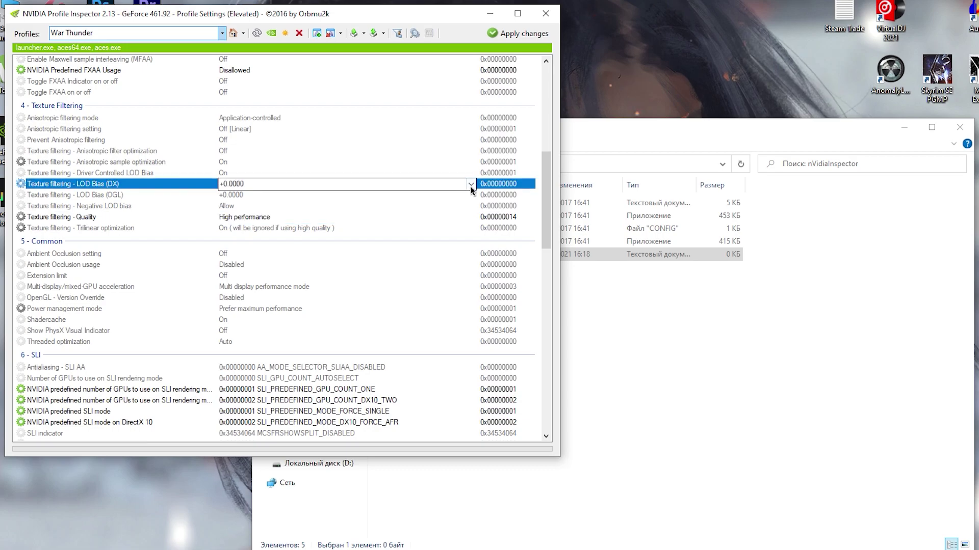
pyautogui.click(470, 185)
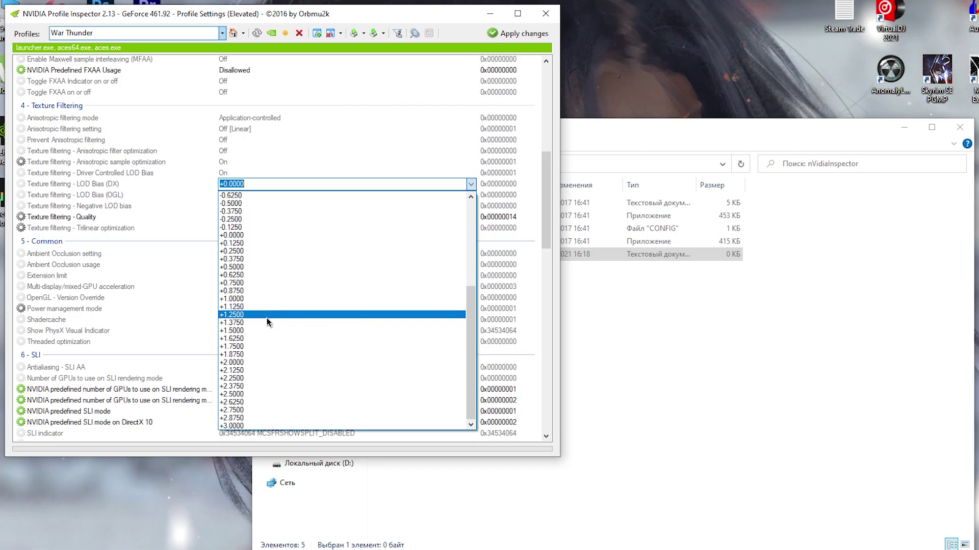
pyautogui.click(249, 315)
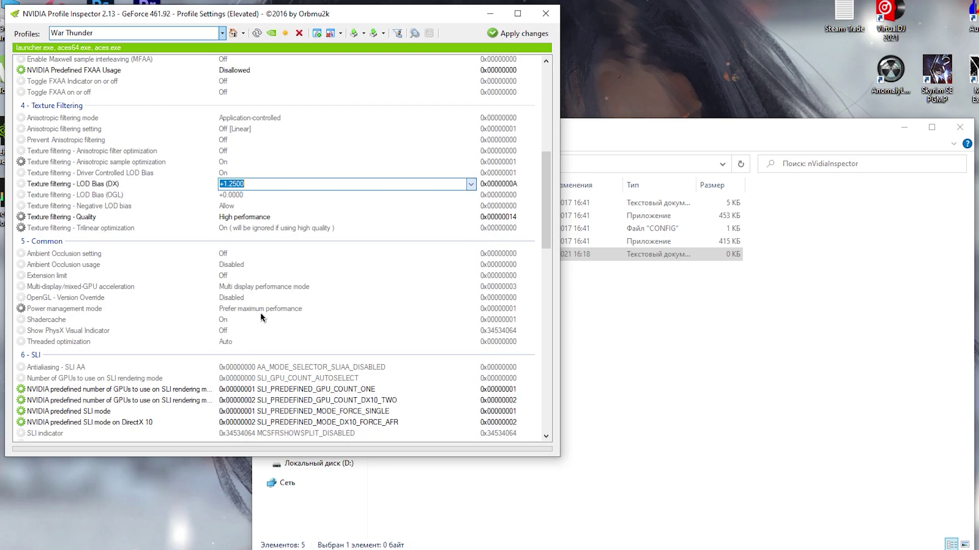
pyautogui.click(235, 196)
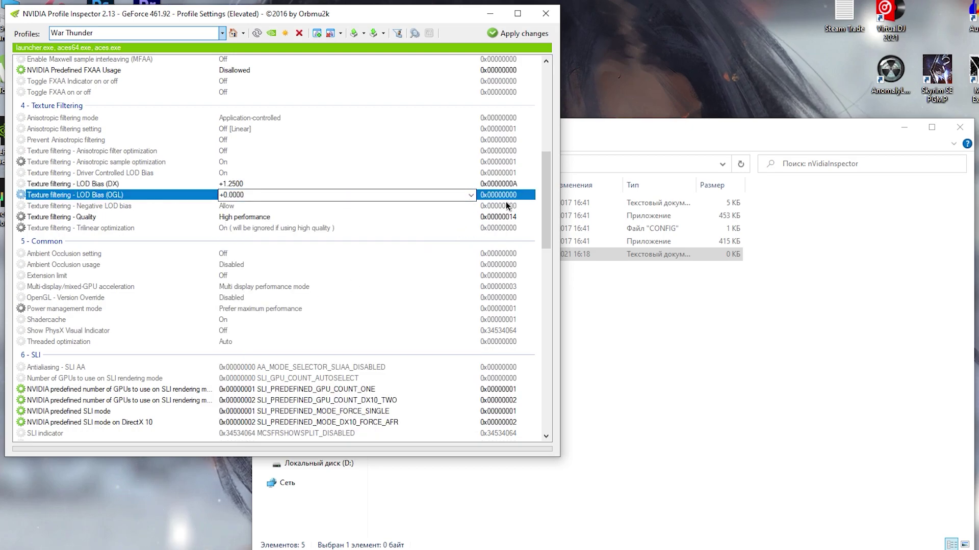
pyautogui.click(471, 195)
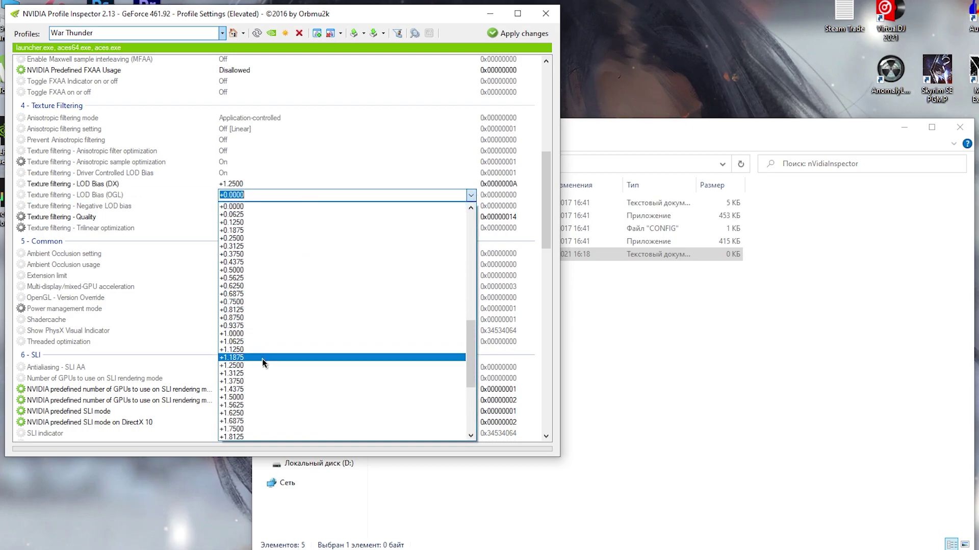
pyautogui.click(253, 368)
# Step: Set "Ambient Occlusion setting" to Performance and apply the War Thunder profile changes
pyautogui.scroll(-1, 546, 249)
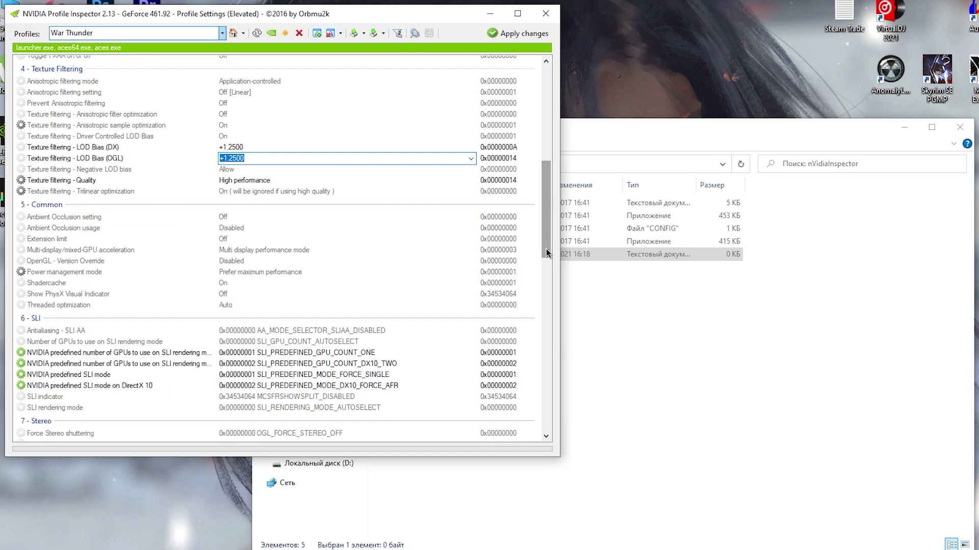
pyautogui.moveTo(543, 212); pyautogui.dragTo(546, 231)
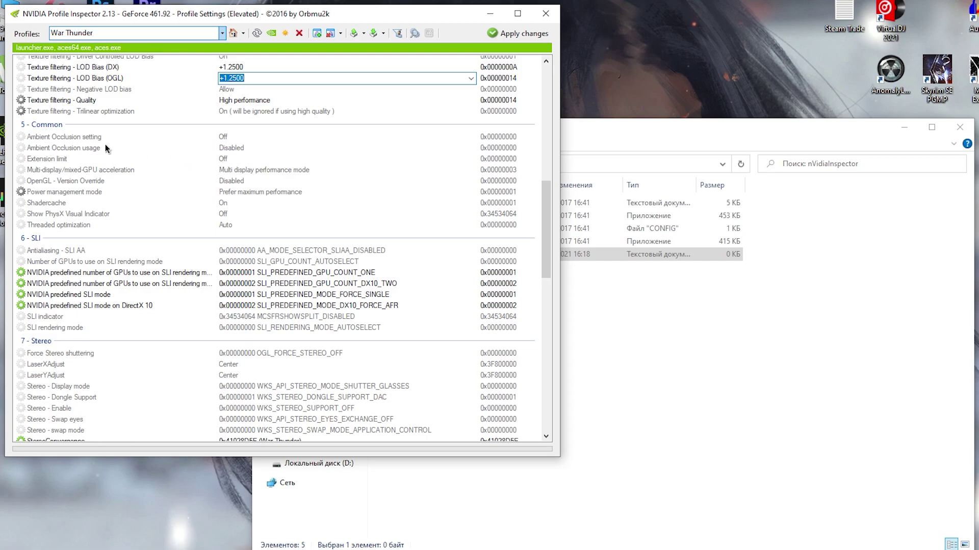
pyautogui.click(277, 137)
pyautogui.click(474, 137)
pyautogui.click(258, 158)
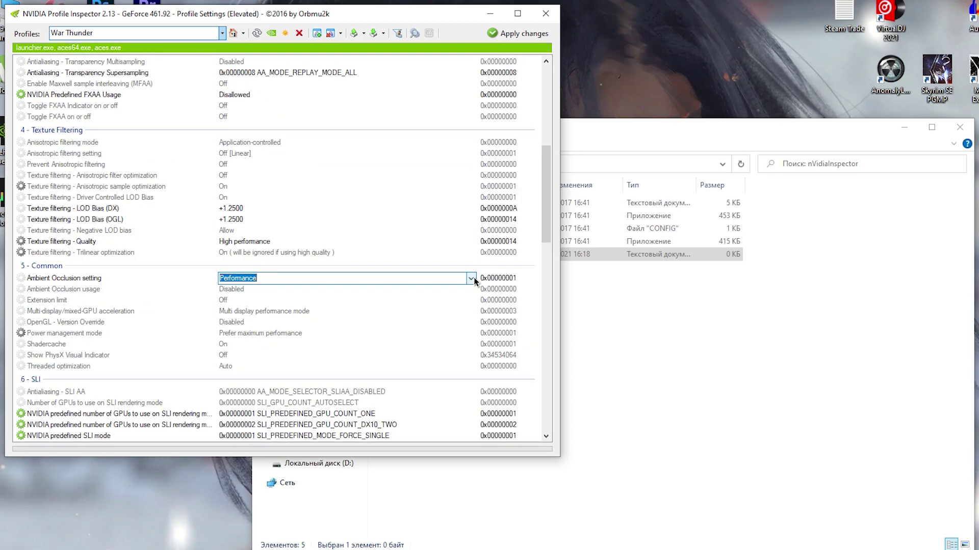
pyautogui.click(509, 33)
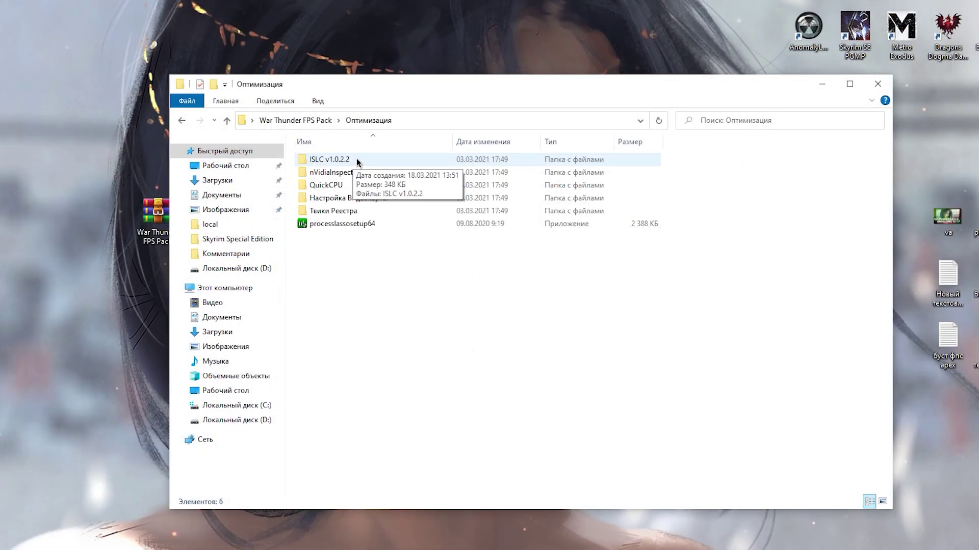
# Step: Extract the ISLC v1.0.2.2 self-extracting archive from its folder in the pack to D:\Новая папка
pyautogui.doubleClick(360, 160)
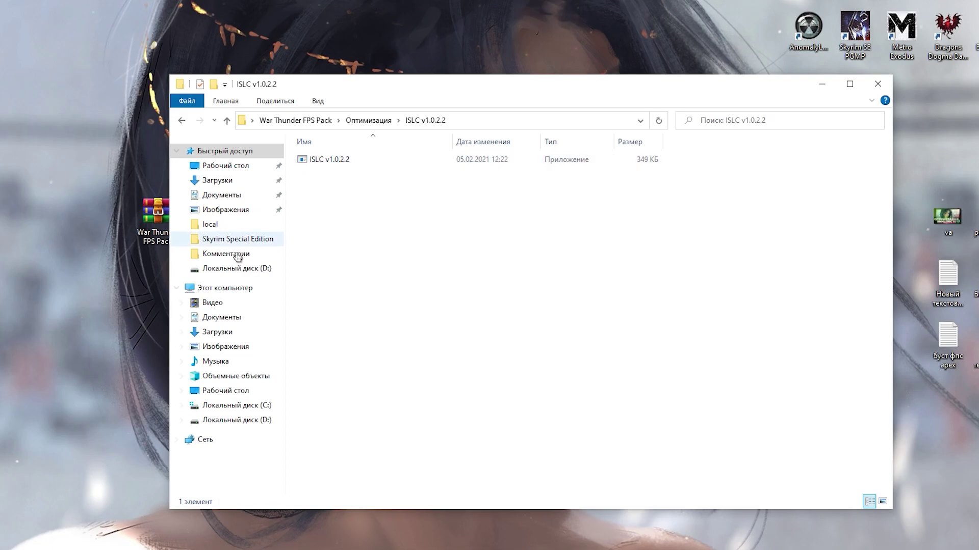
pyautogui.rightClick(373, 164)
pyautogui.click(403, 173)
pyautogui.click(591, 258)
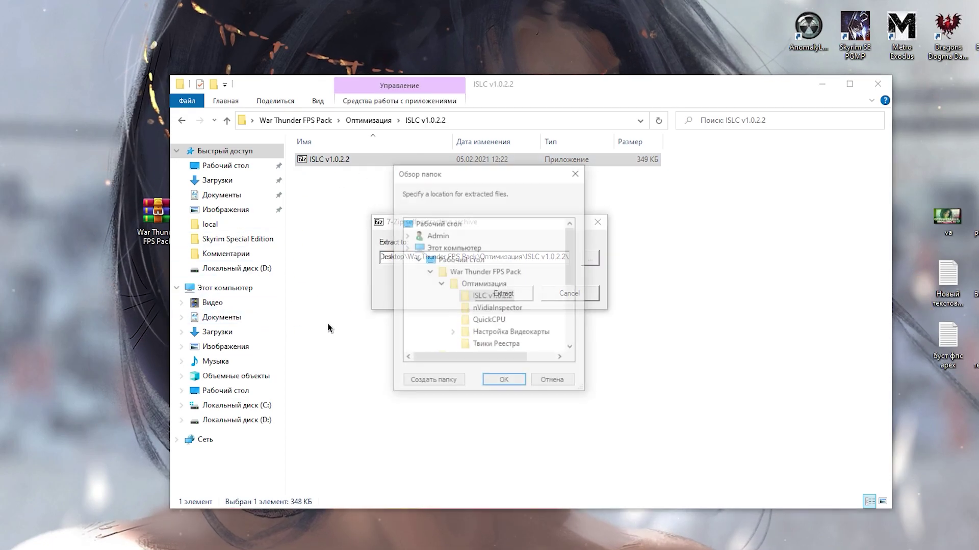
pyautogui.click(439, 384)
pyautogui.click(504, 382)
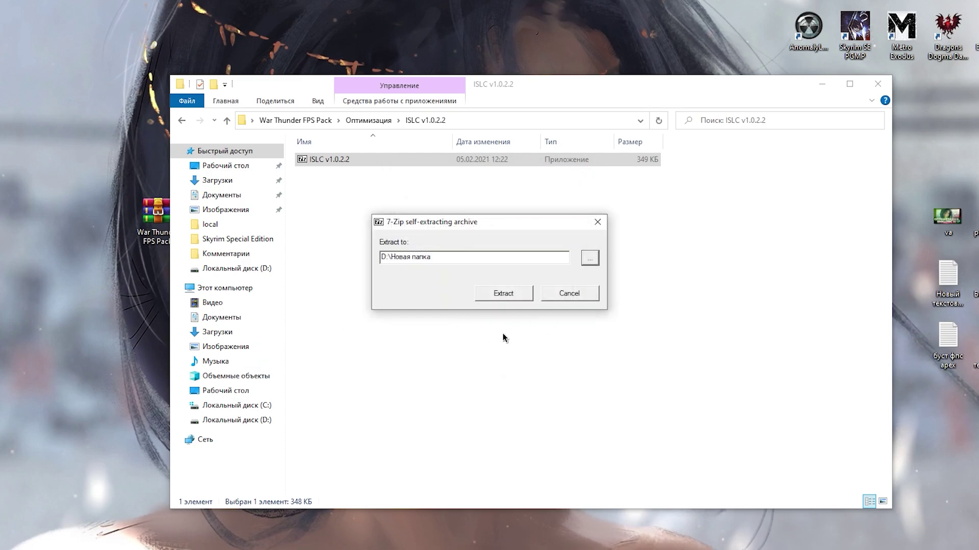
pyautogui.click(504, 294)
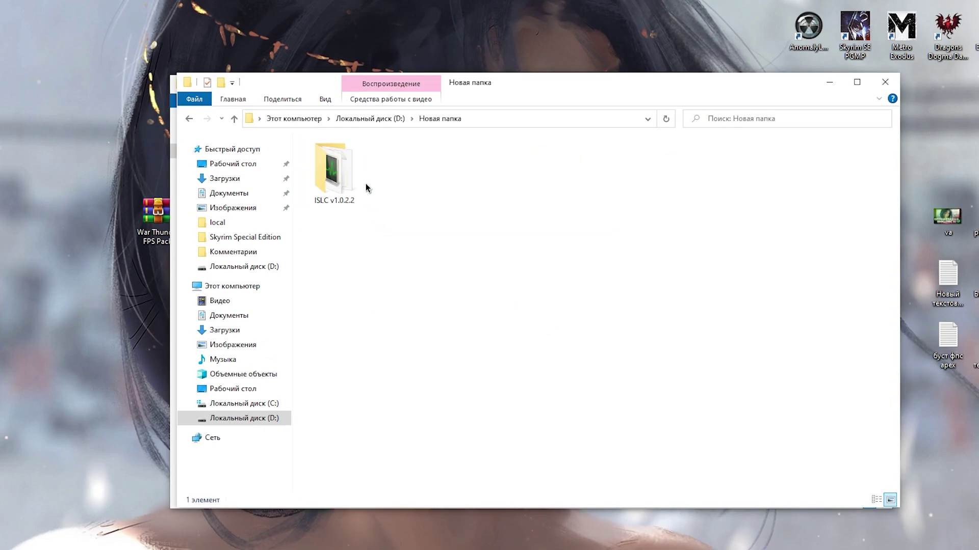
# Step: Run Intelligent standby list cleaner ISLC as administrator from the extracted ISLC v1.0.2.2 folder and allow it to make changes
pyautogui.doubleClick(338, 168)
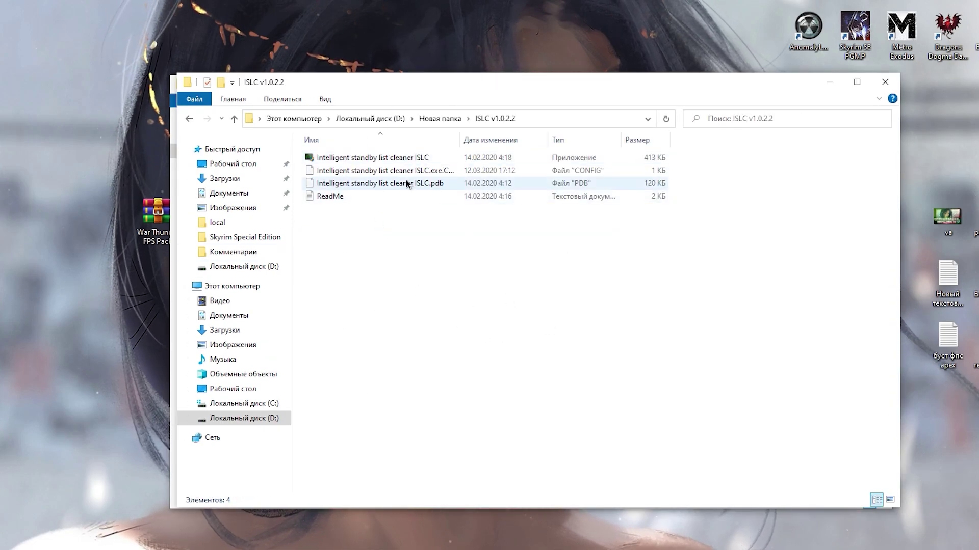
pyautogui.click(397, 161)
pyautogui.rightClick(396, 160)
pyautogui.click(421, 170)
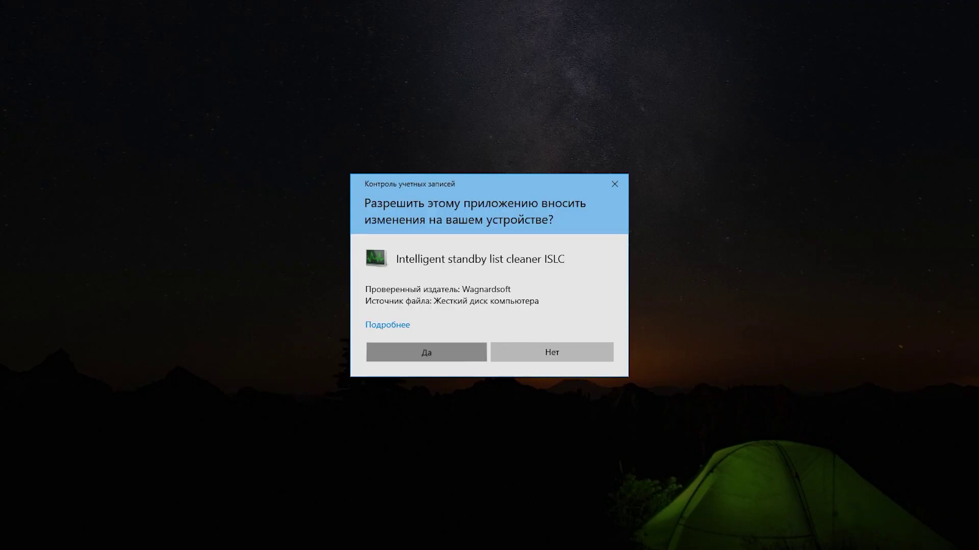
pyautogui.click(426, 349)
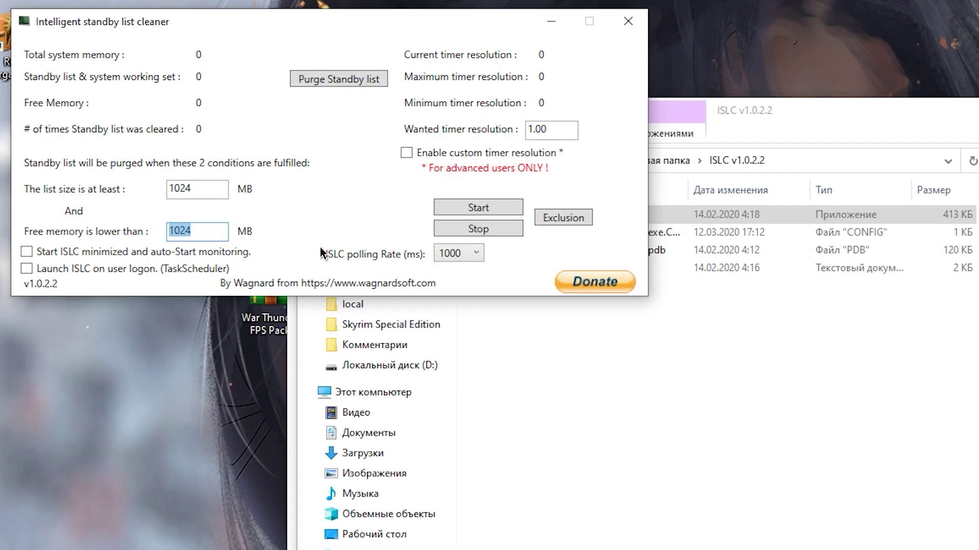
# Step: Configure ISLC with a free memory threshold of 4000 MB, a wanted timer resolution of 0.50 and a different polling rate
pyautogui.write('4000')
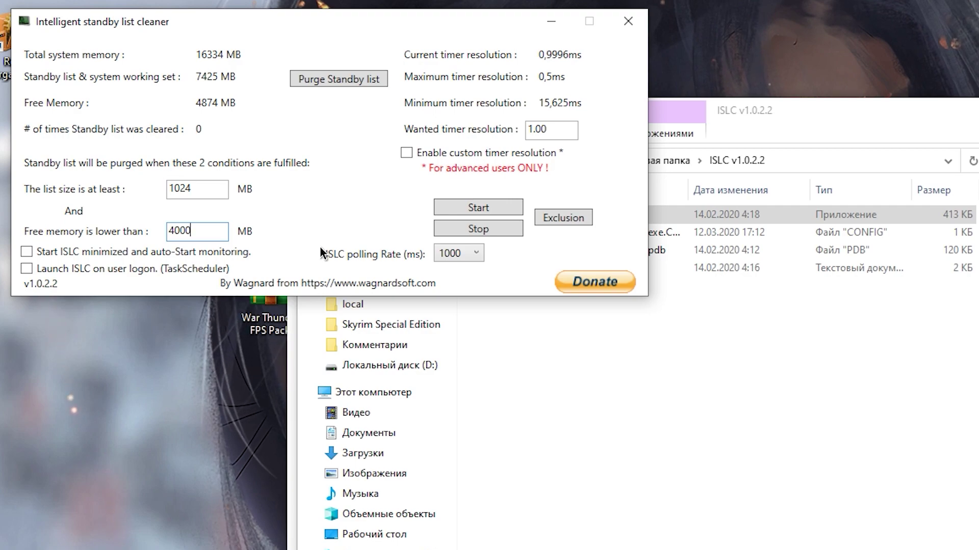
pyautogui.doubleClick(543, 130)
pyautogui.press('BackSpace')
pyautogui.write('0.50')
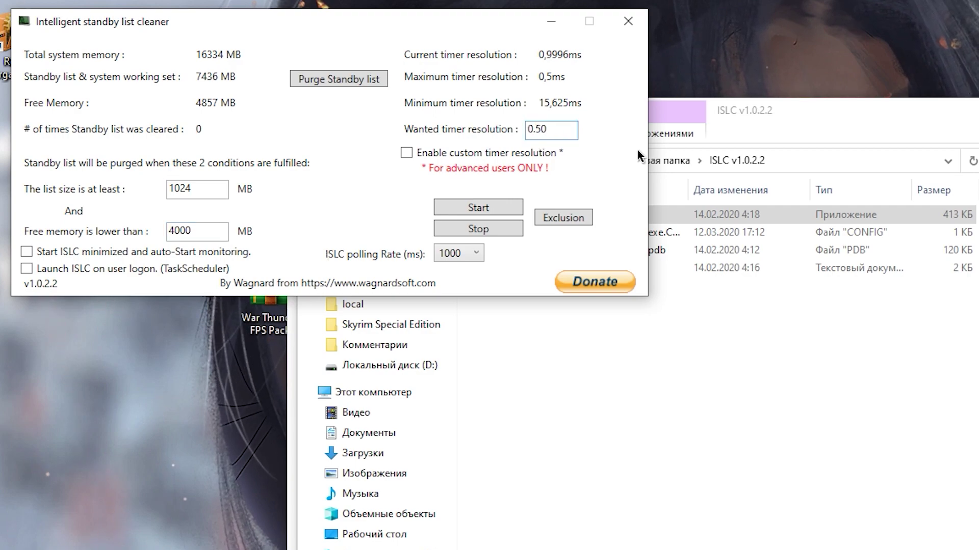
pyautogui.click(449, 252)
pyautogui.click(458, 290)
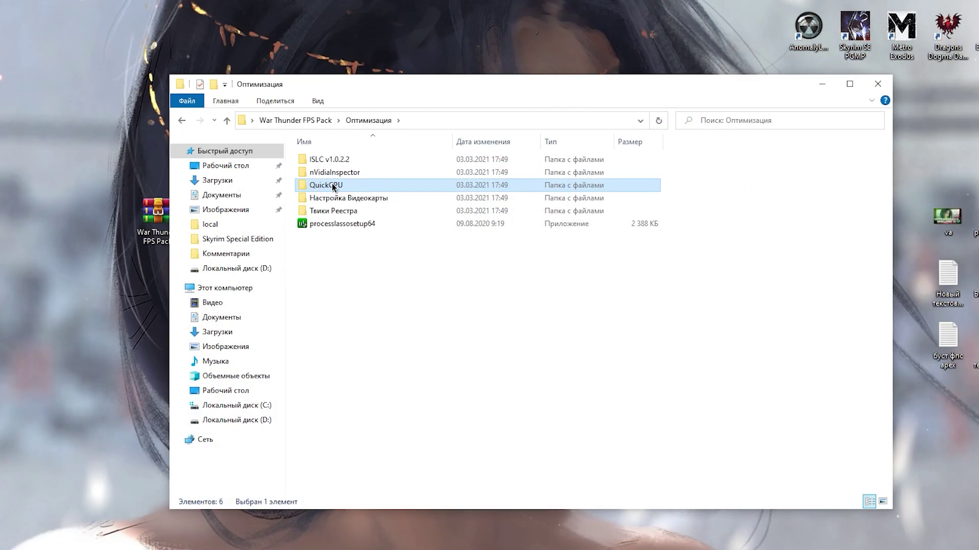
# Step: Start installing QuickCpuSetup-3.3.4.0-x64 from the QuickCPU folder of the pack
pyautogui.doubleClick(332, 187)
pyautogui.moveTo(370, 277); pyautogui.dragTo(396, 153)
pyautogui.click(332, 198)
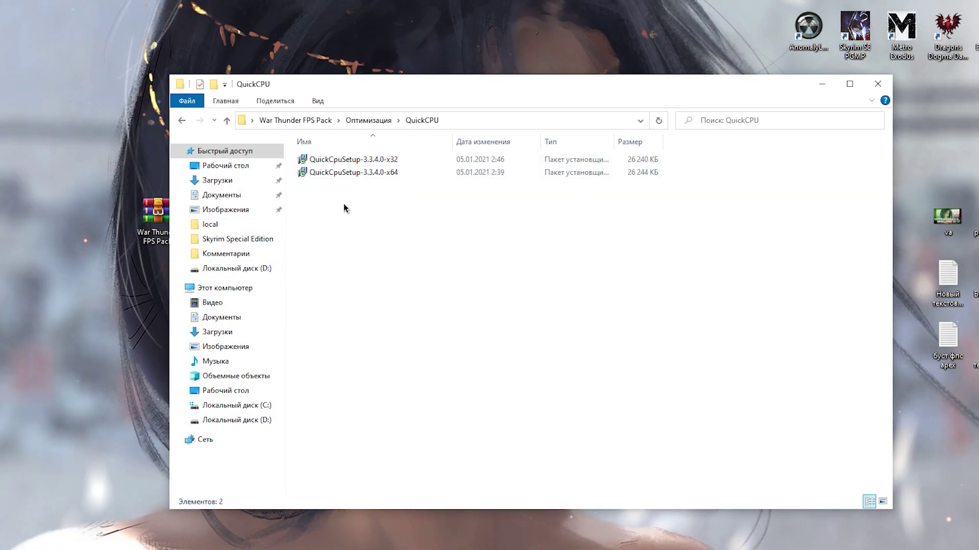
pyautogui.click(352, 162)
pyautogui.click(356, 169)
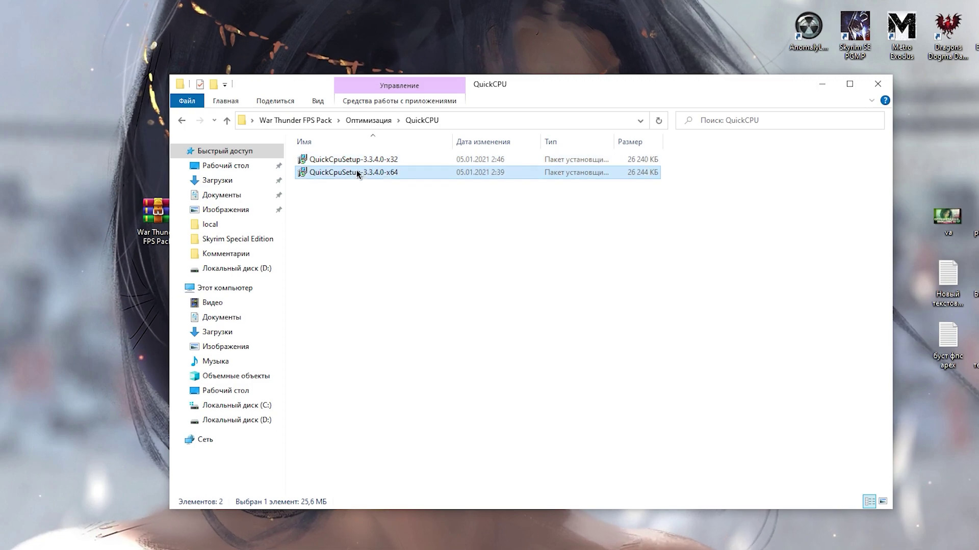
pyautogui.rightClick(397, 174)
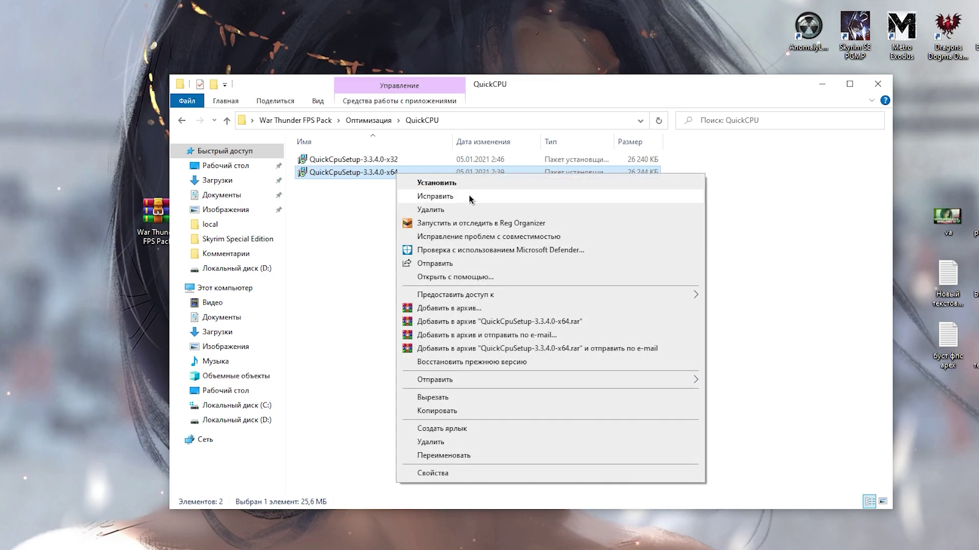
pyautogui.click(428, 178)
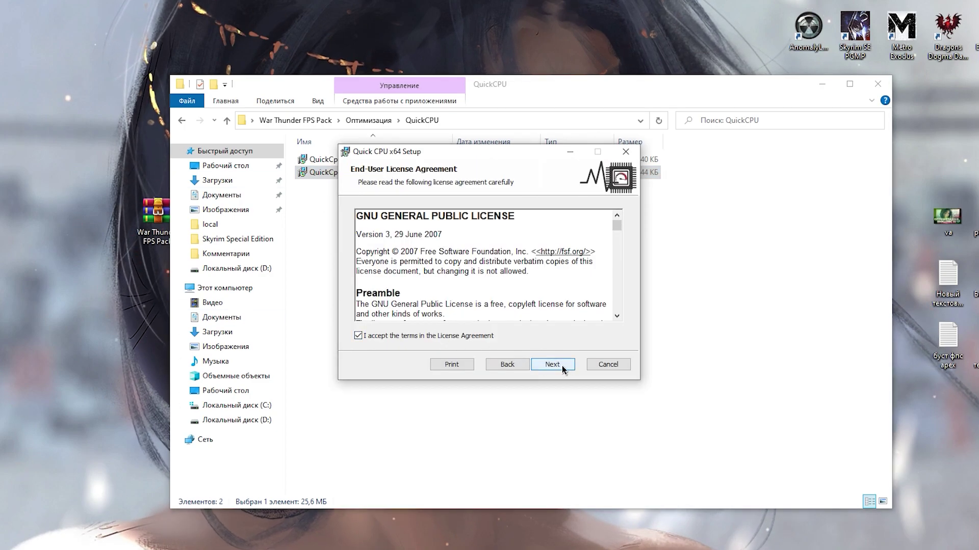
# Step: Accept the license agreement and complete the Quick CPU x64 setup
pyautogui.click(559, 365)
pyautogui.click(559, 365)
pyautogui.click(559, 365)
pyautogui.click(429, 354)
pyautogui.click(552, 364)
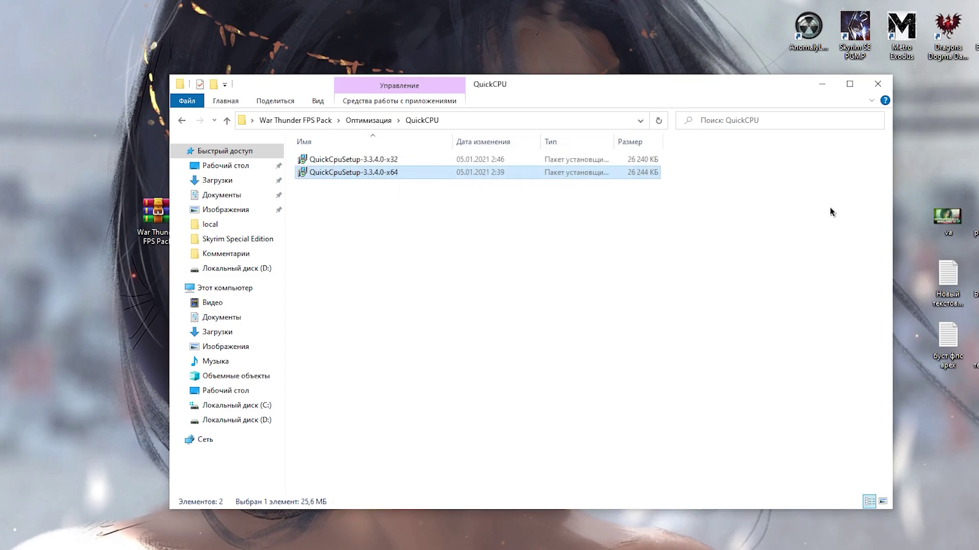
# Step: Launch processlassosetup64 as administrator from the Оптимизация folder and proceed to its license agreement
pyautogui.hotkey('alt', 'Up')
pyautogui.click(468, 224)
pyautogui.rightClick(468, 224)
pyautogui.click(523, 234)
pyautogui.click(400, 352)
pyautogui.click(486, 296)
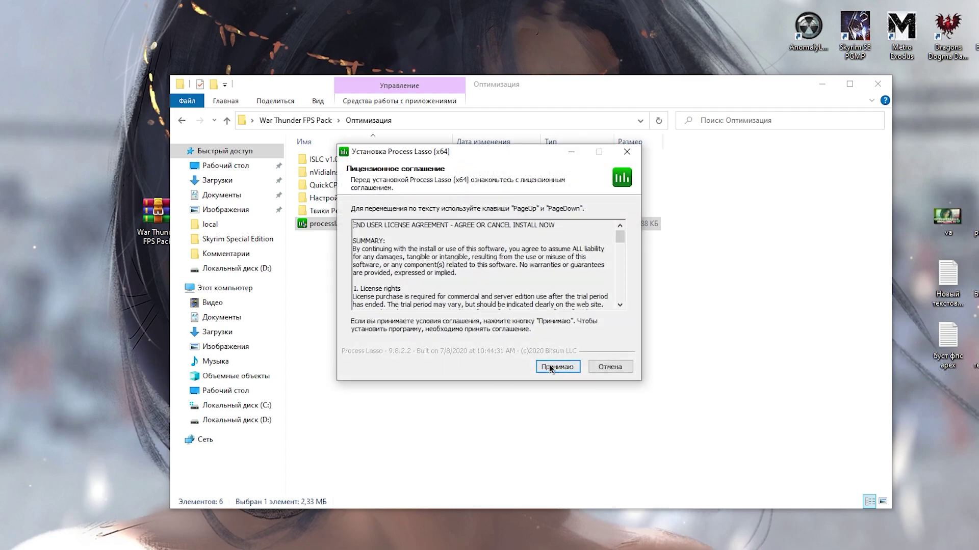
# Step: Accept the Process Lasso license and install the program to C:\Program Files\Process Lasso
pyautogui.click(551, 368)
pyautogui.click(563, 371)
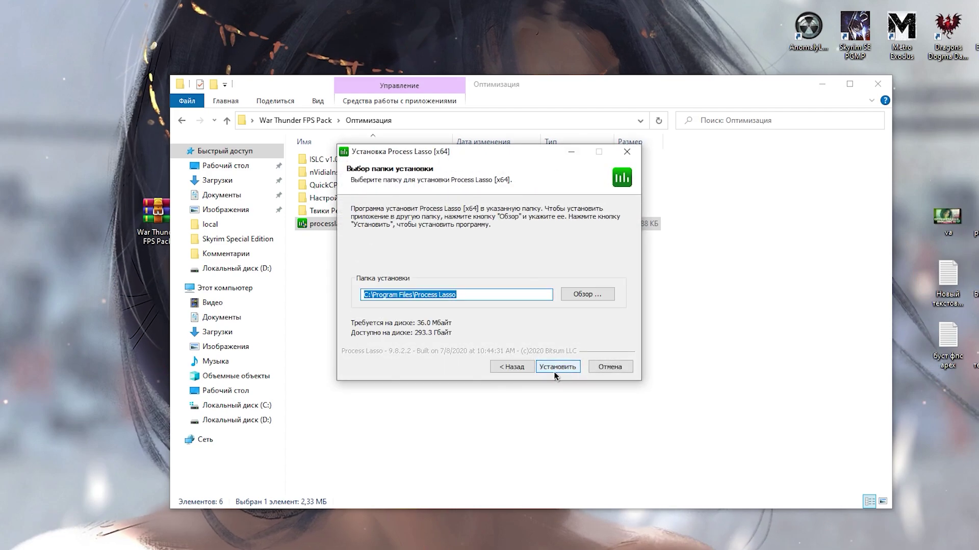
pyautogui.click(553, 372)
pyautogui.click(594, 412)
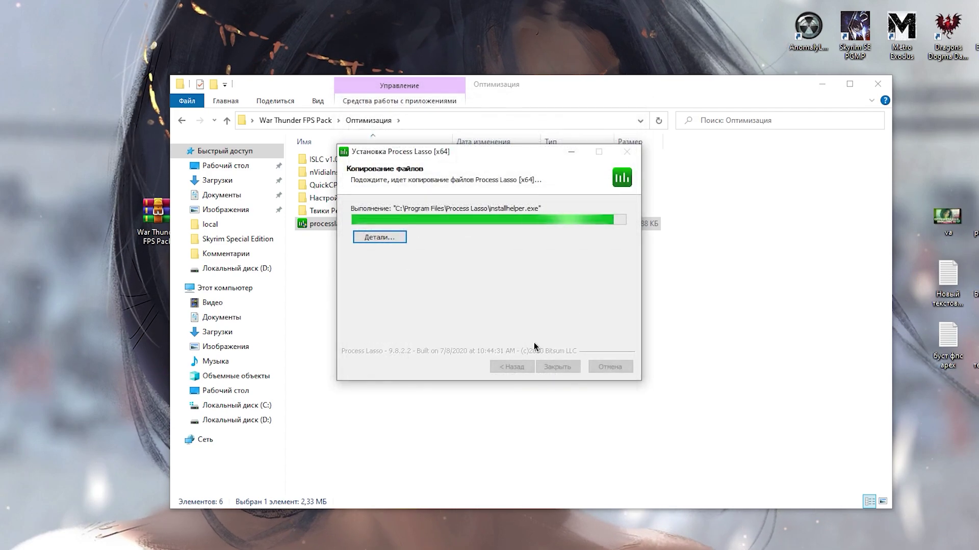
pyautogui.click(611, 403)
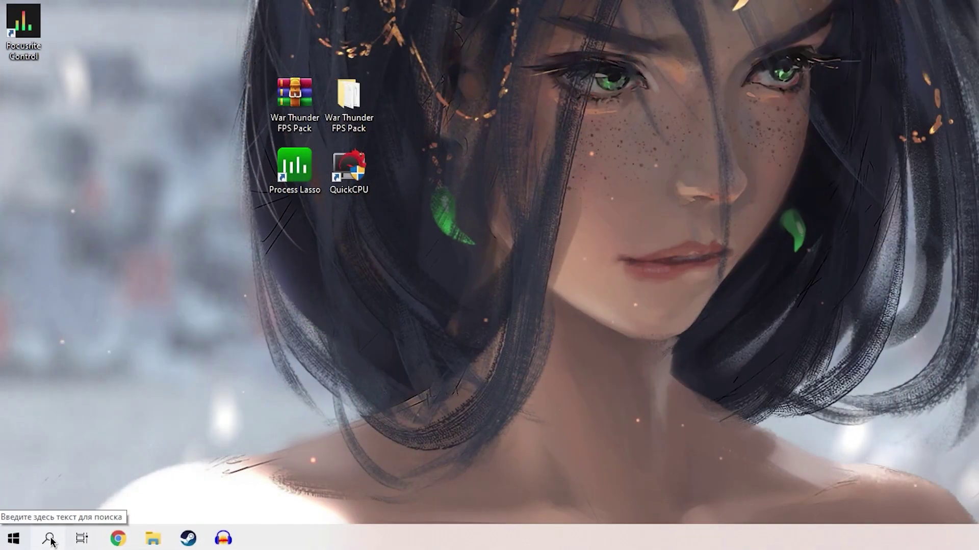
# Step: Find the Windows Control Panel through search and open its Электропитание settings
pyautogui.click(49, 538)
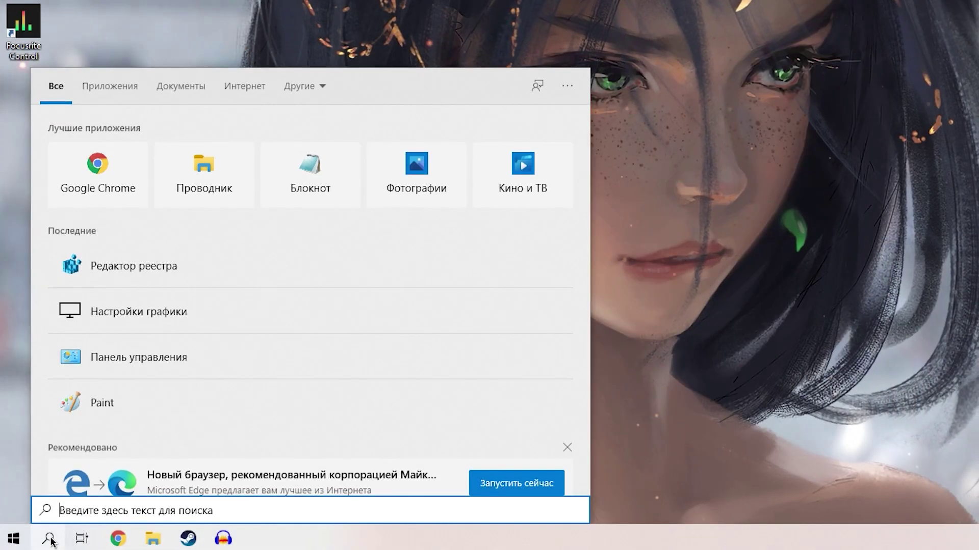
pyautogui.write('панел')
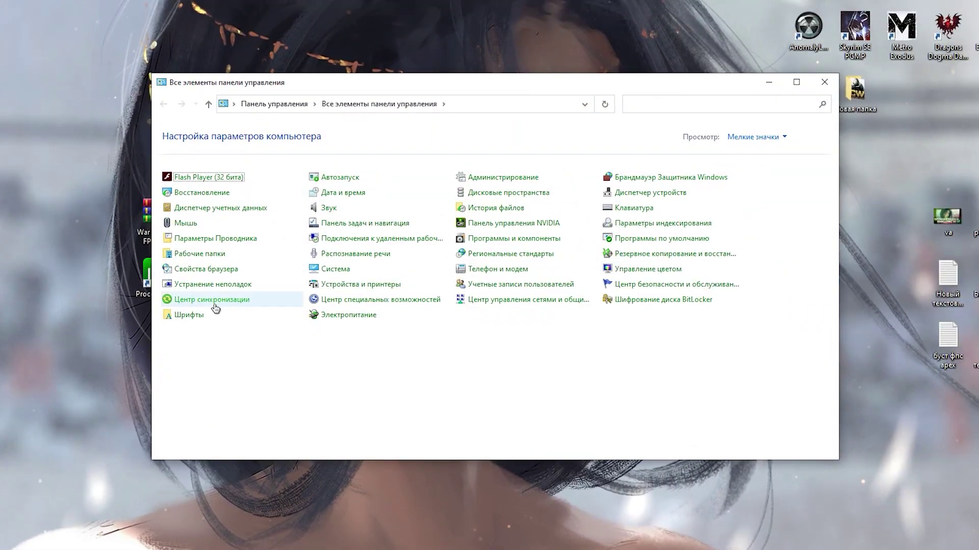
pyautogui.click(376, 322)
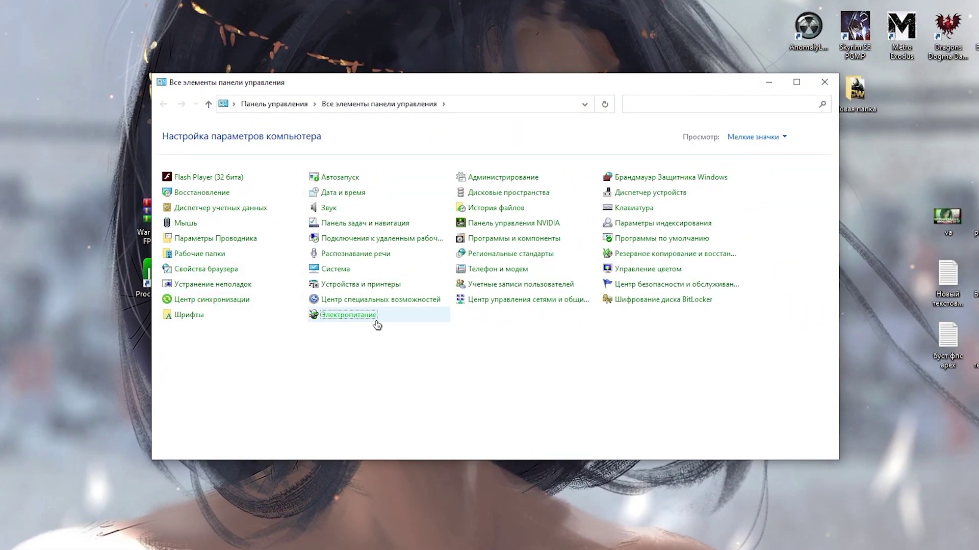
pyautogui.scroll(-2, 286, 344)
pyautogui.click(336, 354)
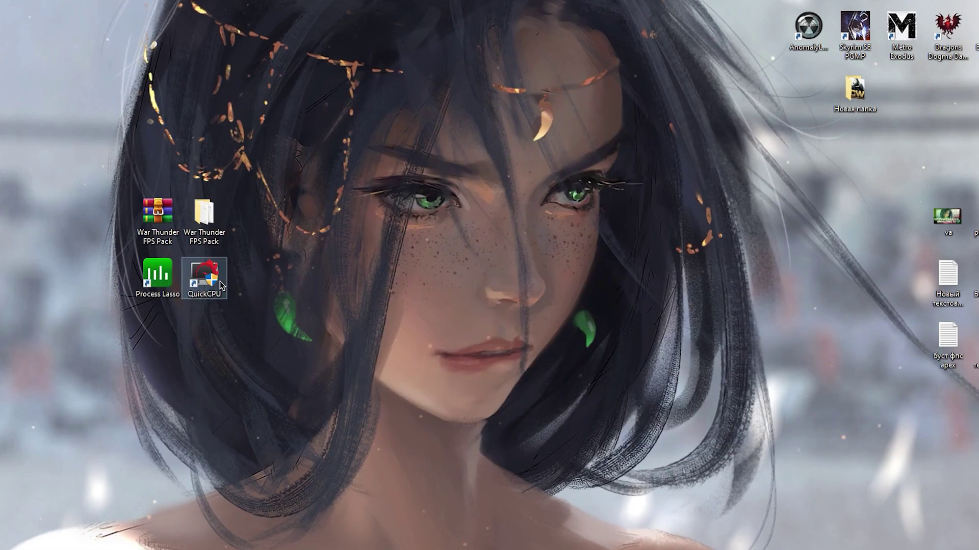
# Step: Launch QuickCPU with permission to make changes, choose the AMD Ryzen™ High Performance system power plan and apply it
pyautogui.doubleClick(216, 280)
pyautogui.click(455, 351)
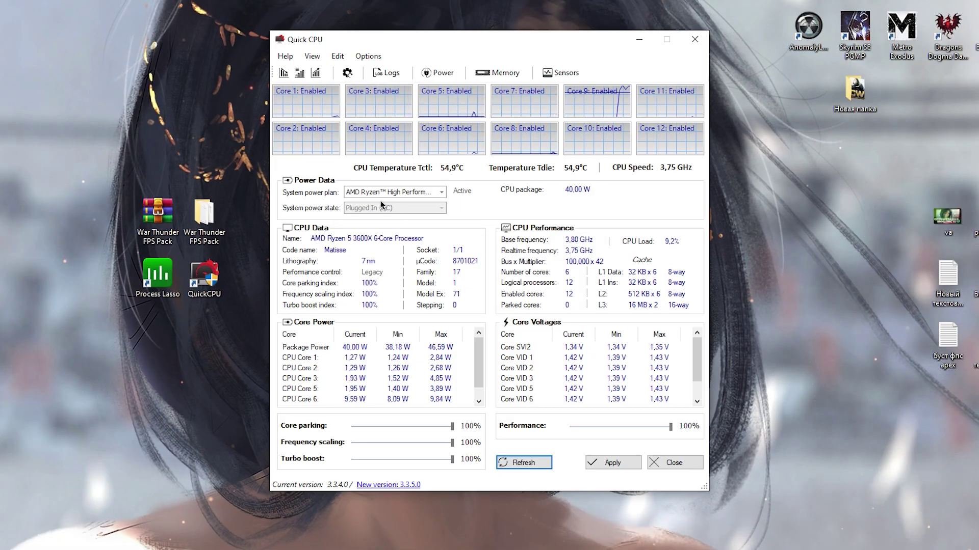
pyautogui.click(415, 191)
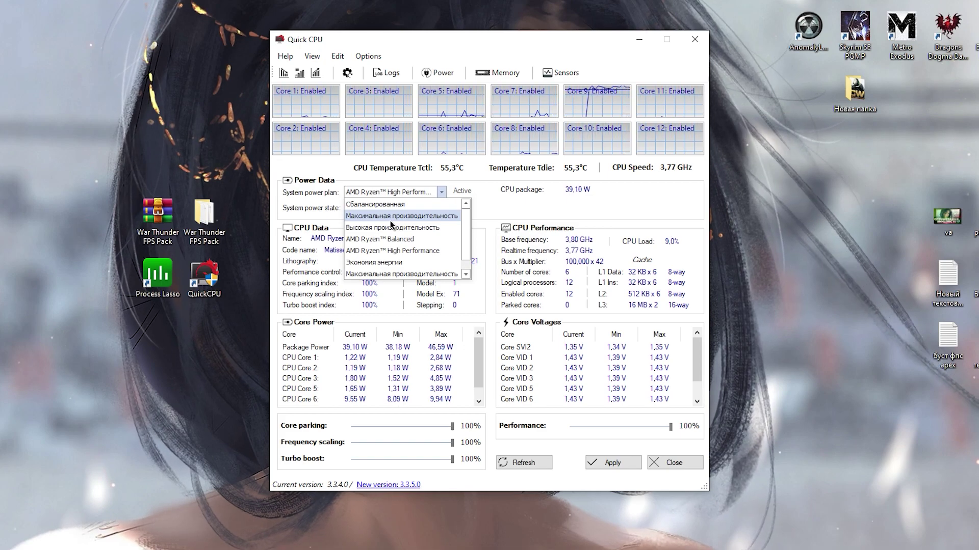
pyautogui.click(390, 220)
pyautogui.click(421, 194)
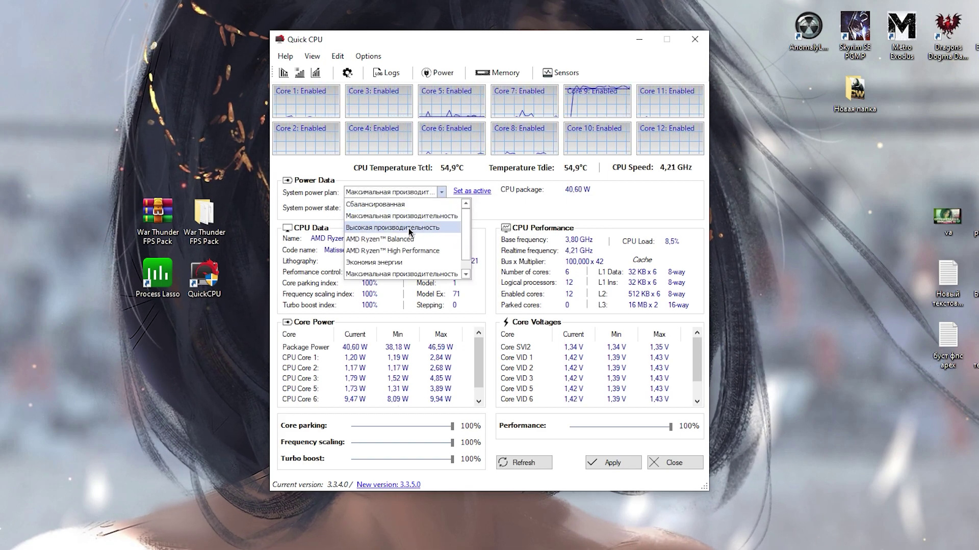
pyautogui.click(408, 228)
pyautogui.click(384, 192)
pyautogui.click(386, 240)
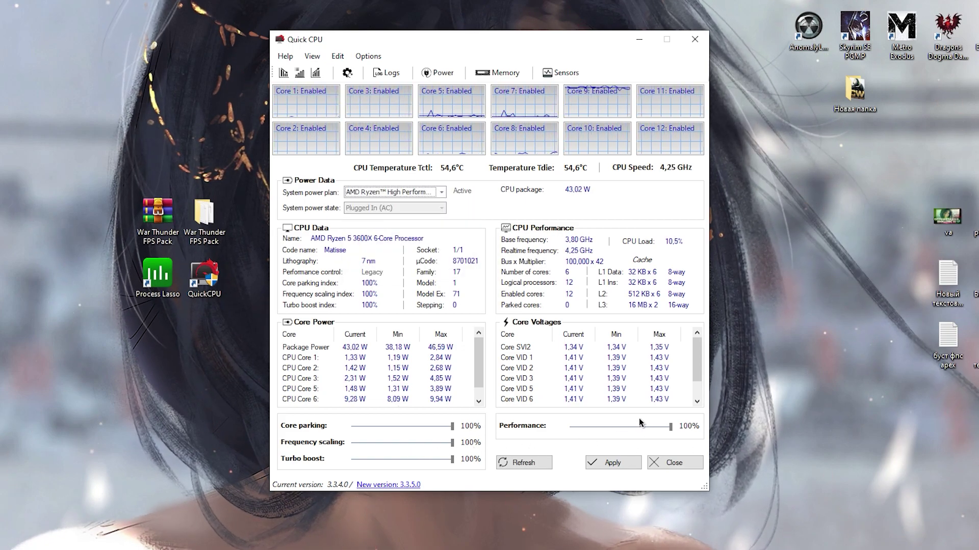
pyautogui.click(616, 463)
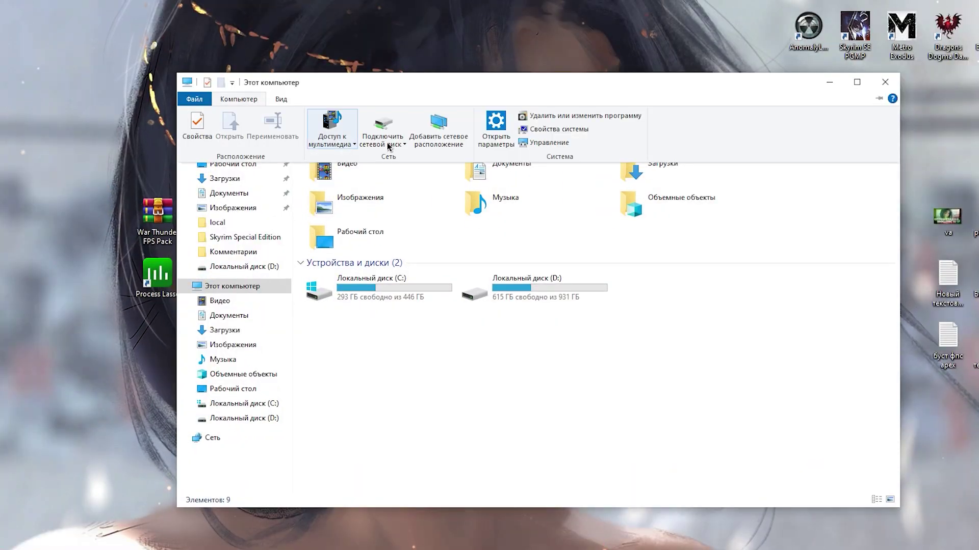
# Step: Set Windows visual effects to best performance with only Сглаживание неровностей экранных шрифтов enabled, and open the advanced performance options
pyautogui.click(566, 129)
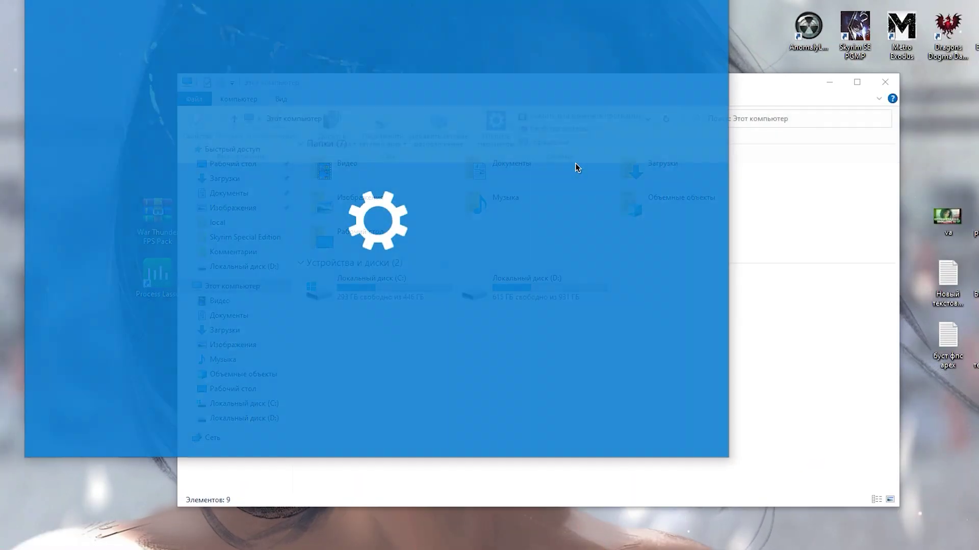
pyautogui.click(720, 222)
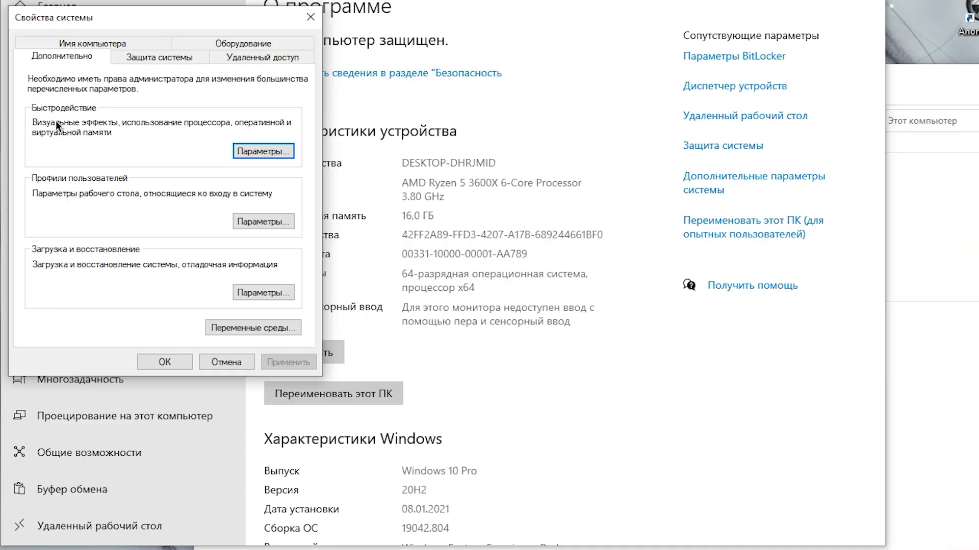
pyautogui.click(263, 151)
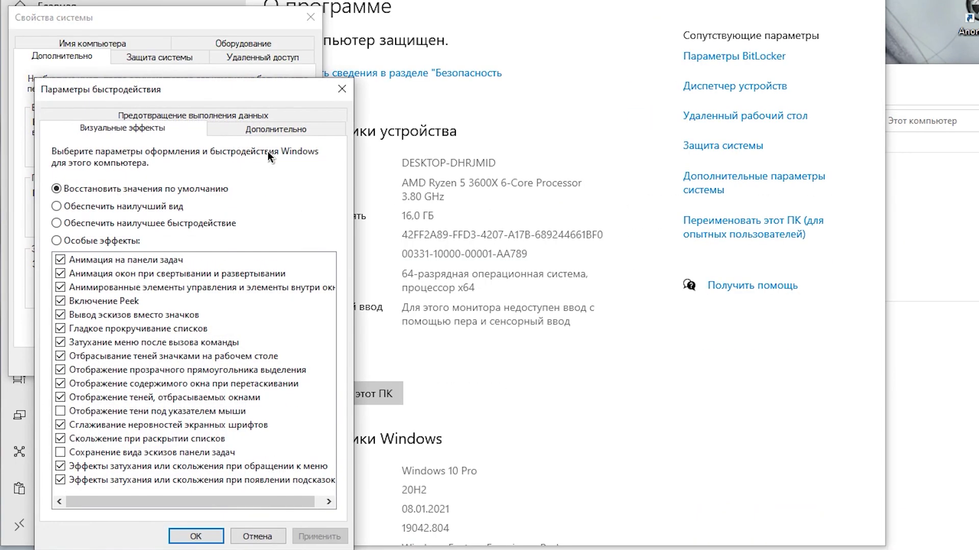
pyautogui.click(76, 223)
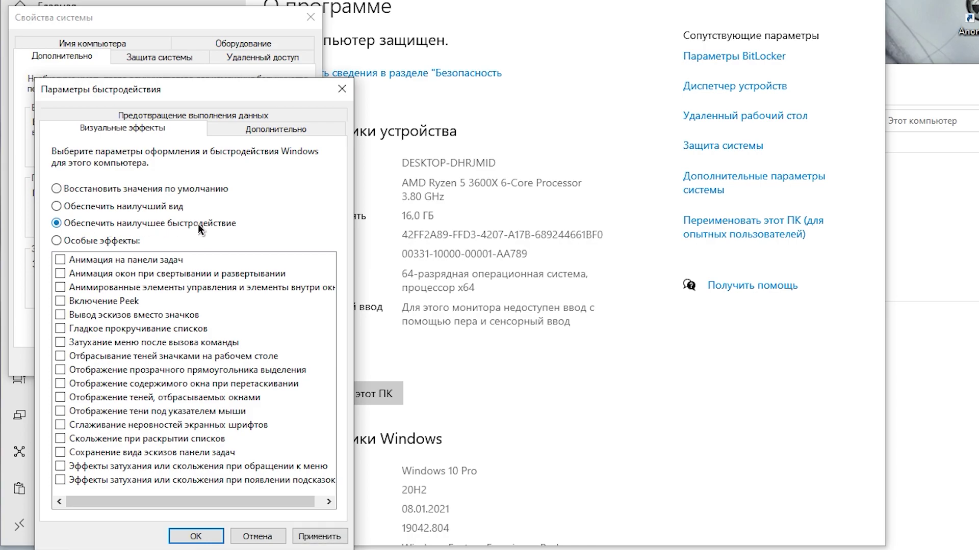
pyautogui.click(63, 424)
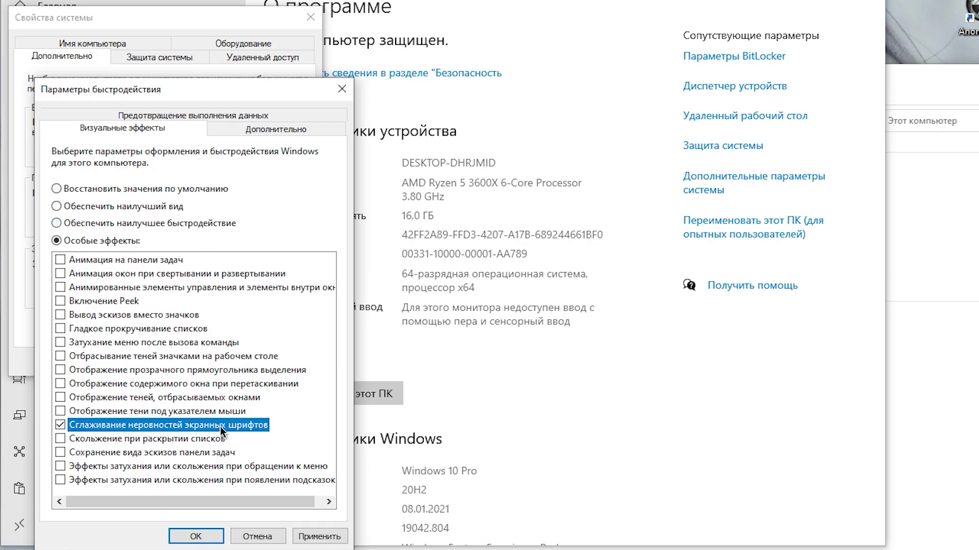
pyautogui.click(260, 130)
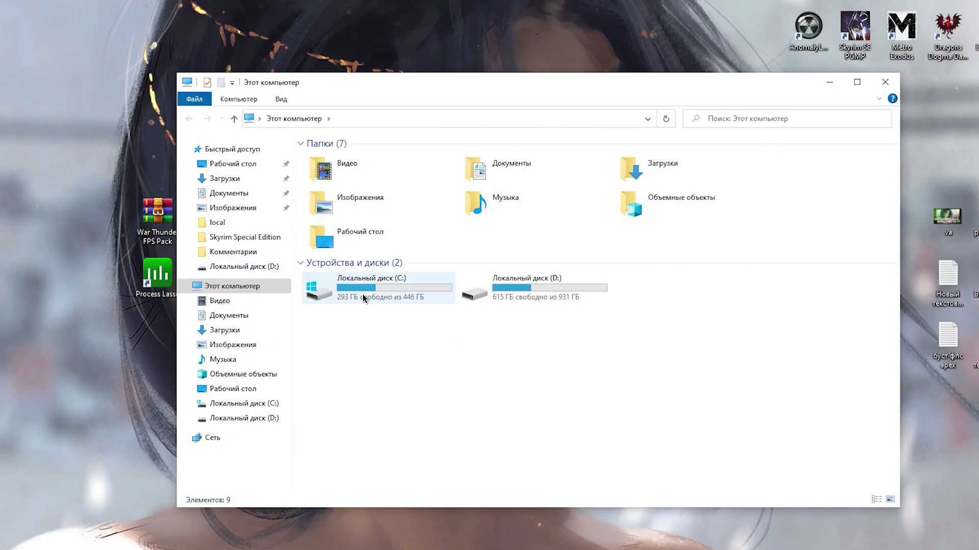
# Step: Open the temporary files folder C:\Пользователи\Admin\AppData\Local\Temp
pyautogui.doubleClick(362, 293)
pyautogui.click(363, 235)
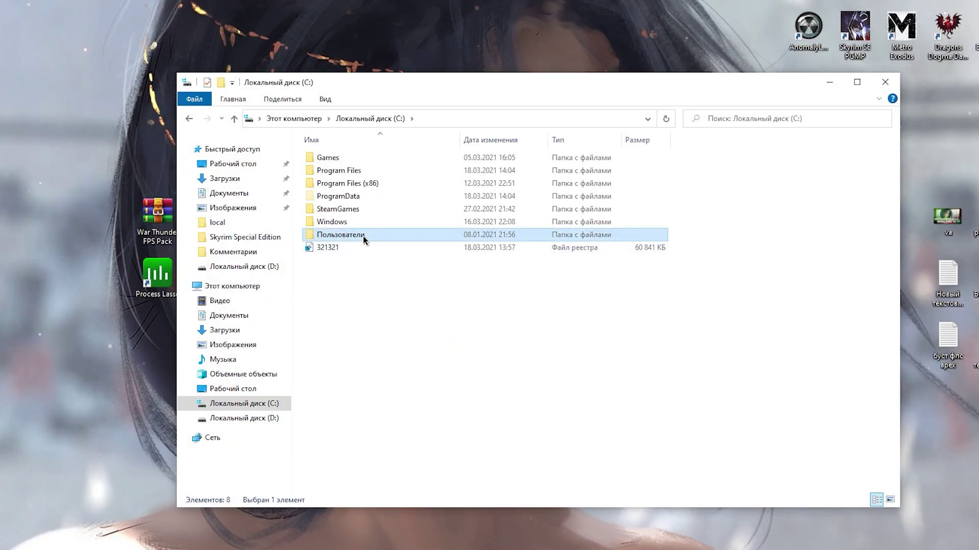
pyautogui.doubleClick(363, 237)
pyautogui.doubleClick(357, 156)
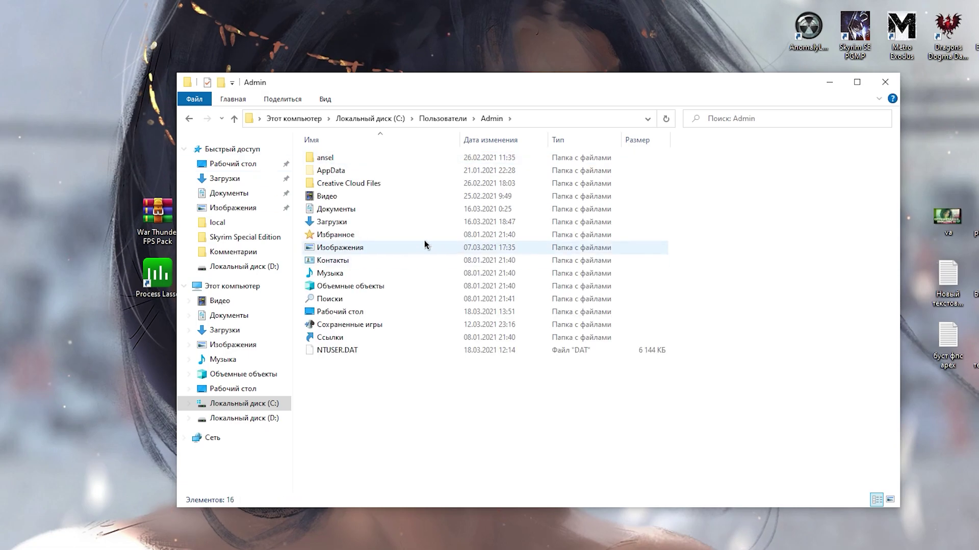
pyautogui.doubleClick(382, 170)
pyautogui.doubleClick(348, 157)
pyautogui.scroll(-10, 438, 321)
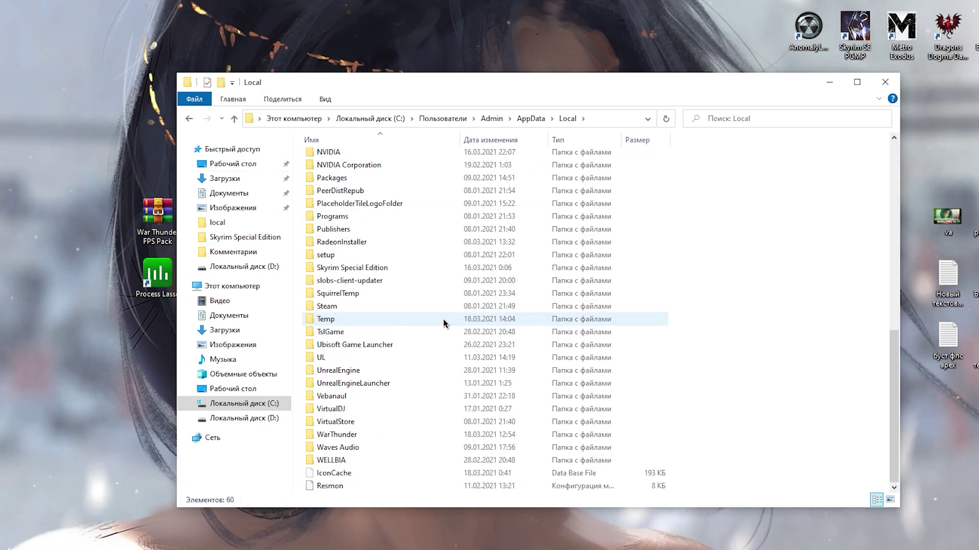
pyautogui.doubleClick(350, 320)
# Step: Delete everything in the Temp folder, leaving out files that are in use, and empty the Recycle Bin
pyautogui.moveTo(739, 155); pyautogui.dragTo(339, 419)
pyautogui.rightClick(378, 262)
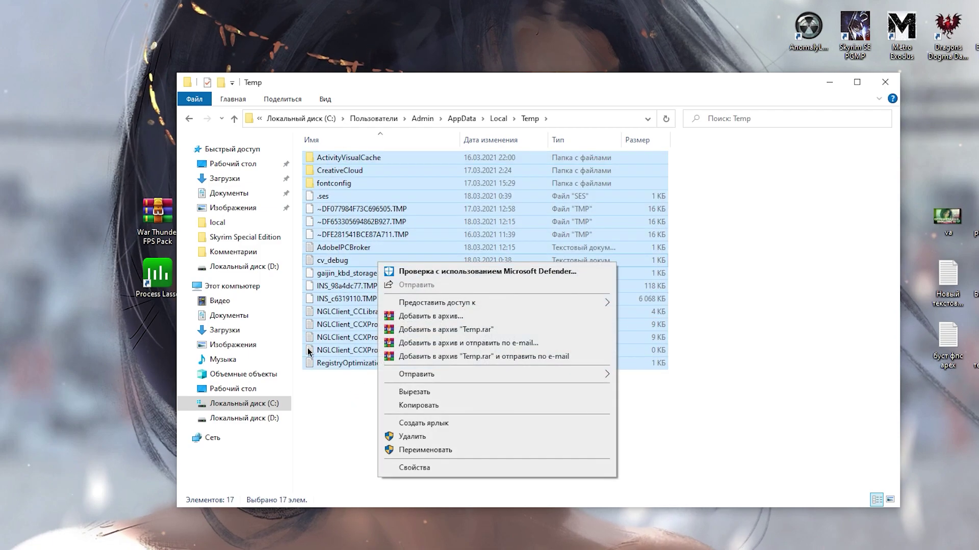
pyautogui.click(452, 441)
pyautogui.click(217, 235)
pyautogui.click(298, 237)
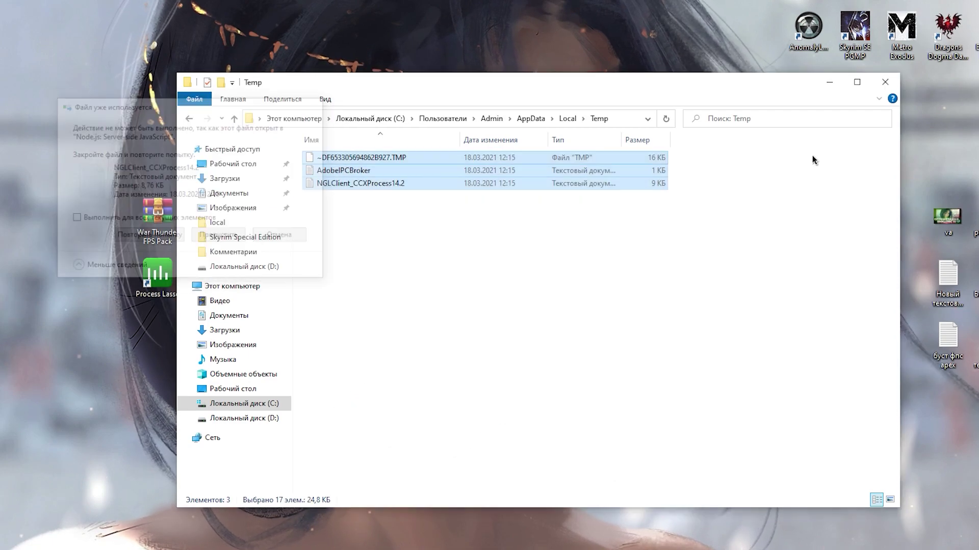
pyautogui.click(884, 82)
pyautogui.rightClick(954, 387)
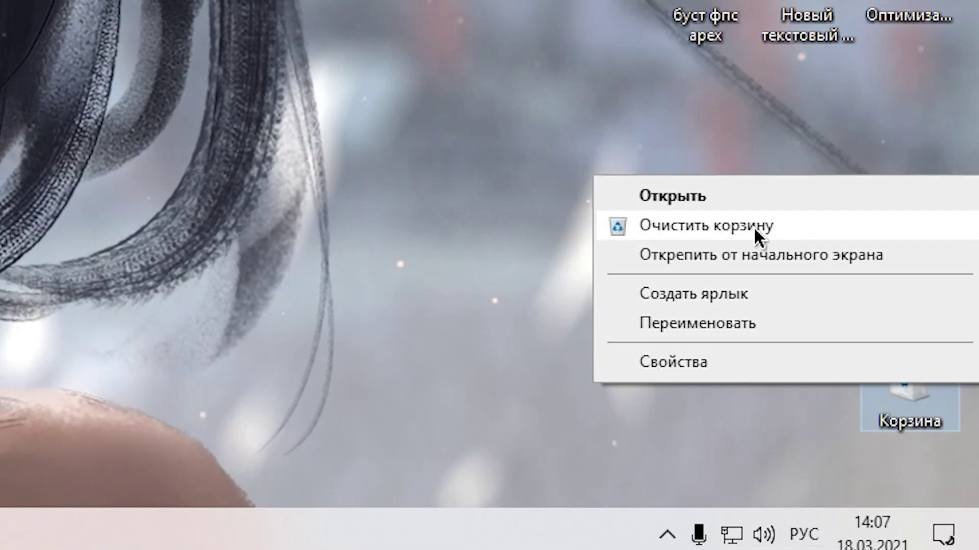
pyautogui.click(753, 228)
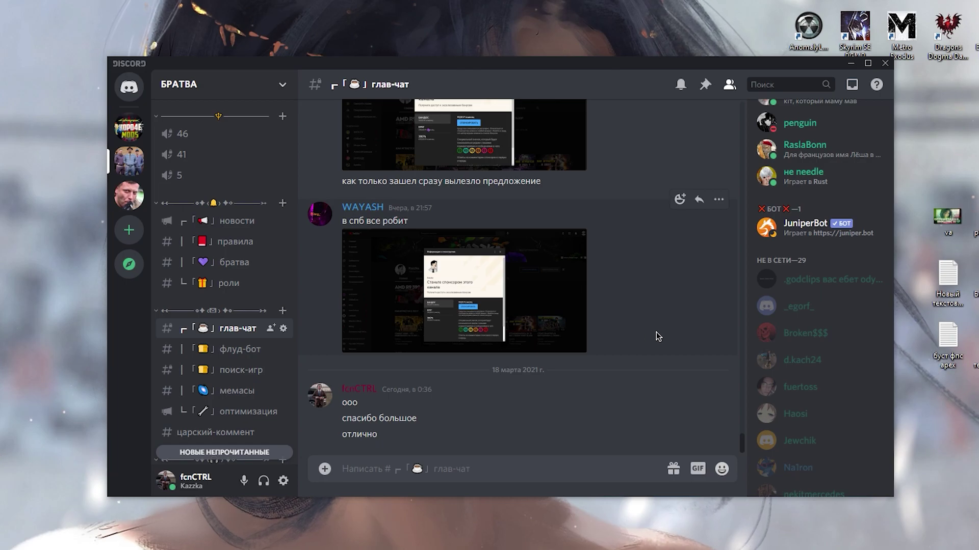
# Step: Turn off Аппаратное ускорение in Discord's Внешний вид settings and accept the Discord restart
pyautogui.click(283, 481)
pyautogui.click(238, 396)
pyautogui.scroll(-15, 712, 306)
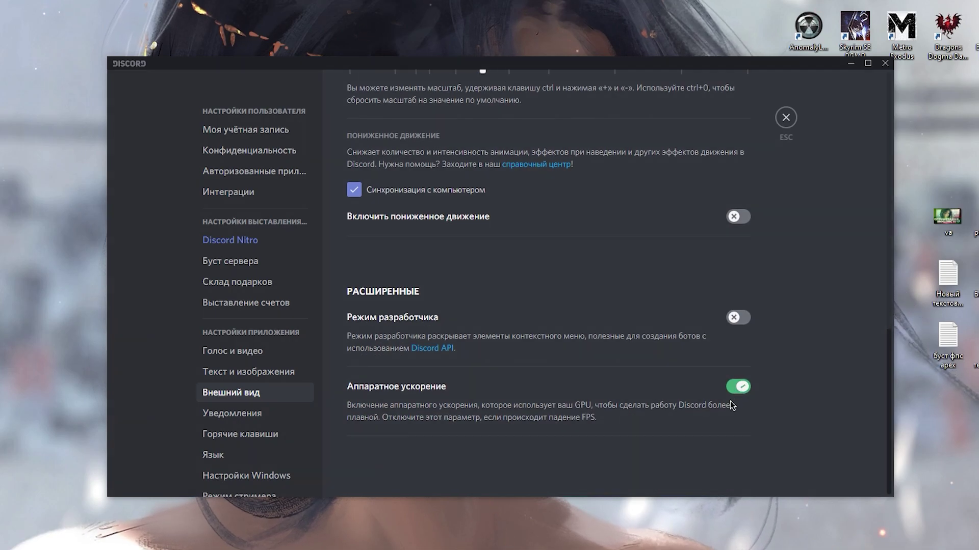
pyautogui.click(739, 387)
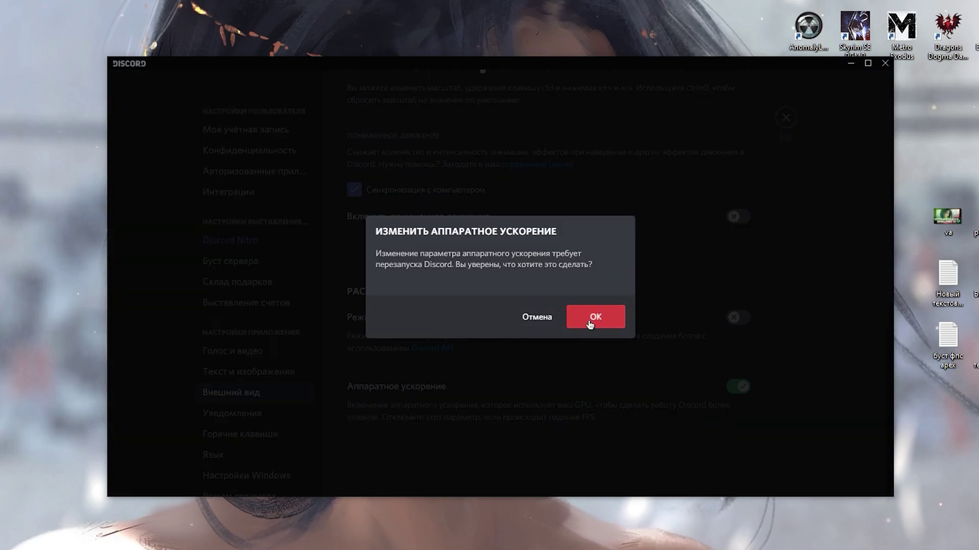
pyautogui.click(595, 317)
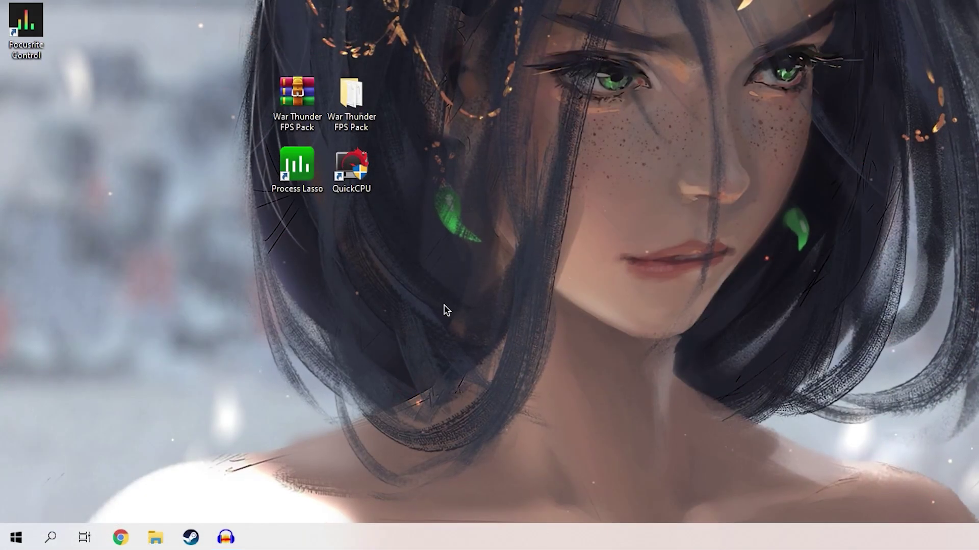
# Step: Open the Windows Игры settings and check the Xbox Game Bar, Клипы and Игровой режим options
pyautogui.rightClick(11, 539)
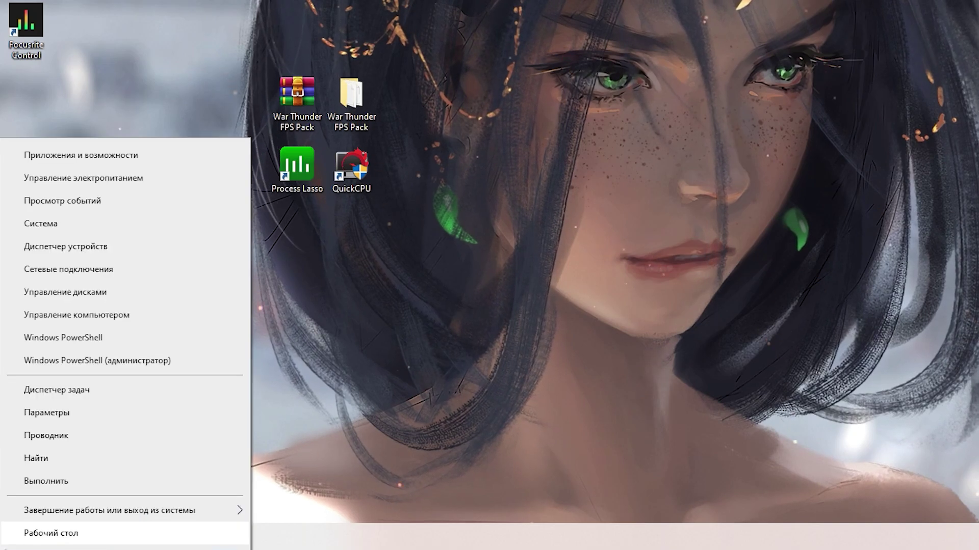
pyautogui.click(47, 413)
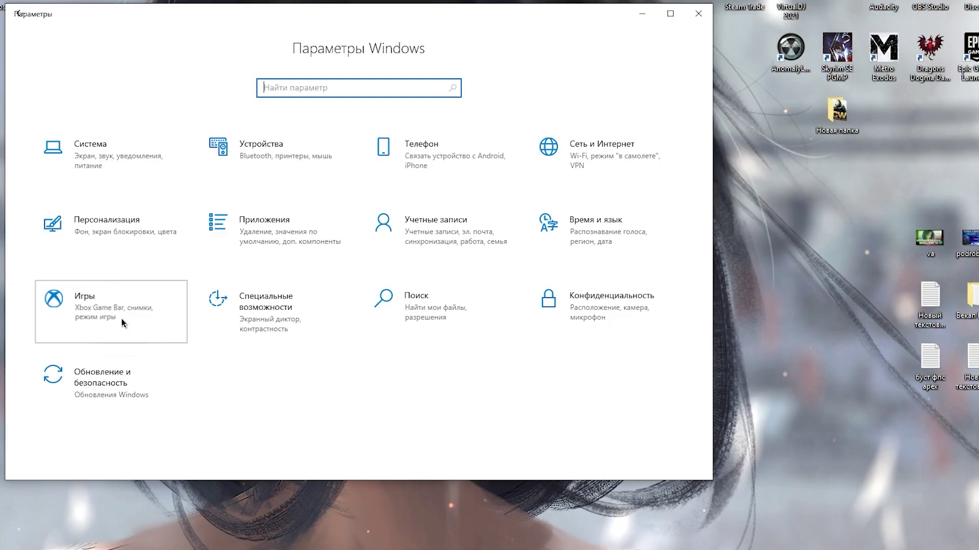
pyautogui.click(122, 320)
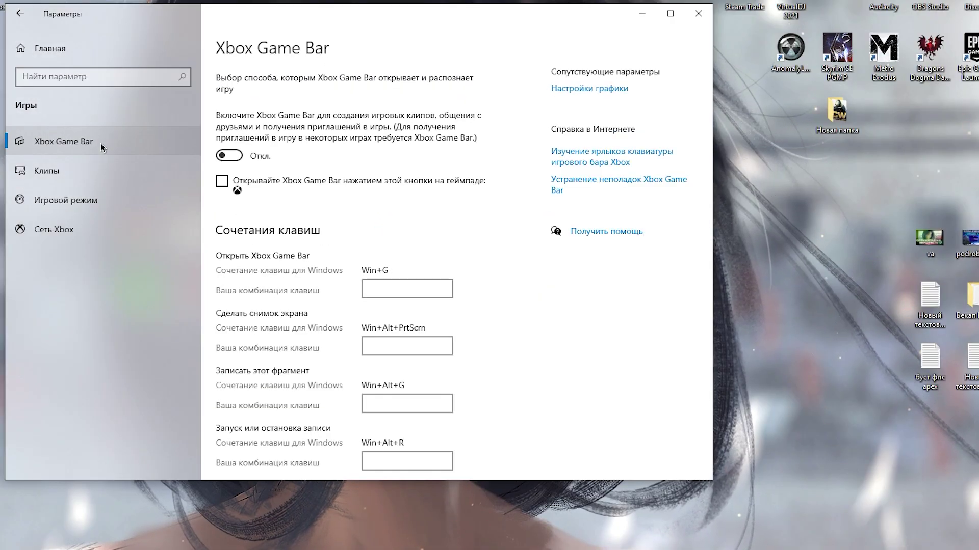
pyautogui.scroll(-5, 503, 253)
pyautogui.scroll(5, 525, 155)
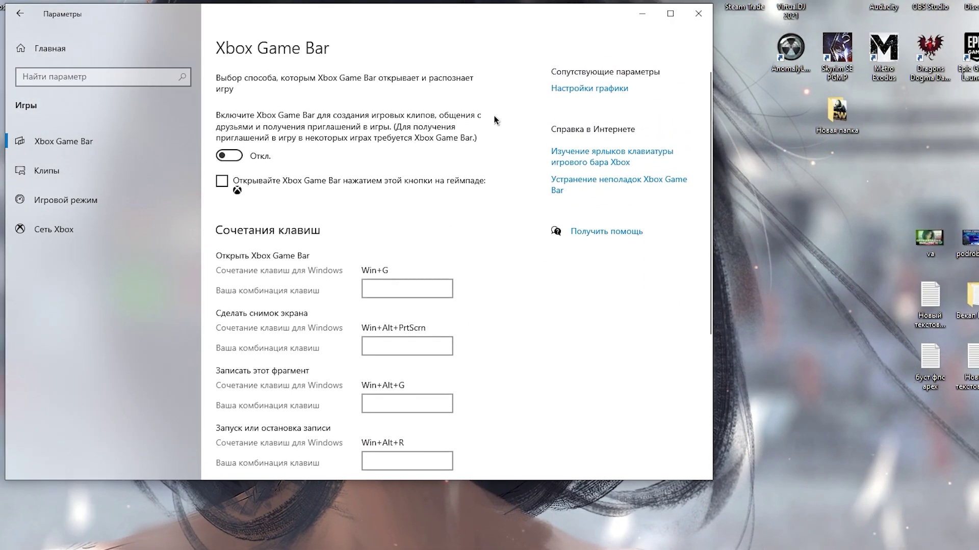
pyautogui.click(105, 173)
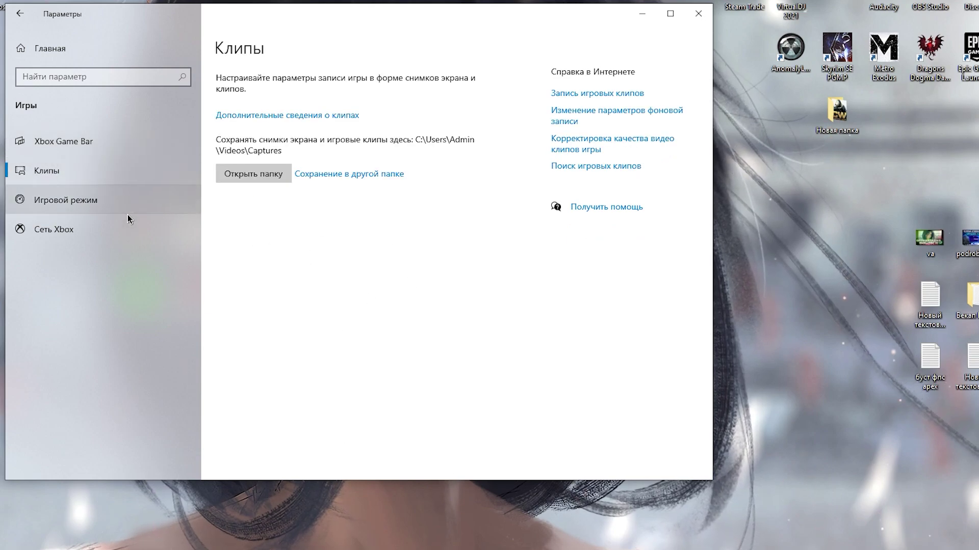
pyautogui.click(95, 200)
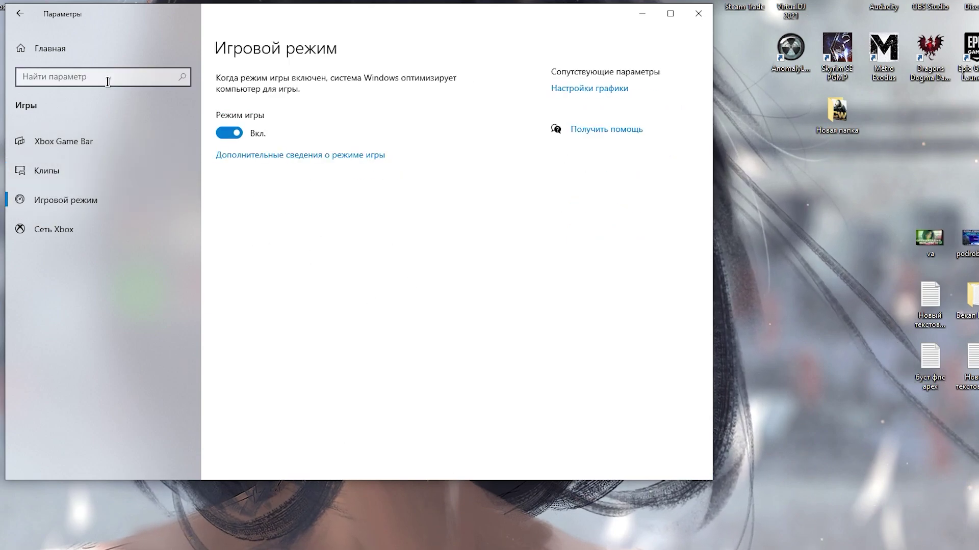
# Step: Open the Windows Конфиденциальность settings and check app access to Камера and Микрофон
pyautogui.click(65, 45)
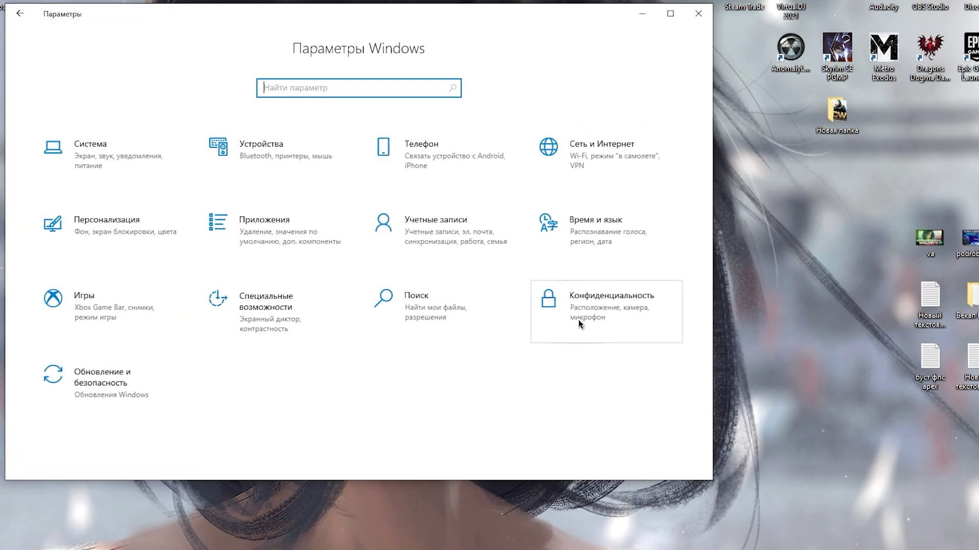
pyautogui.click(578, 319)
pyautogui.scroll(-4, 79, 198)
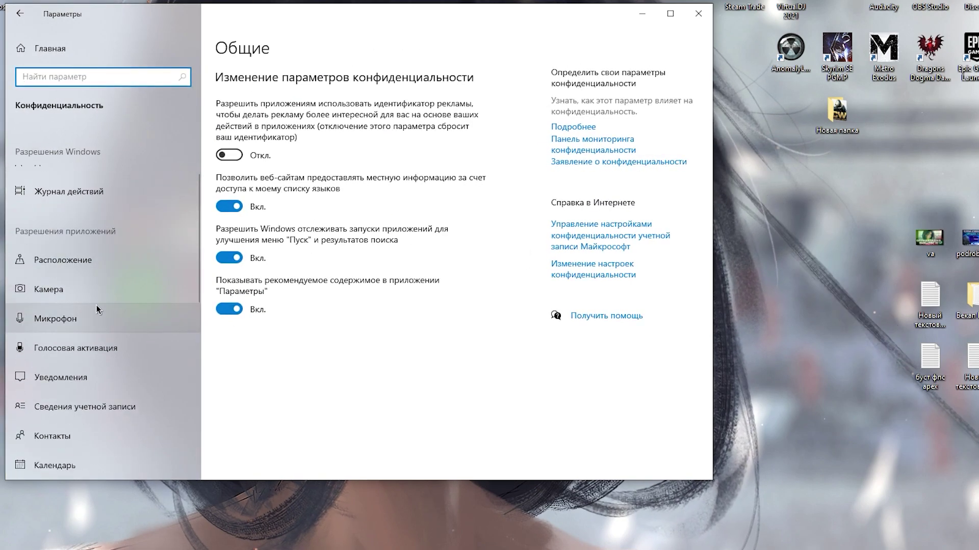
pyautogui.click(120, 300)
pyautogui.scroll(-1, 114, 298)
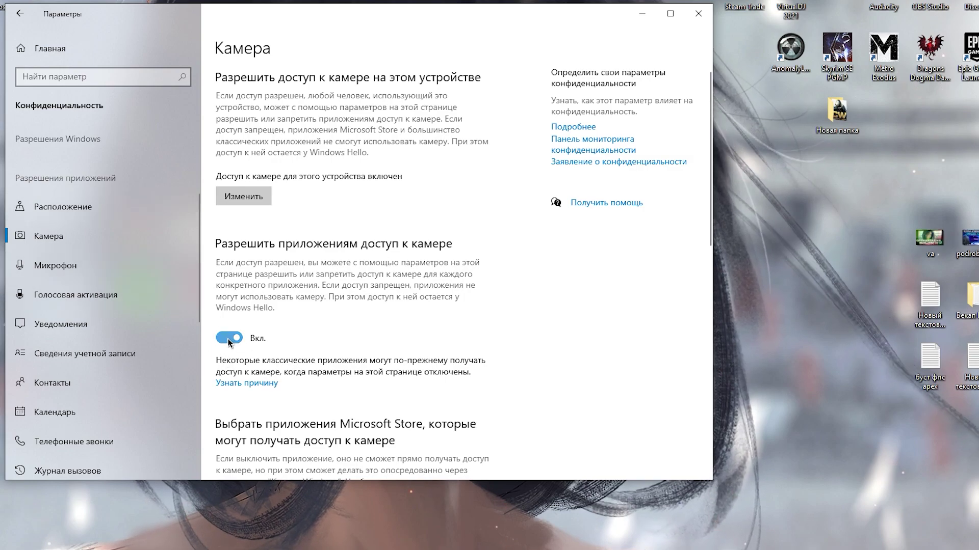
pyautogui.click(85, 271)
pyautogui.scroll(-1, 85, 271)
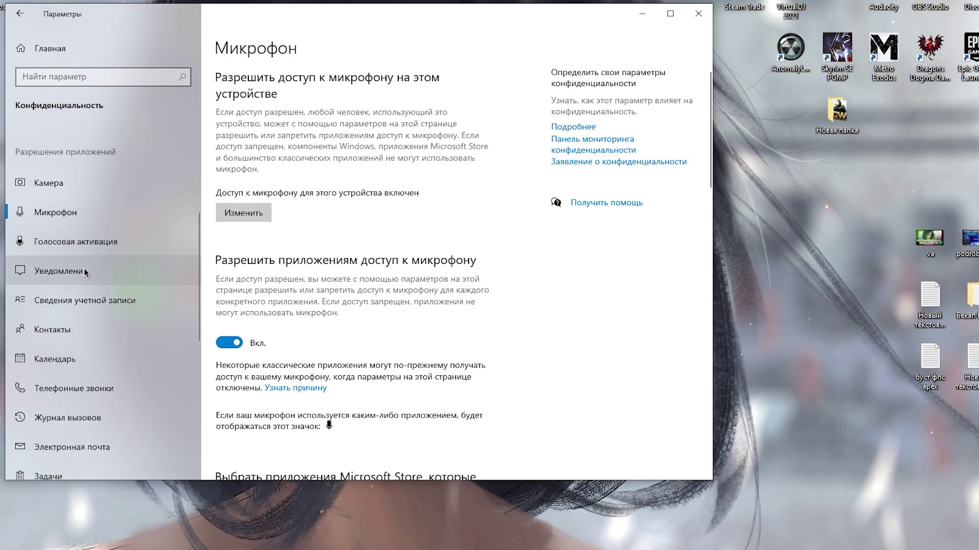
# Step: Check the app permissions for Голосовая активация, Уведомления, Сведения учетной записи, Контакты and Календарь
pyautogui.click(58, 243)
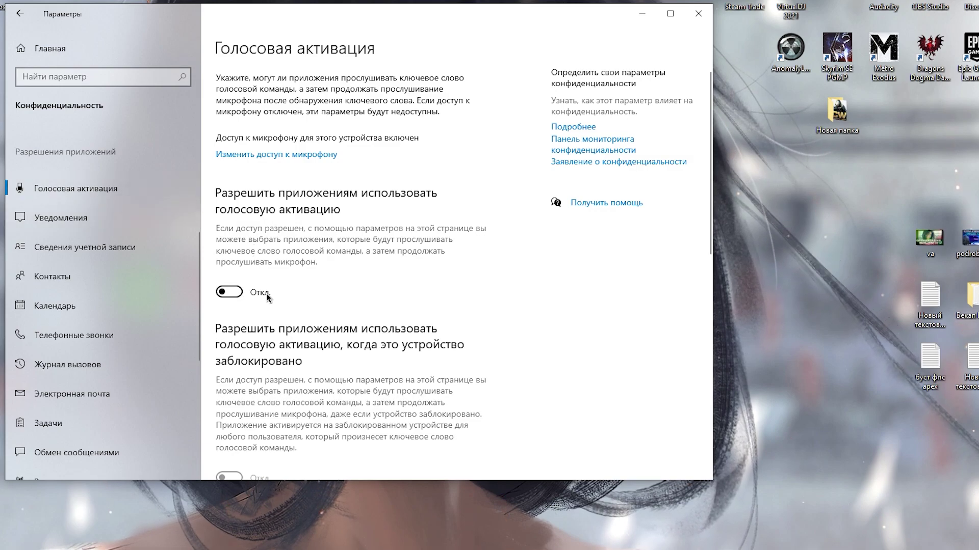
pyautogui.click(105, 218)
pyautogui.click(133, 253)
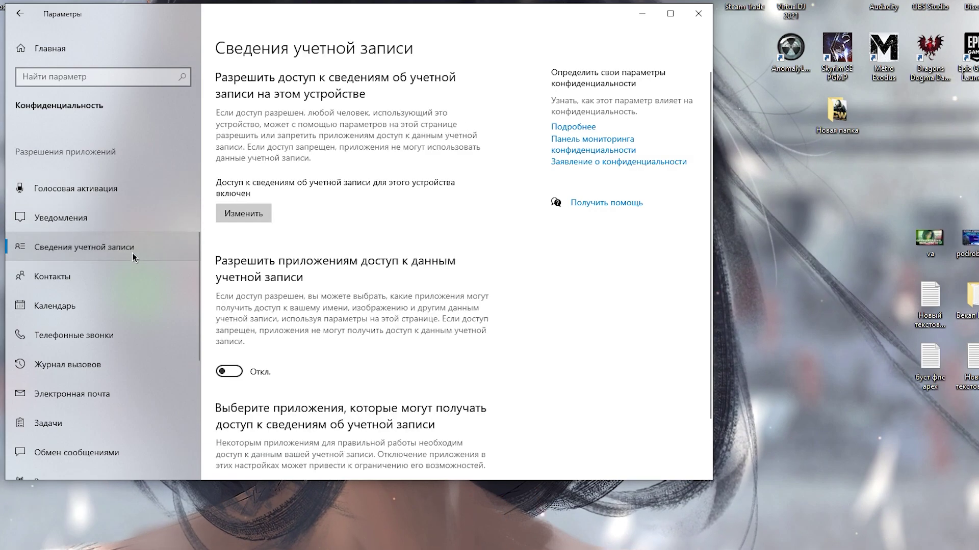
pyautogui.click(103, 227)
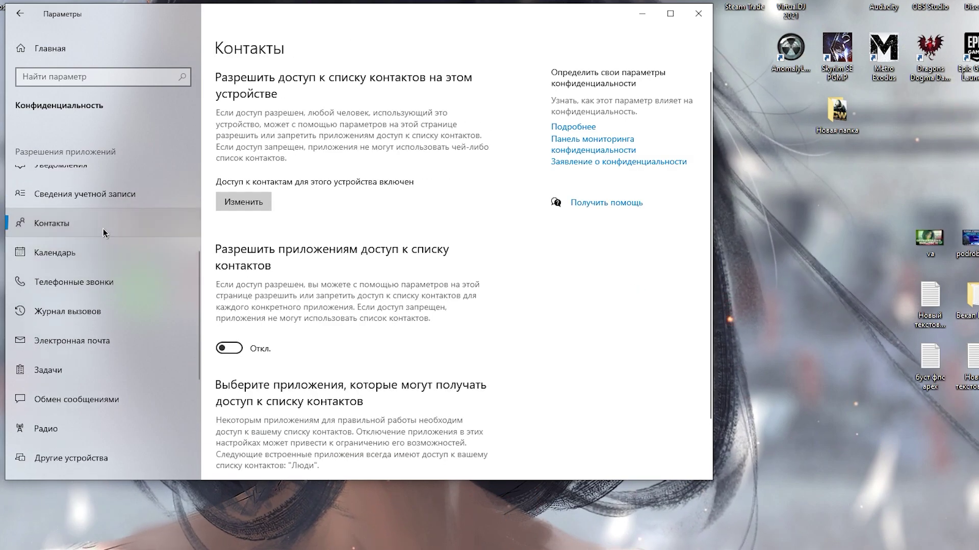
pyautogui.click(94, 260)
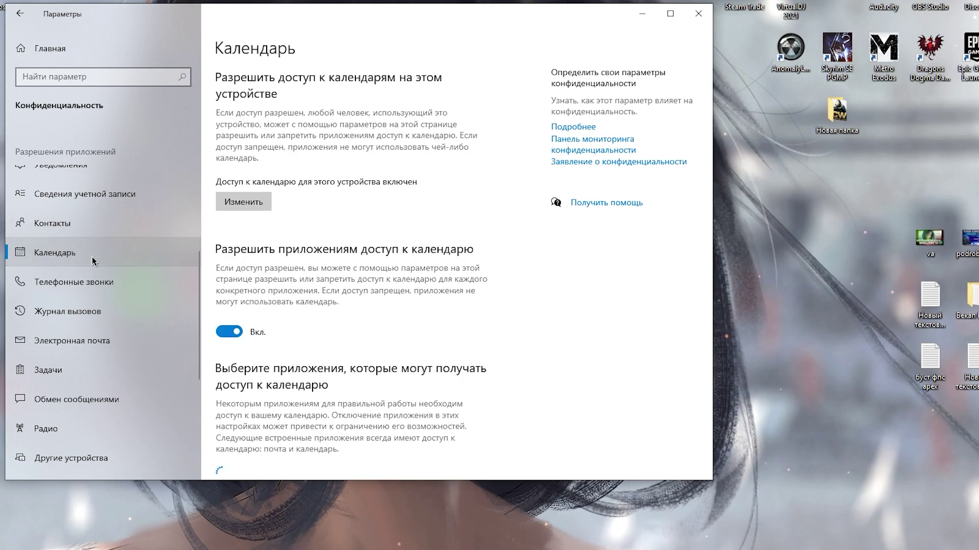
# Step: Check the app permissions for Телефонные звонки, Журнал вызовов, Электронная почта, Задачи, Обмен сообщениями and Радио
pyautogui.click(136, 279)
pyautogui.click(129, 262)
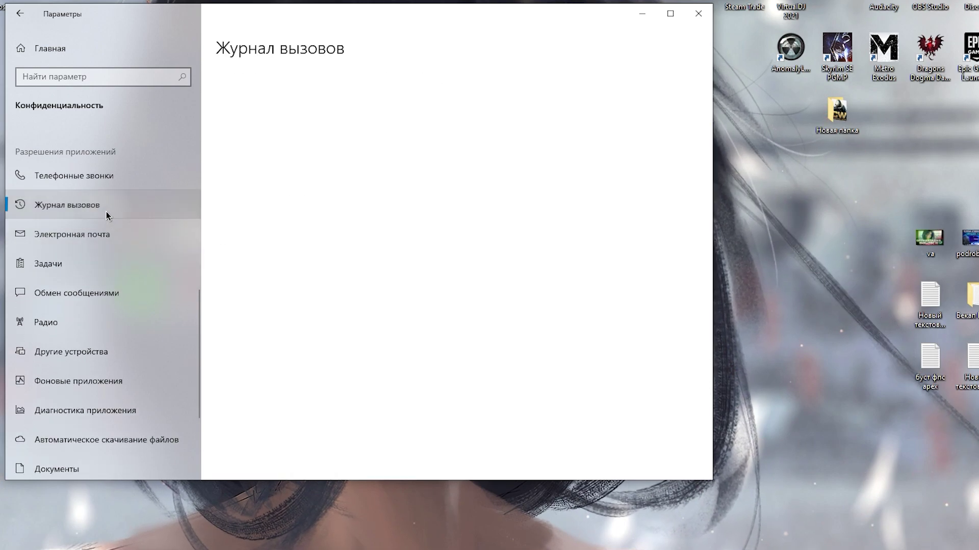
pyautogui.click(106, 236)
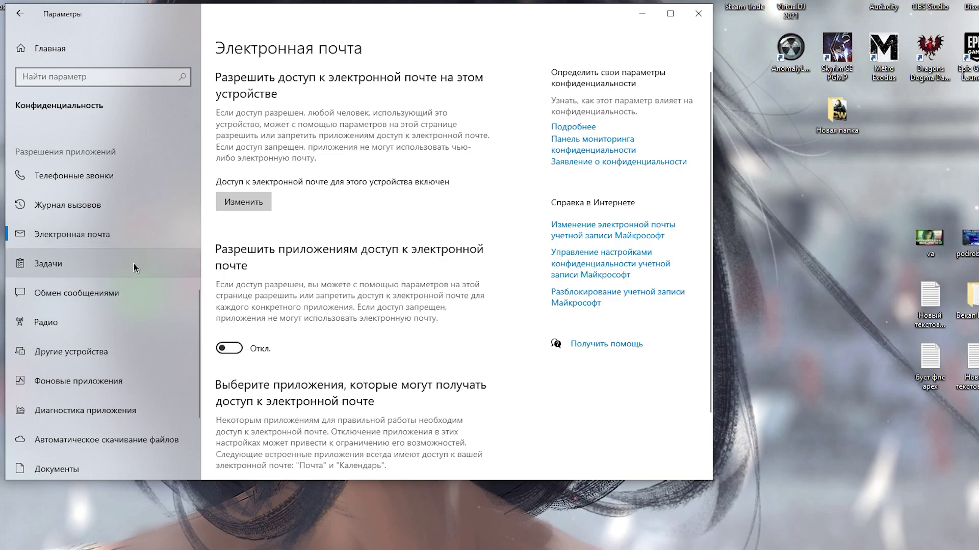
pyautogui.click(108, 267)
pyautogui.click(115, 242)
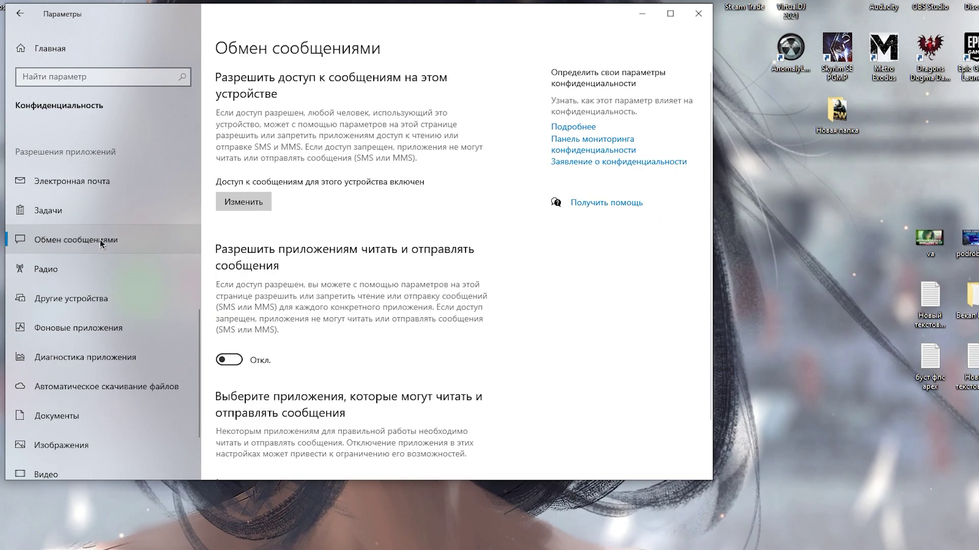
pyautogui.click(124, 281)
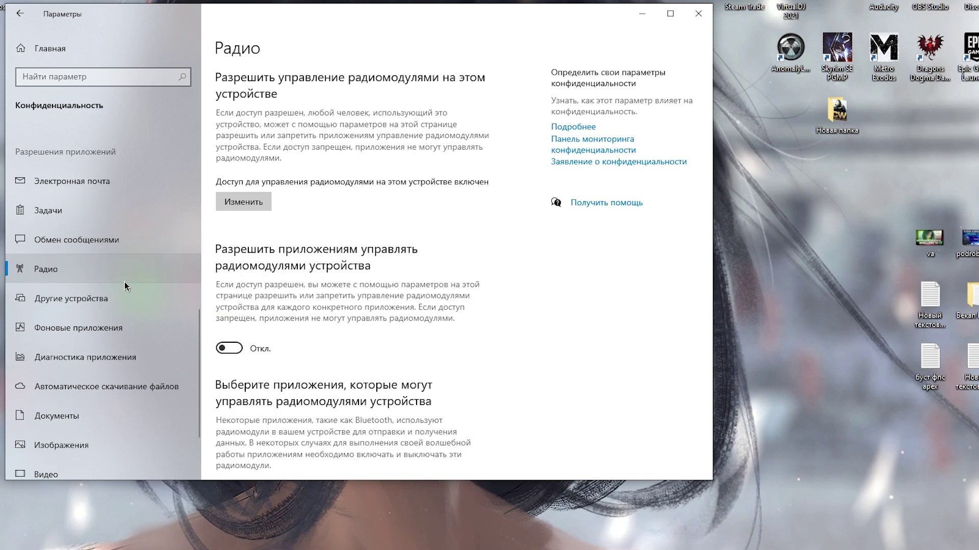
# Step: Try switching off Фоновые приложения for all apps, and review which individual apps may run in the background
pyautogui.click(113, 329)
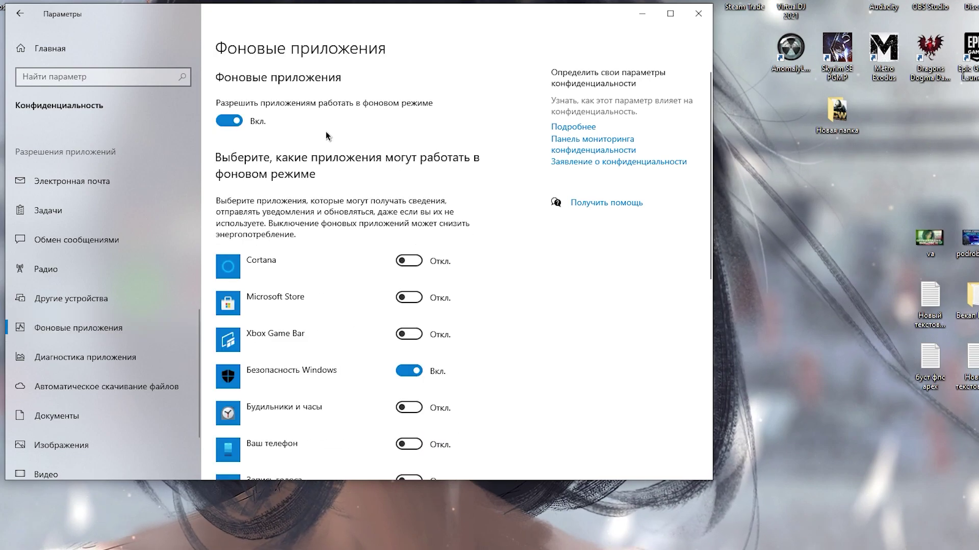
pyautogui.click(230, 121)
pyautogui.scroll(-6, 415, 322)
pyautogui.scroll(6, 409, 316)
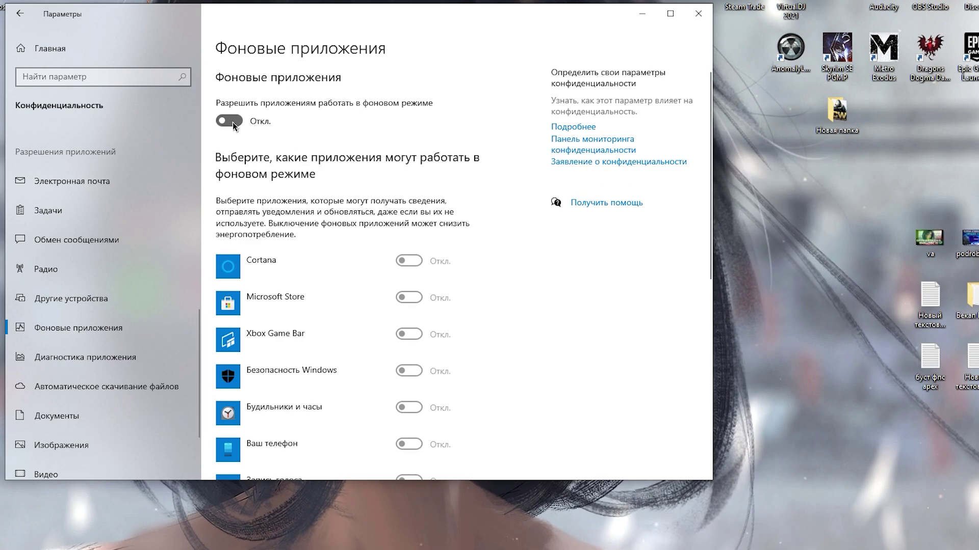
pyautogui.scroll(-2, 479, 259)
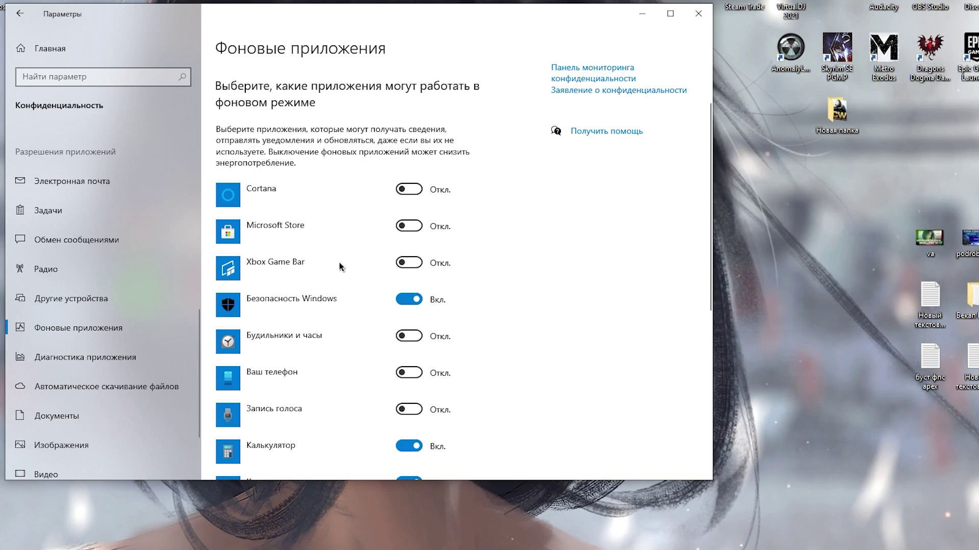
pyautogui.scroll(-1, 328, 265)
pyautogui.scroll(-1, 321, 296)
pyautogui.scroll(-2, 393, 341)
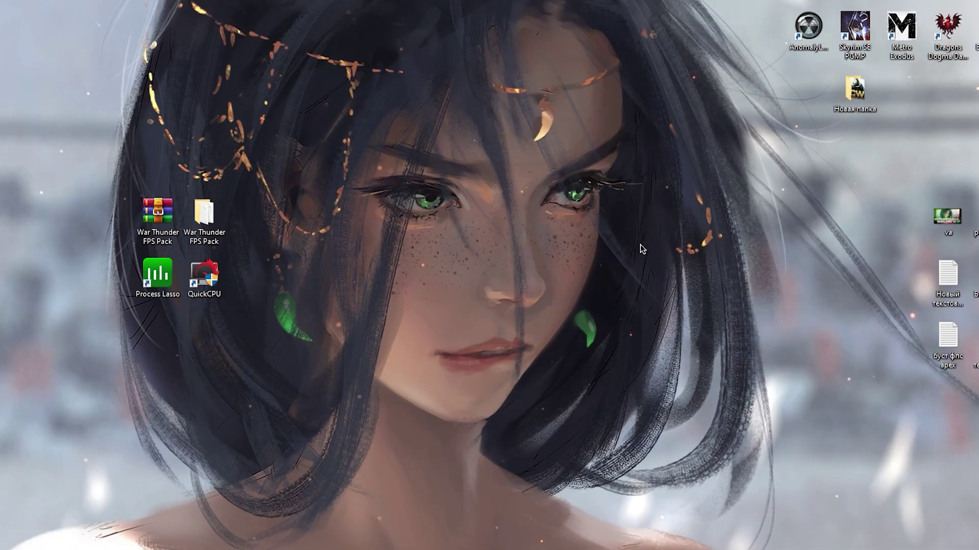
# Step: Dismiss the desktop's context options and launch GeForce Experience
pyautogui.rightClick(650, 247)
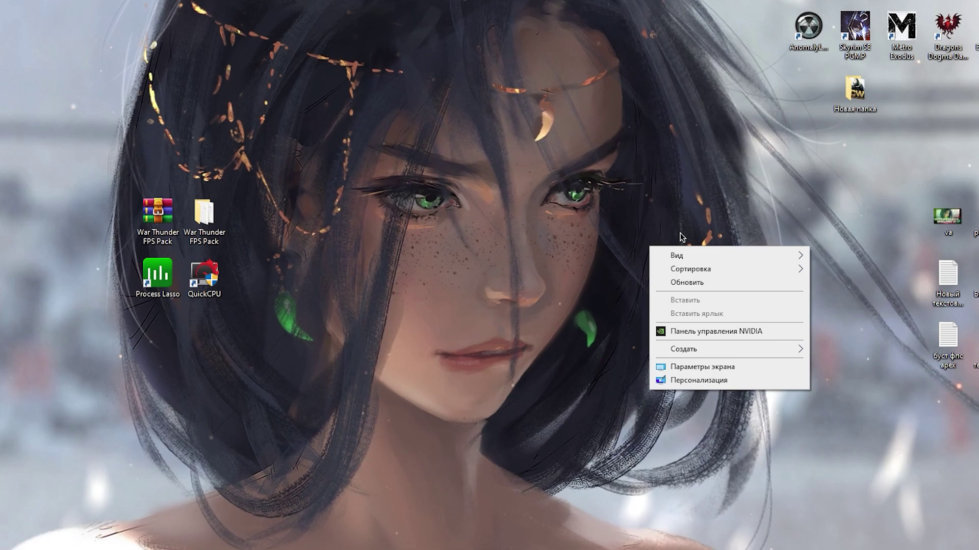
pyautogui.click(582, 231)
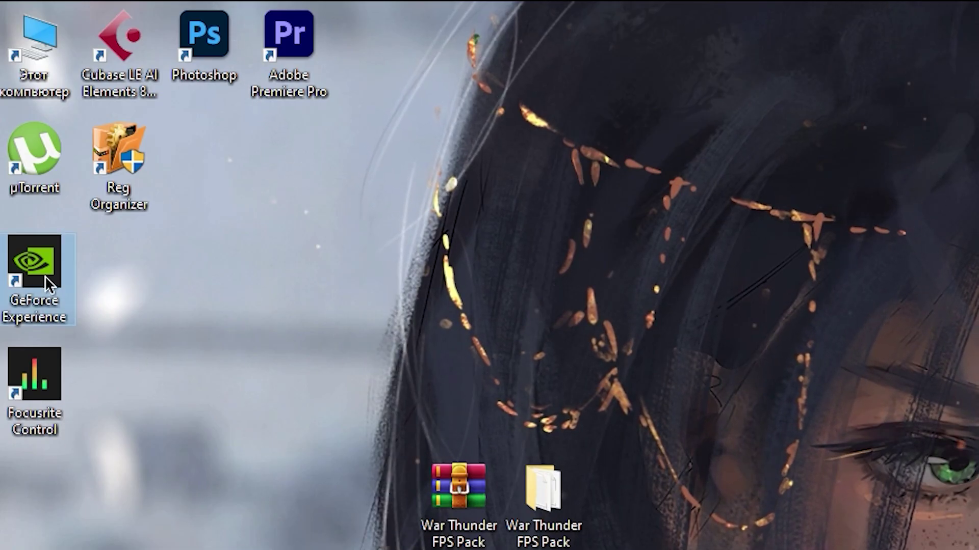
pyautogui.doubleClick(45, 276)
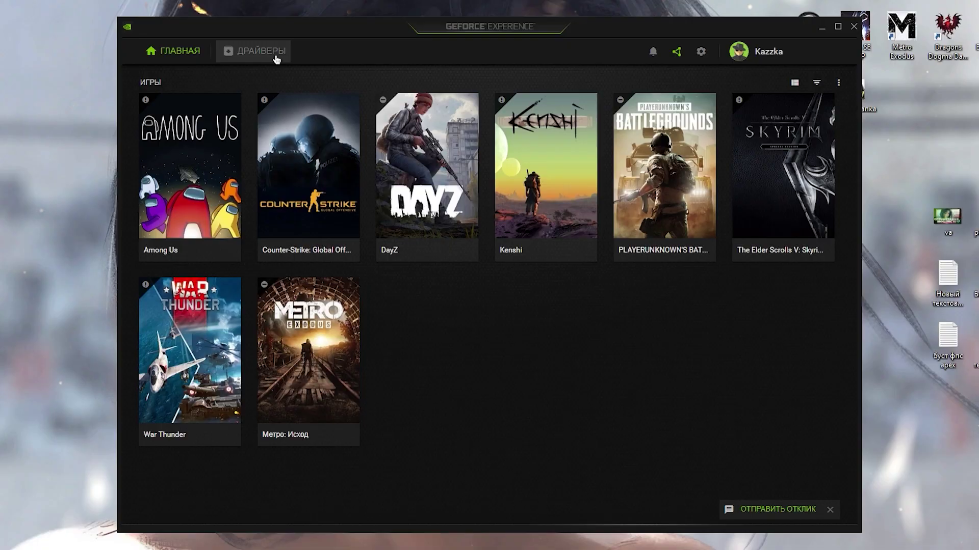
# Step: Check GeForce Experience for graphics driver updates, and close the window
pyautogui.click(255, 50)
pyautogui.click(716, 94)
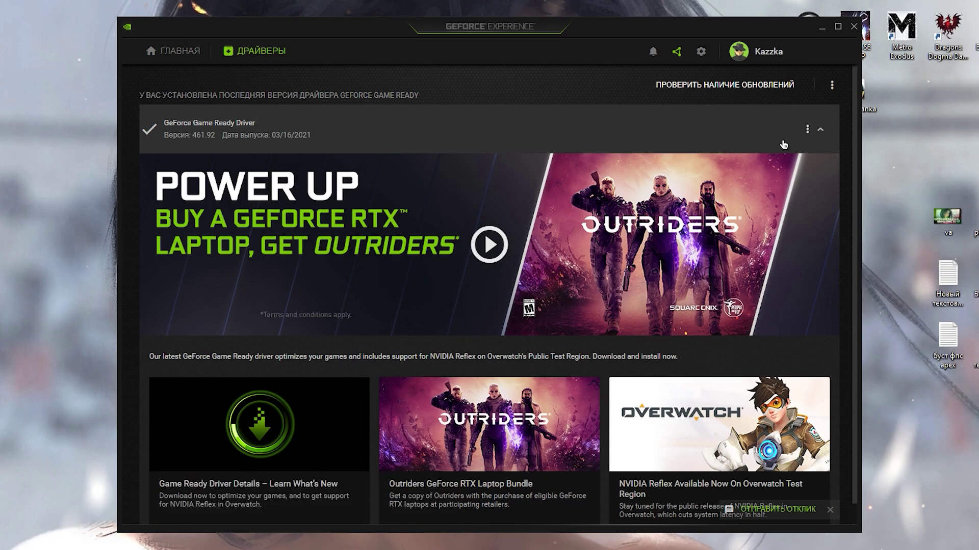
pyautogui.click(854, 27)
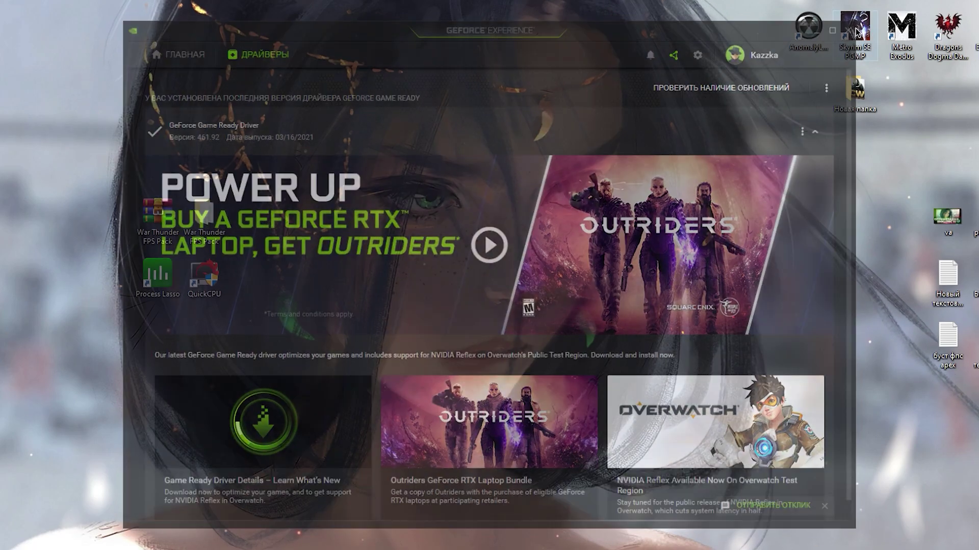
# Step: Launch Process Lasso, start War Thunder from the Steam library, and switch back to Process Lasso
pyautogui.doubleClick(154, 278)
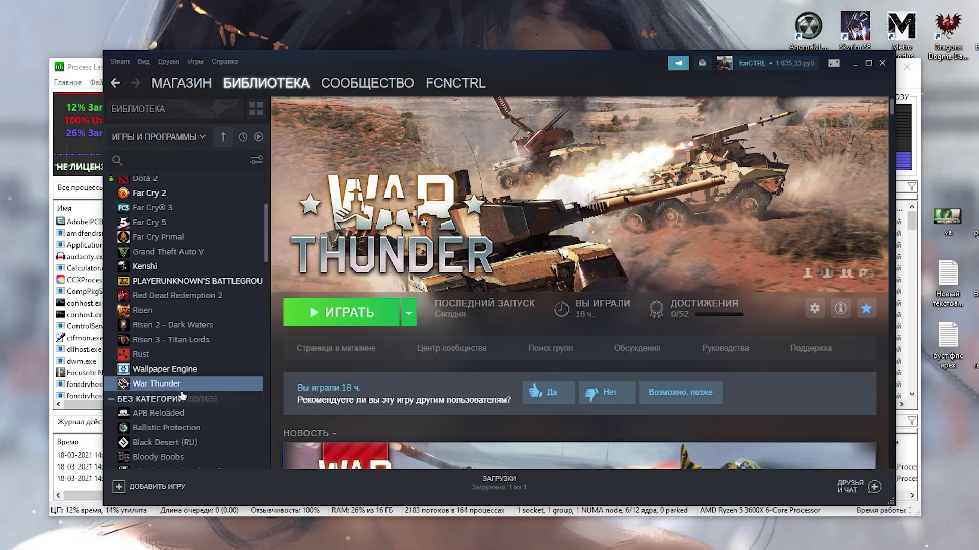
pyautogui.click(358, 319)
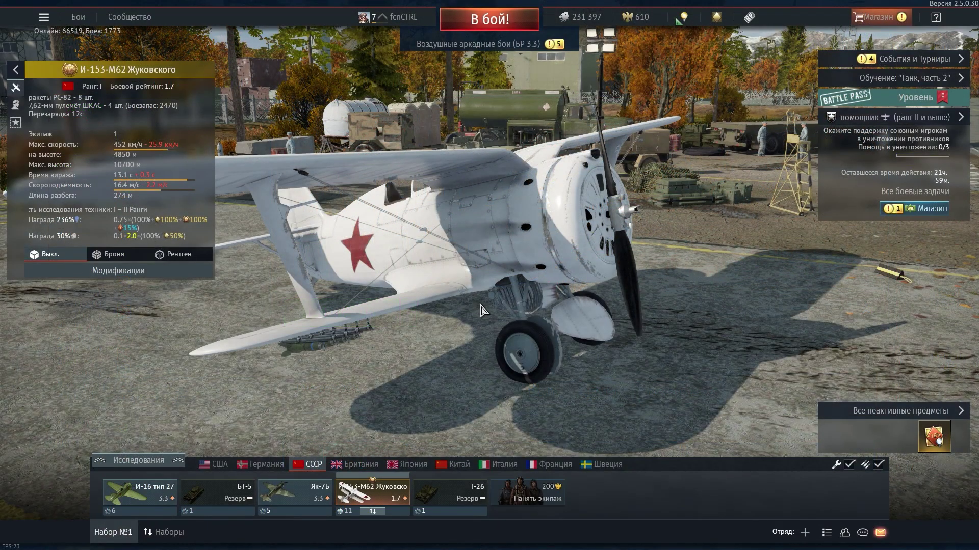
pyautogui.hotkey('alt', 'Tab')
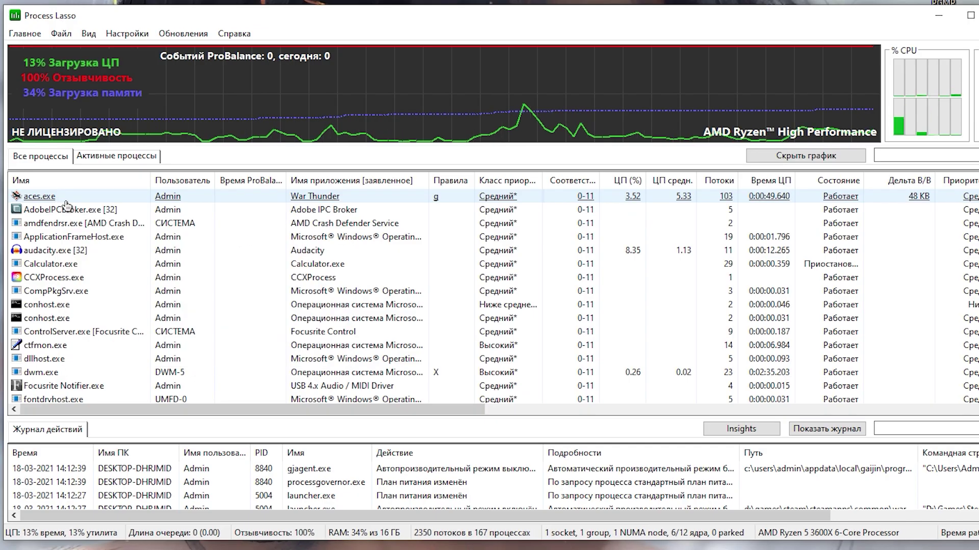
# Step: Review the Текущий and Всегда priority class options and the CPU affinity options for the aces.exe process
pyautogui.rightClick(59, 197)
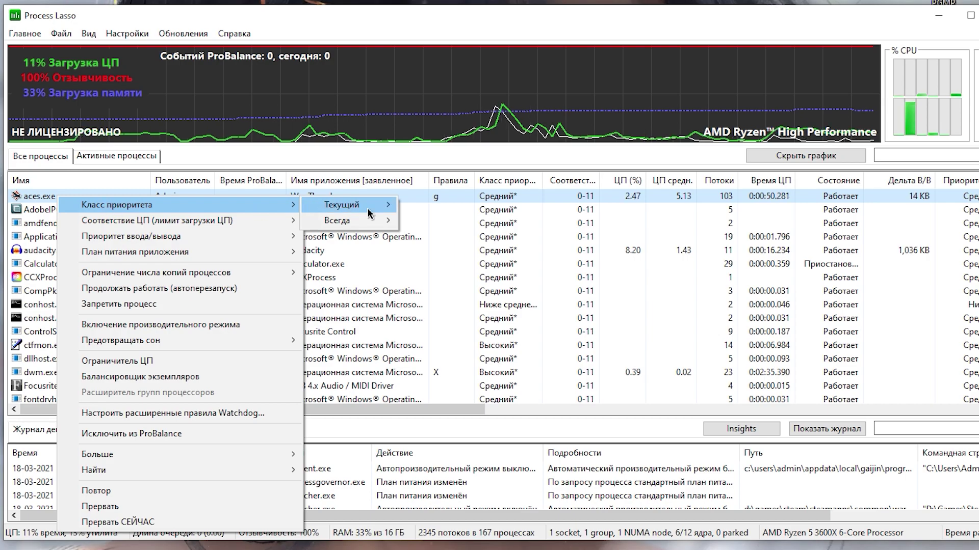
pyautogui.moveTo(370, 207)
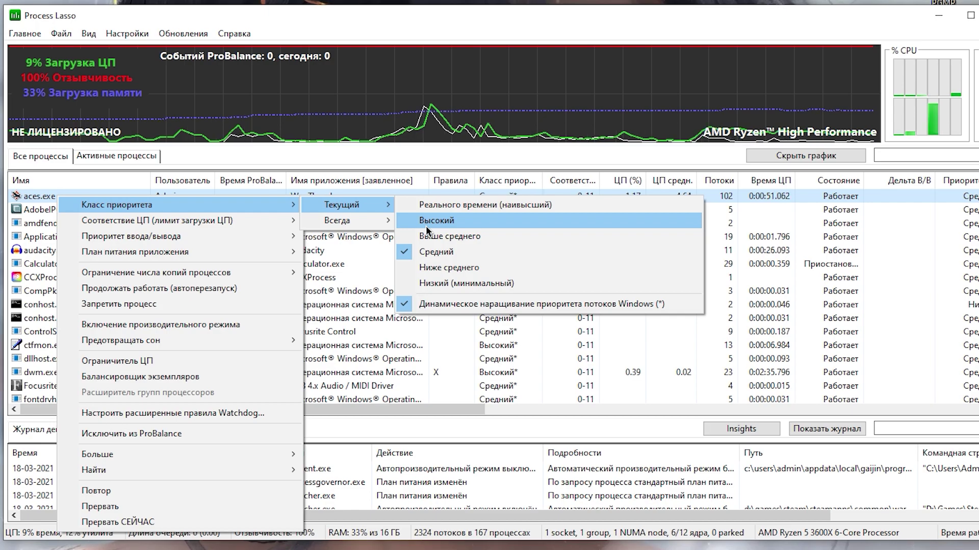
pyautogui.moveTo(341, 226)
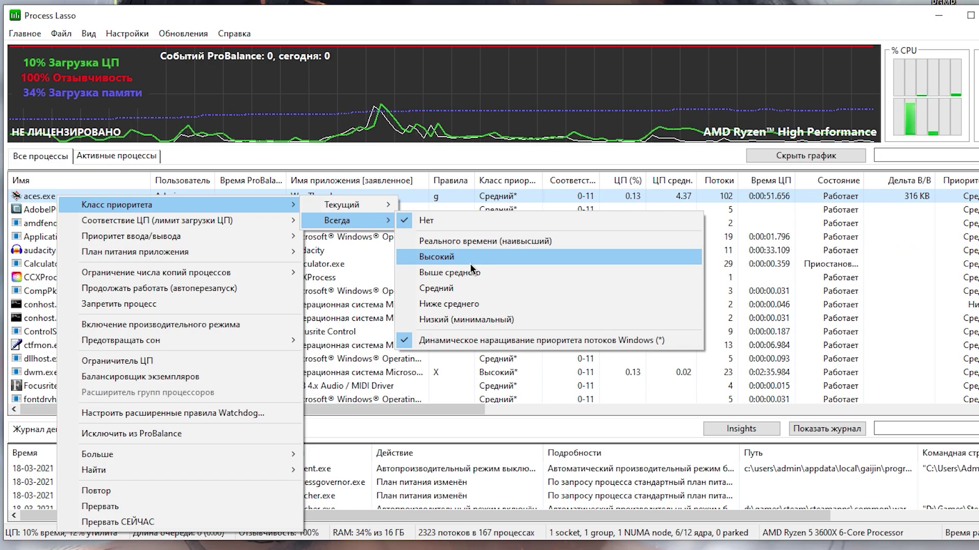
pyautogui.moveTo(275, 220)
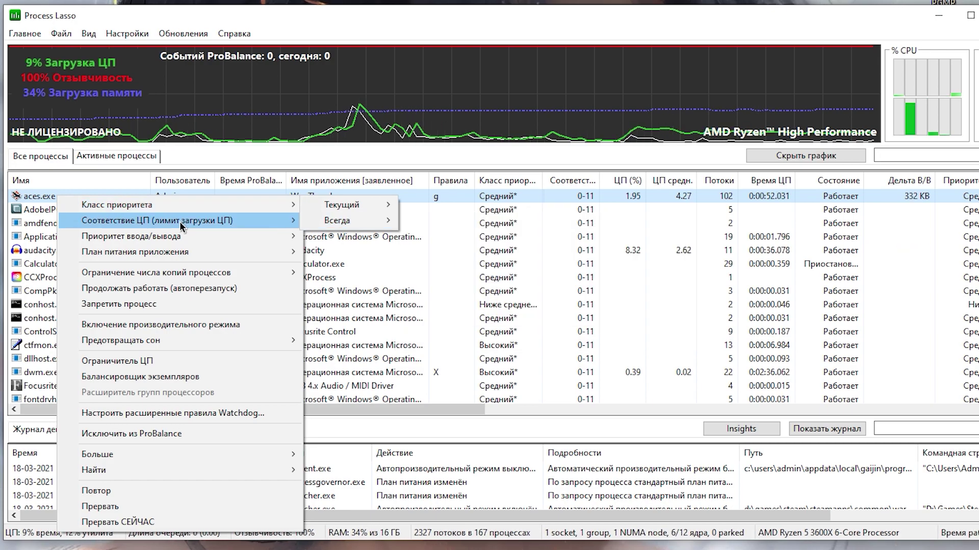
pyautogui.moveTo(389, 227)
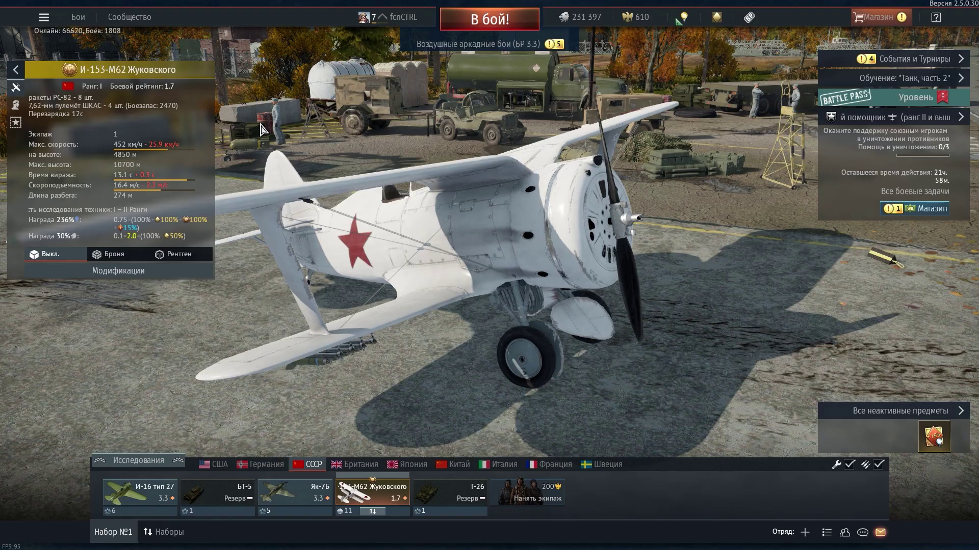
# Step: Switch to War Thunder and open the Графика section of the game settings
pyautogui.moveTo(44, 17)
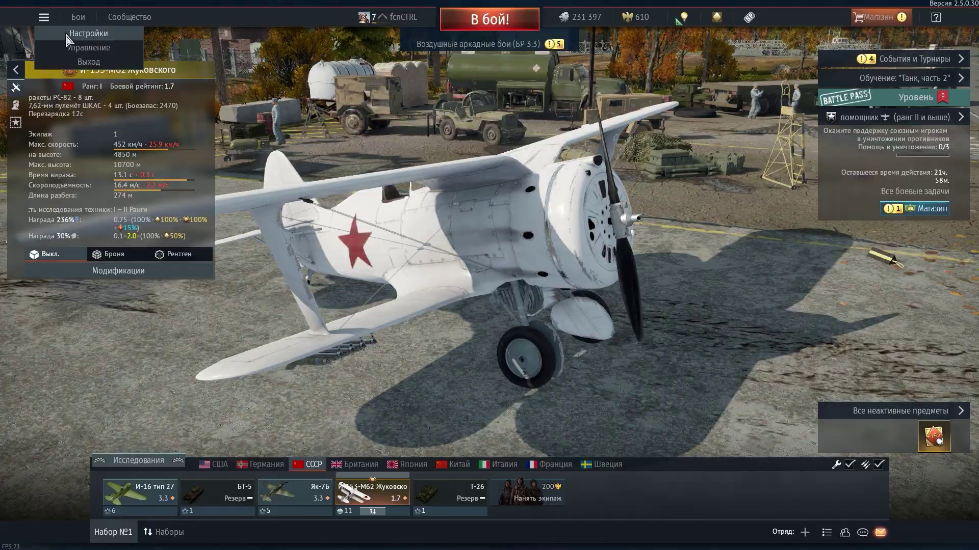
pyautogui.click(61, 35)
pyautogui.click(122, 42)
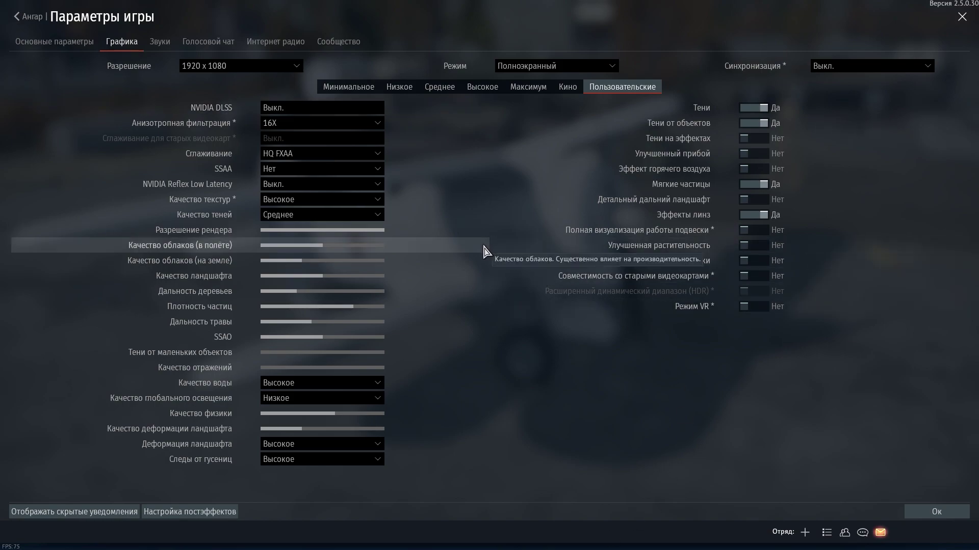
# Step: Review the available screen resolutions, leaving 1920 x 1080 selected
pyautogui.click(227, 67)
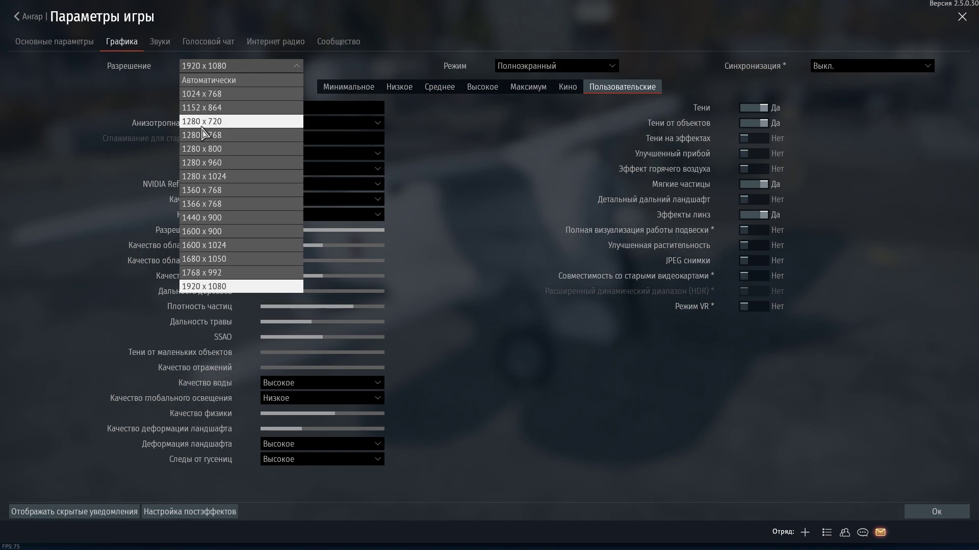
pyautogui.click(361, 69)
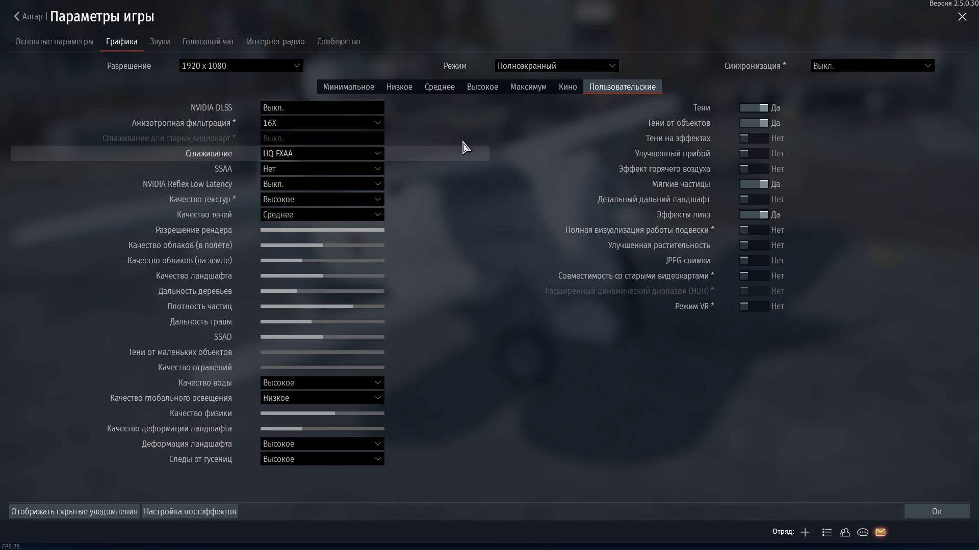
pyautogui.click(227, 66)
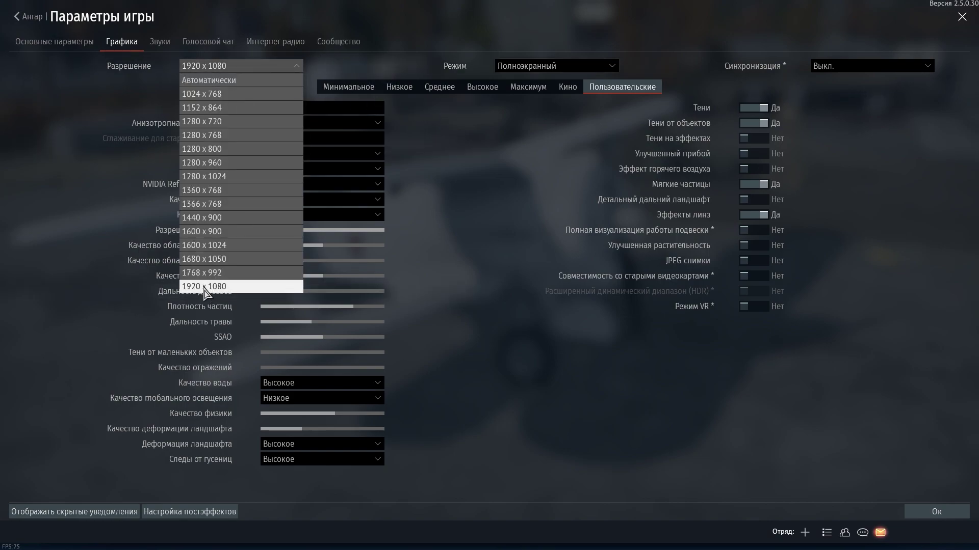
pyautogui.click(459, 33)
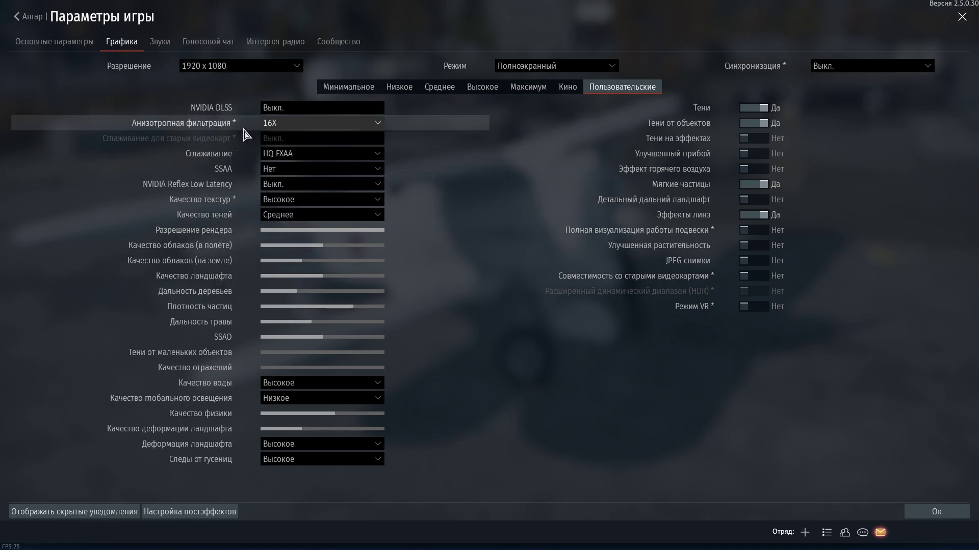
# Step: Set Анизотропная фильтрация to 16X and Сглаживание to FXAA
pyautogui.click(316, 127)
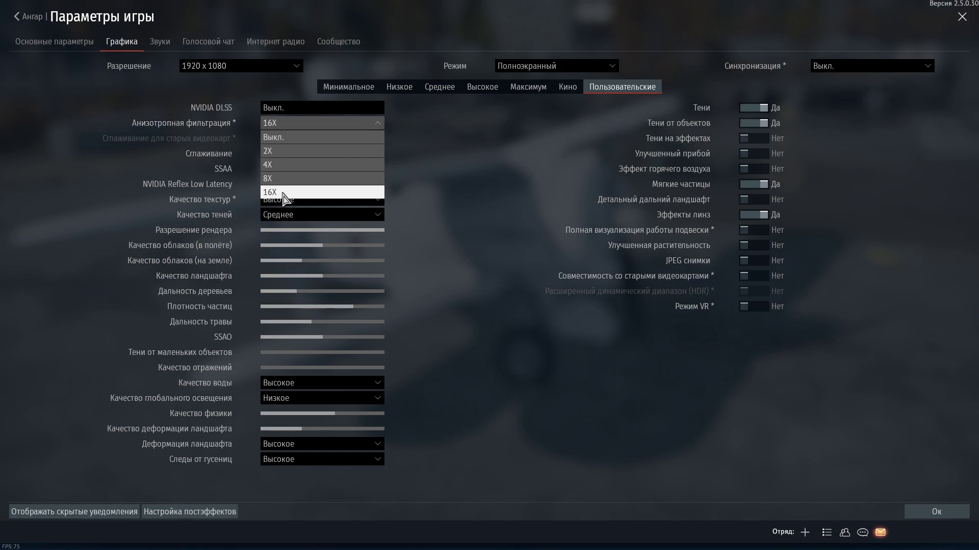
pyautogui.click(316, 195)
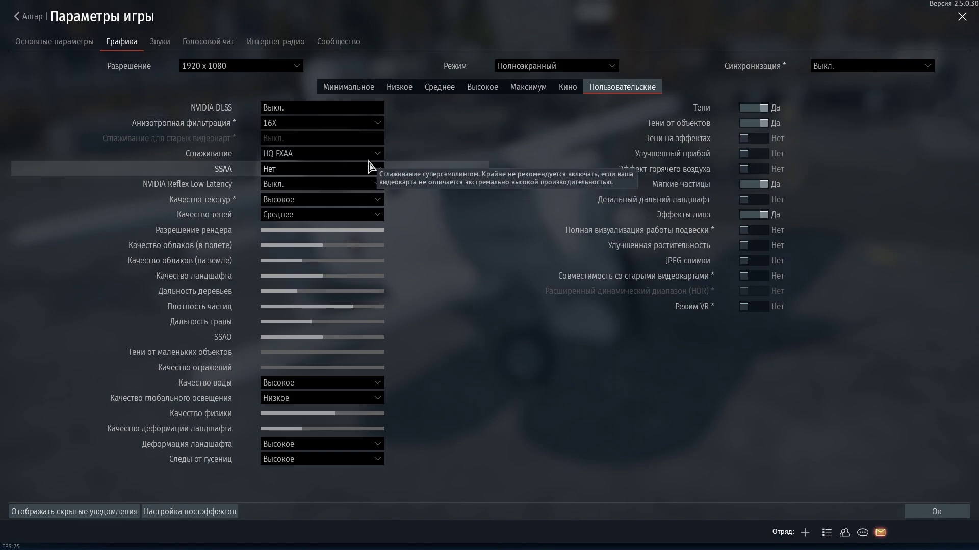
pyautogui.click(306, 154)
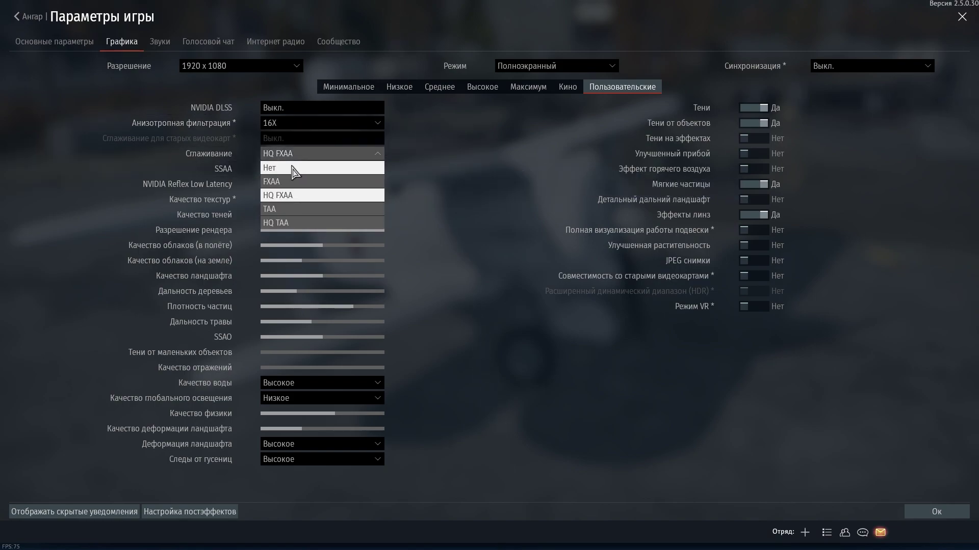
pyautogui.click(290, 182)
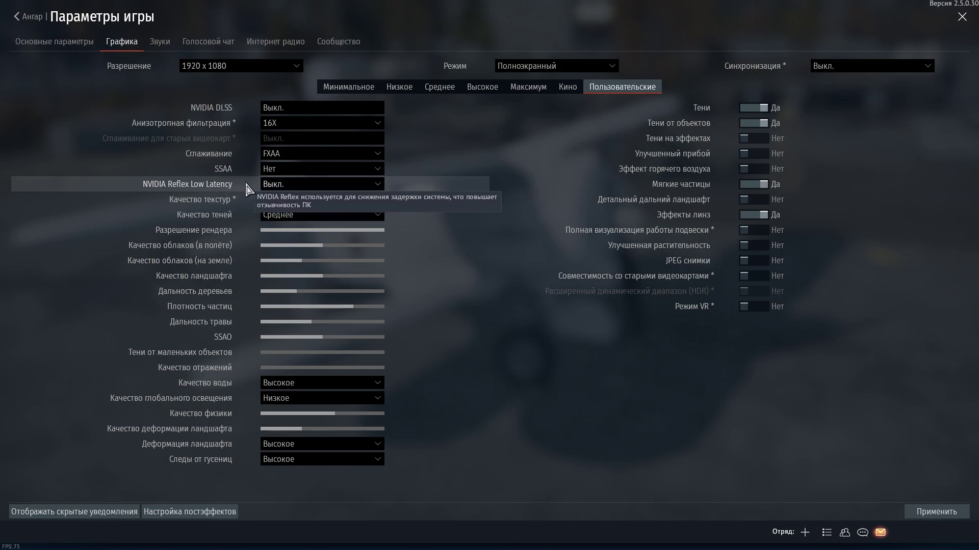
# Step: Set NVIDIA Reflex Low Latency to Вкл. and Качество текстур to Высокое
pyautogui.click(289, 185)
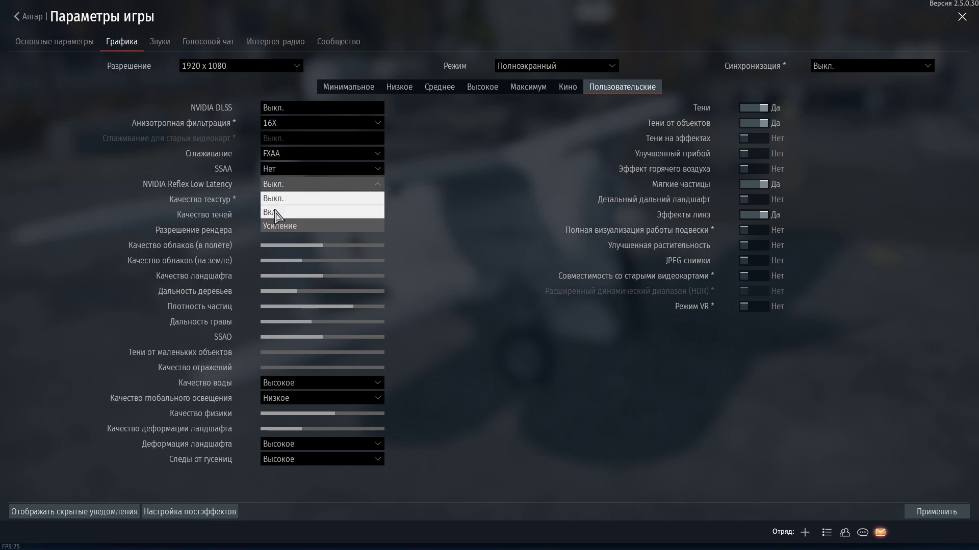
pyautogui.click(278, 212)
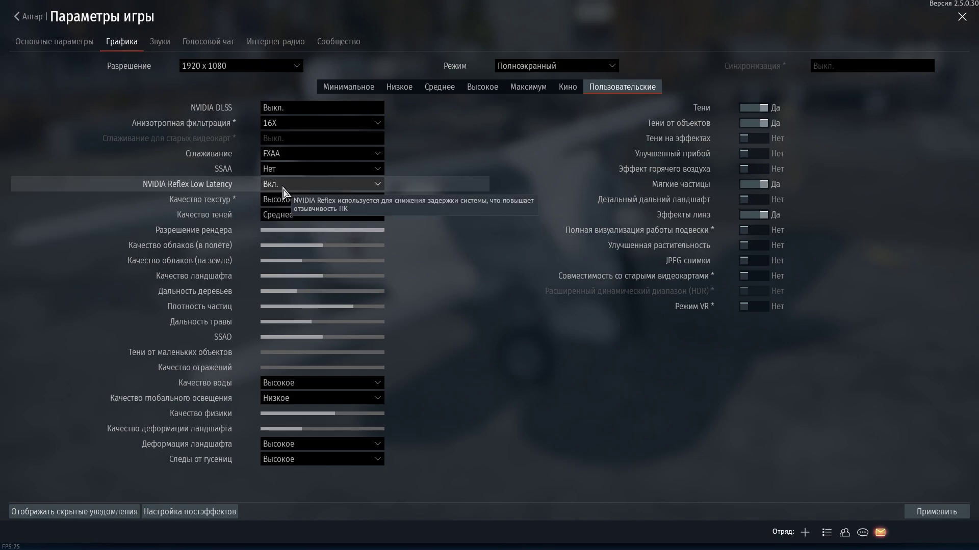
pyautogui.click(298, 204)
pyautogui.click(295, 243)
# Step: Set Качество теней to Минимальное and reduce cloud quality, both in flight and on the ground, to the minimum
pyautogui.click(296, 214)
pyautogui.click(299, 226)
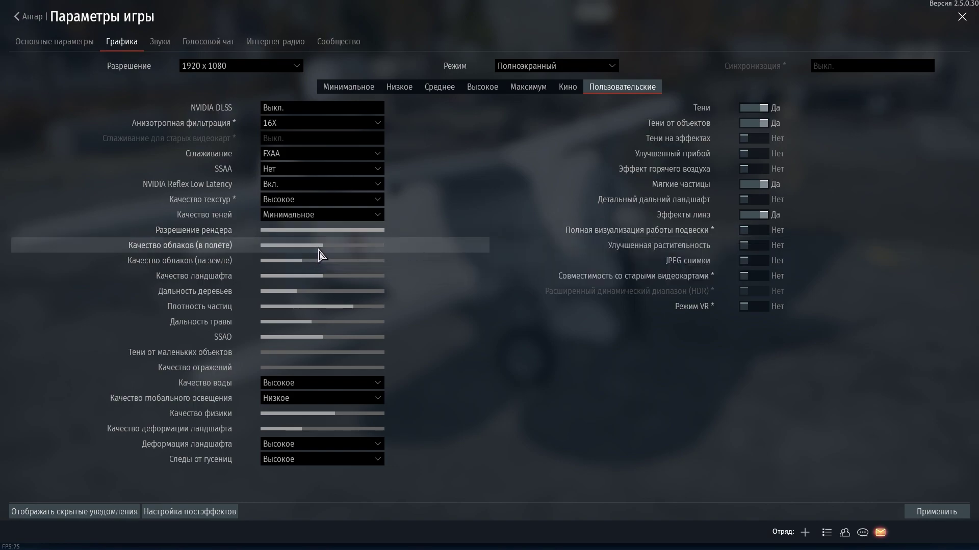
pyautogui.scroll(-5, 367, 247)
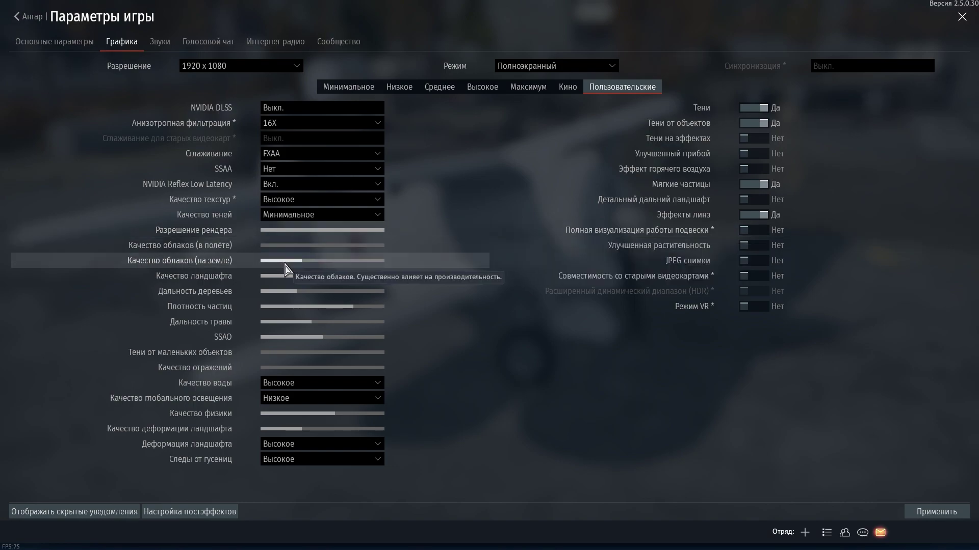
pyautogui.scroll(-3, 215, 266)
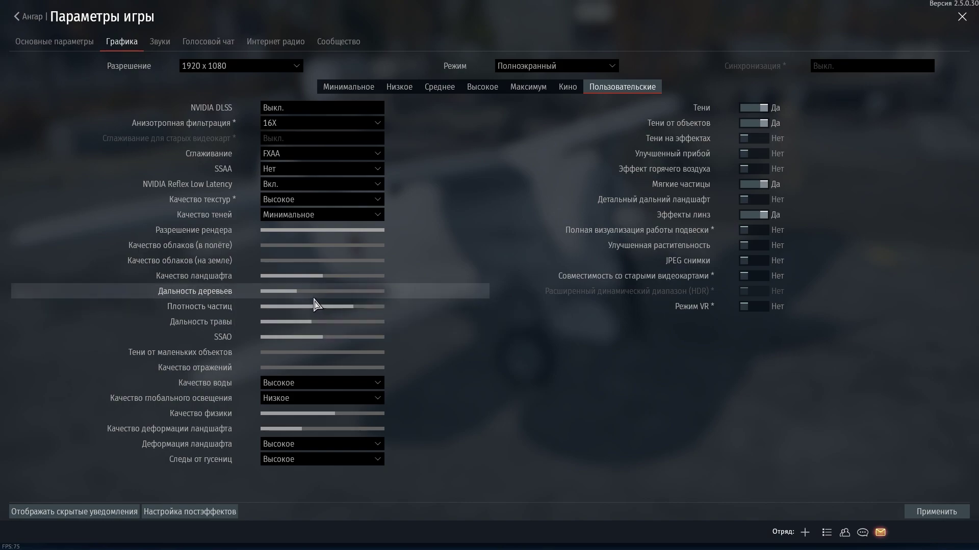
# Step: Set Дальность деревьев to slightly over a third of its range and lower Плотность частиц slightly
pyautogui.click(321, 295)
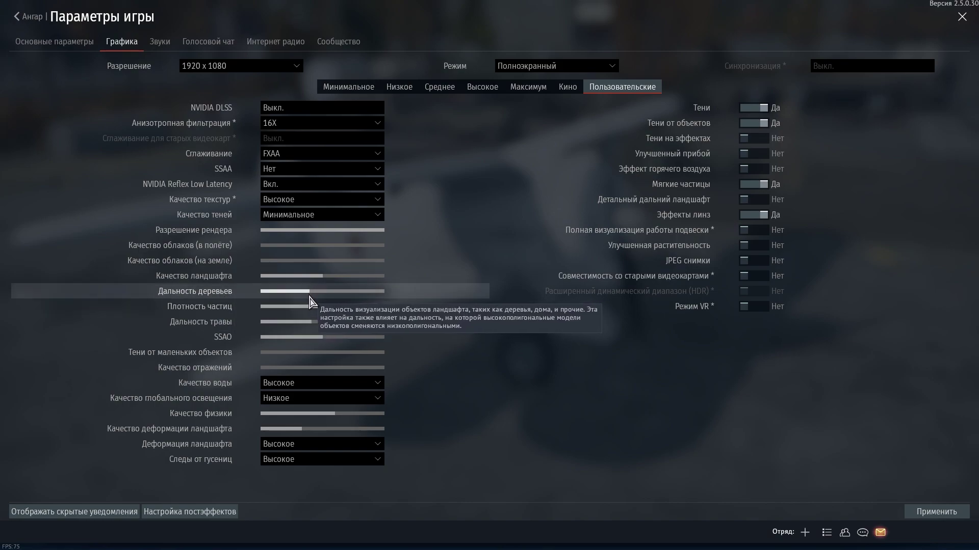
pyautogui.click(306, 291)
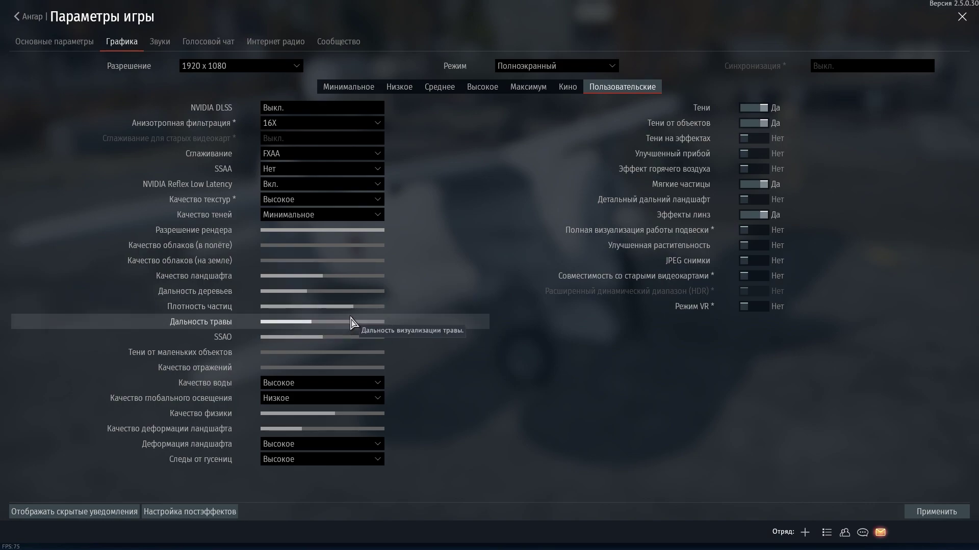
pyautogui.click(326, 306)
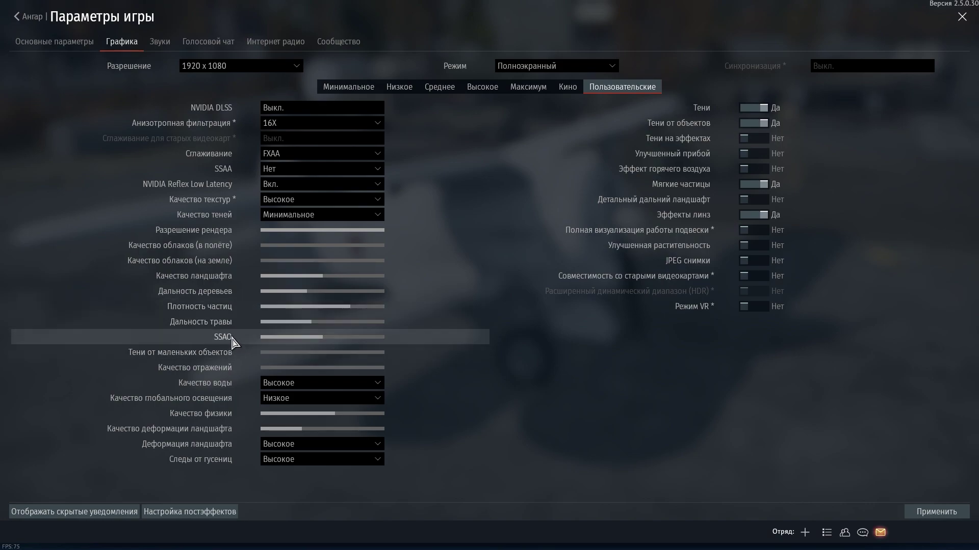